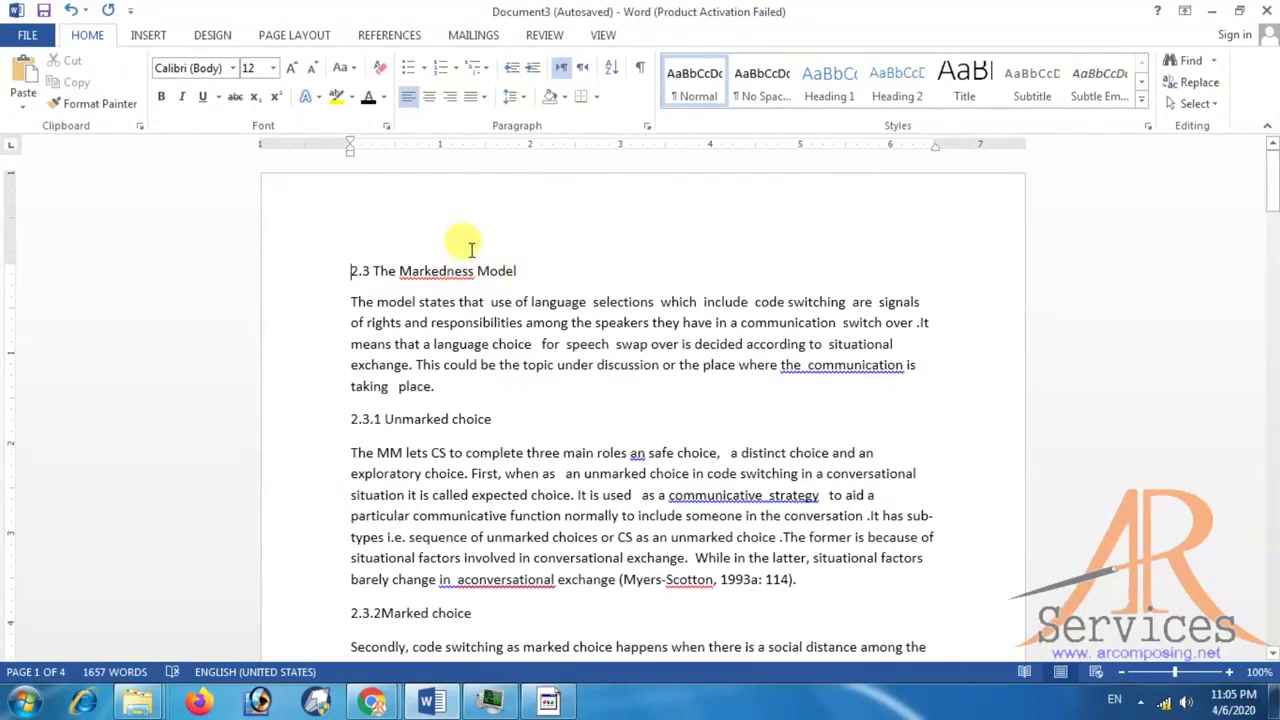
Insert a new 'Main Heading' line above 2.3 The Markedness Model and select it.
{"action": "key", "text": "Return"}
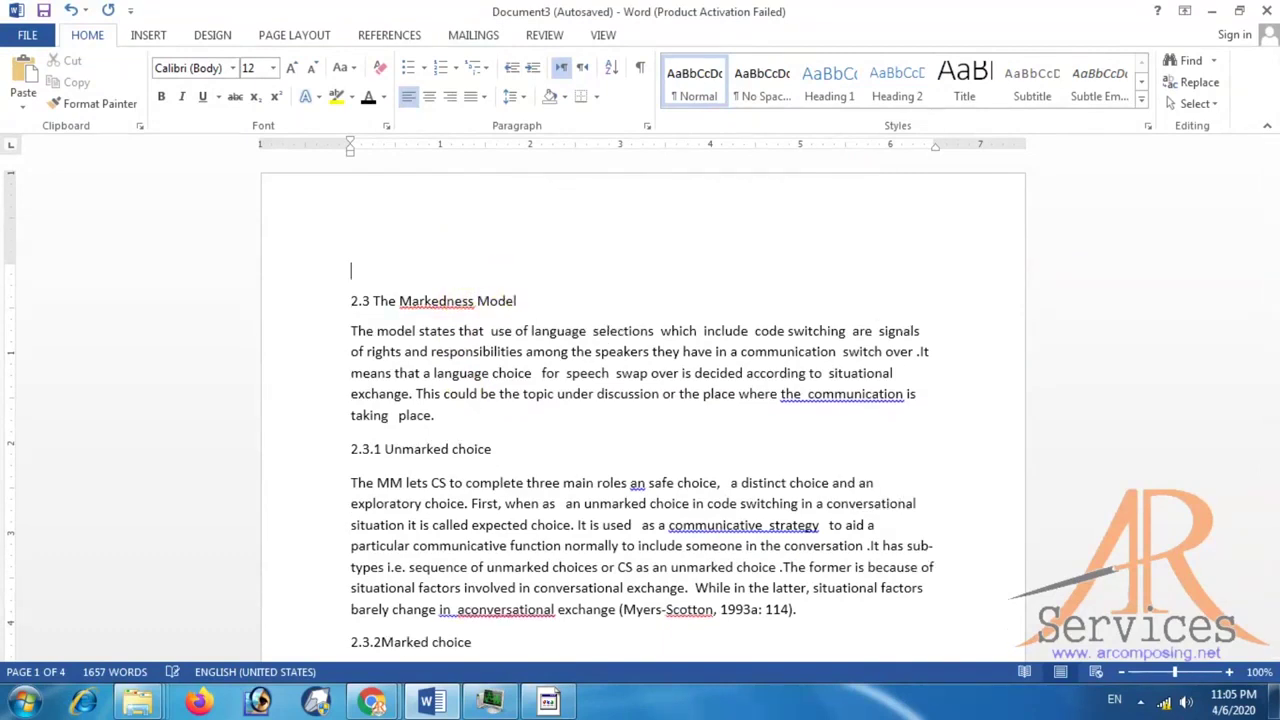
{"action": "type", "text": "Main Heading"}
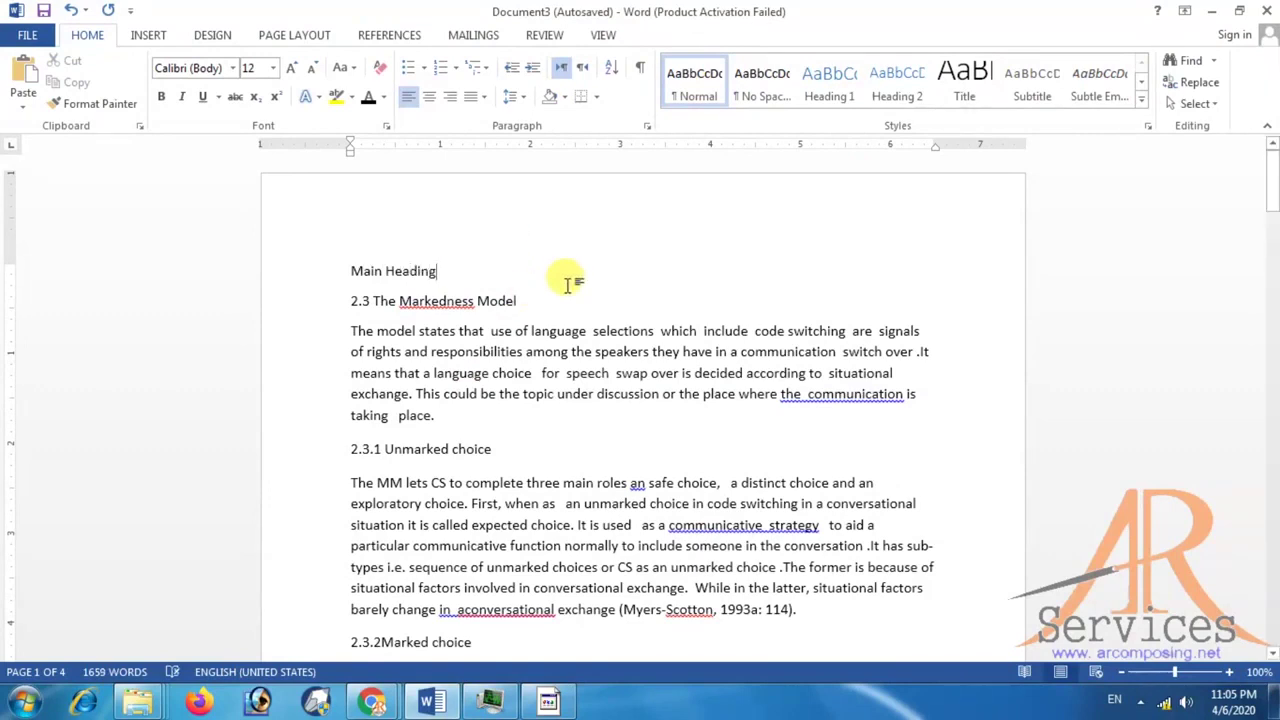
{"action": "left_click", "coordinate": [300, 268]}
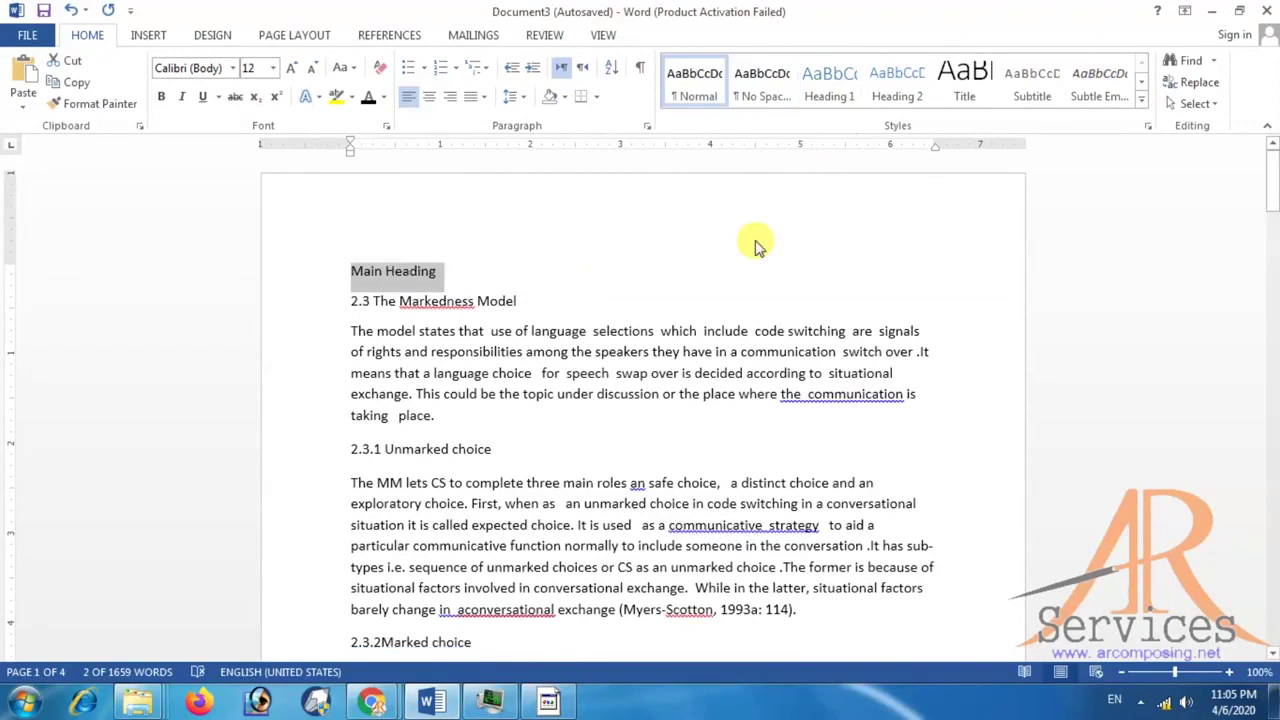
{"action": "left_click_drag", "start_coordinate": [449, 301], "coordinate": [507, 438]}
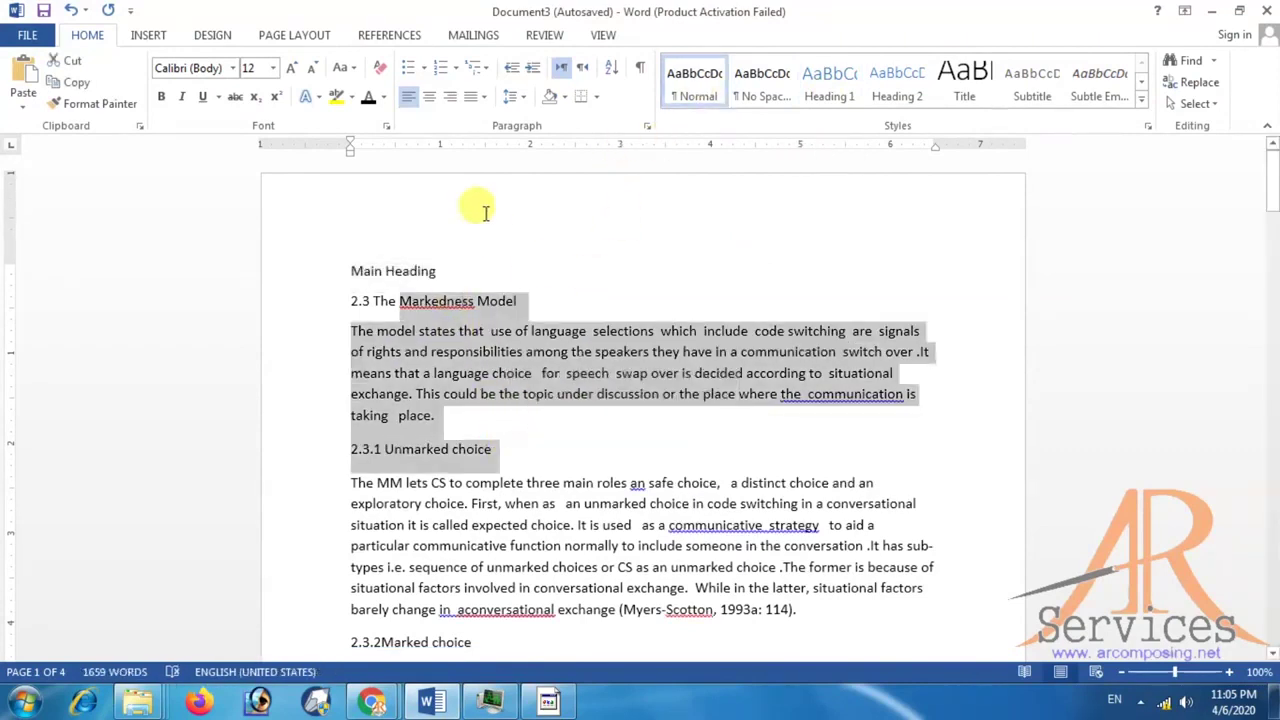
{"action": "left_click_drag", "start_coordinate": [386, 270], "coordinate": [413, 394]}
{"action": "scroll", "coordinate": [480, 460], "scroll_direction": "down", "scroll_amount": 4}
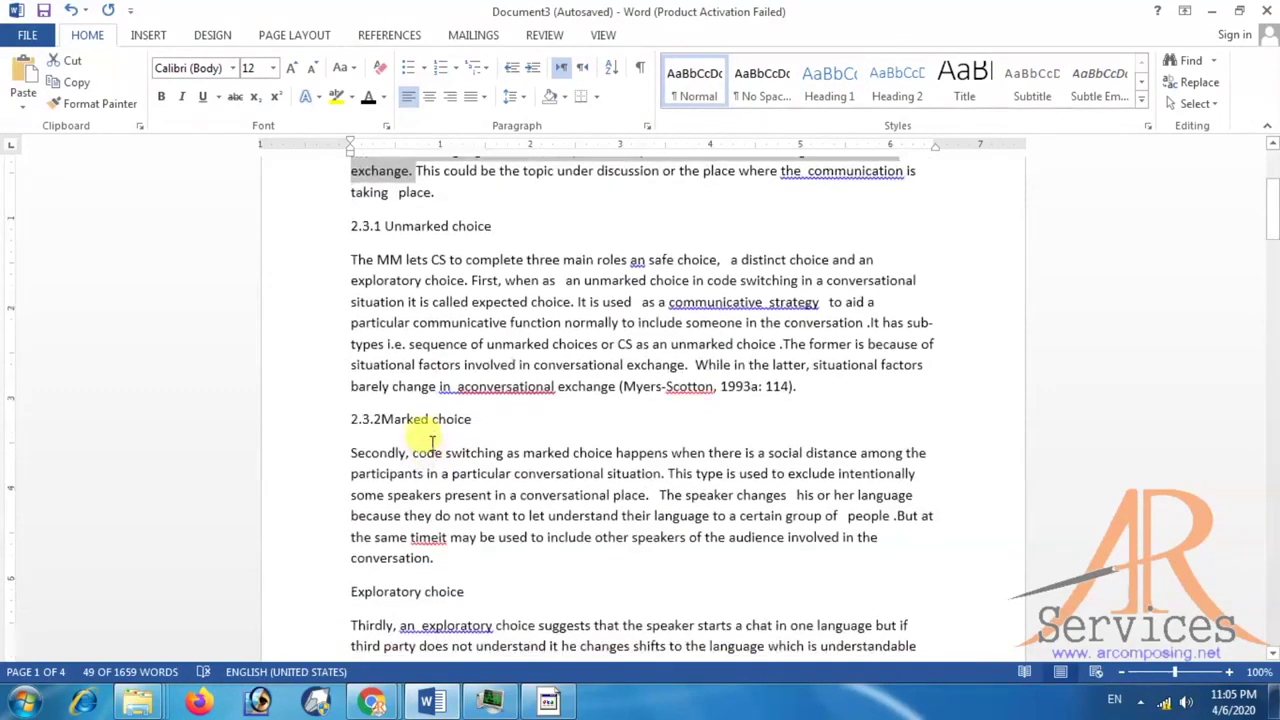
{"action": "scroll", "coordinate": [471, 337], "scroll_direction": "up", "scroll_amount": 3}
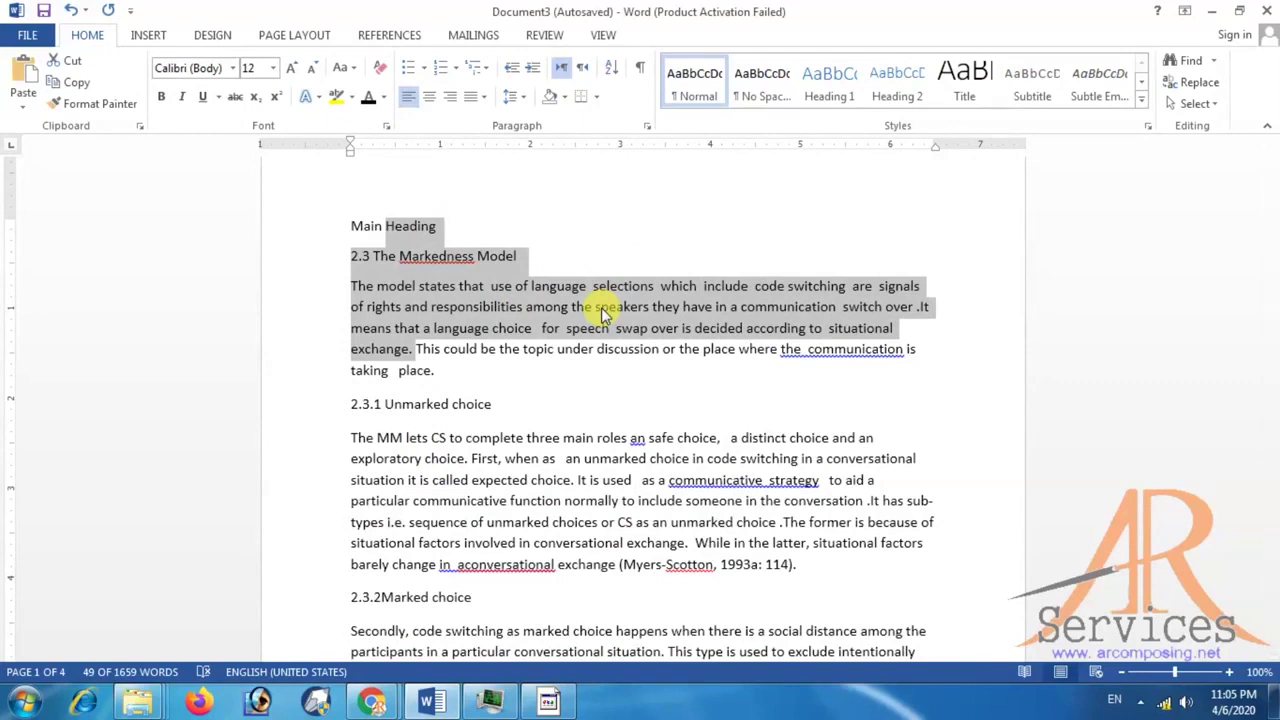
{"action": "left_click", "coordinate": [635, 252]}
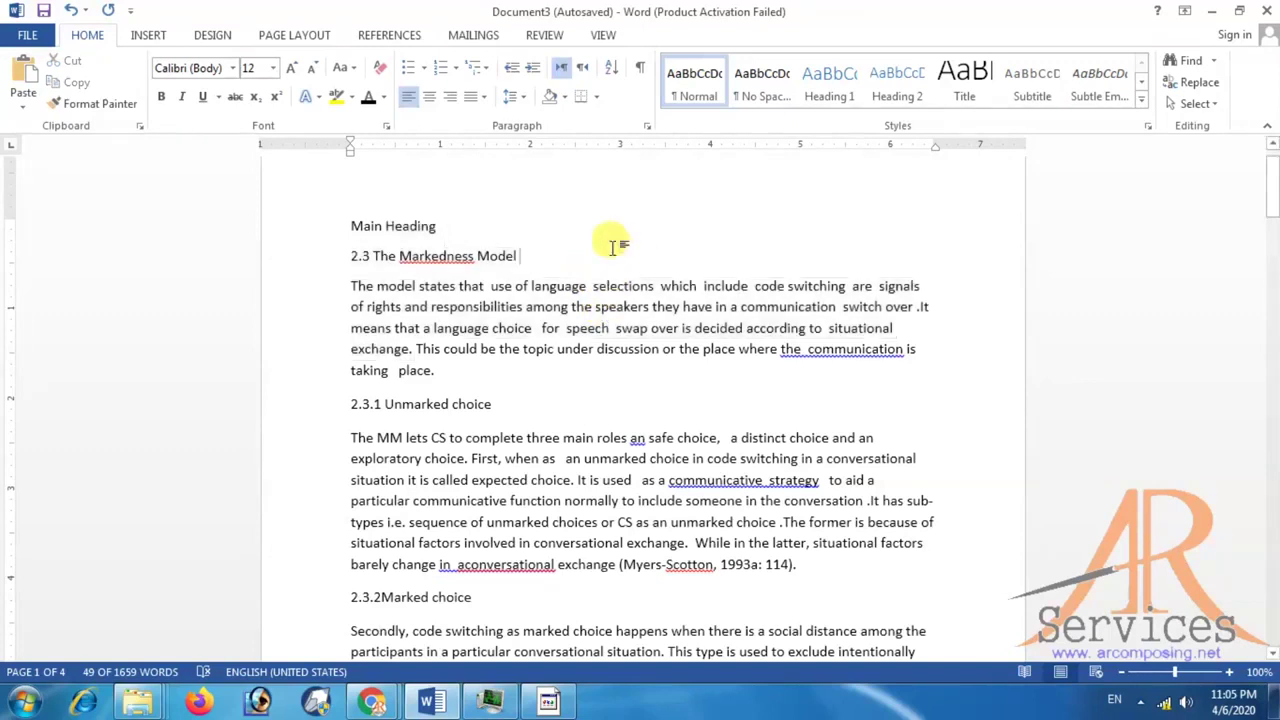
{"action": "left_click_drag", "start_coordinate": [438, 226], "coordinate": [277, 220]}
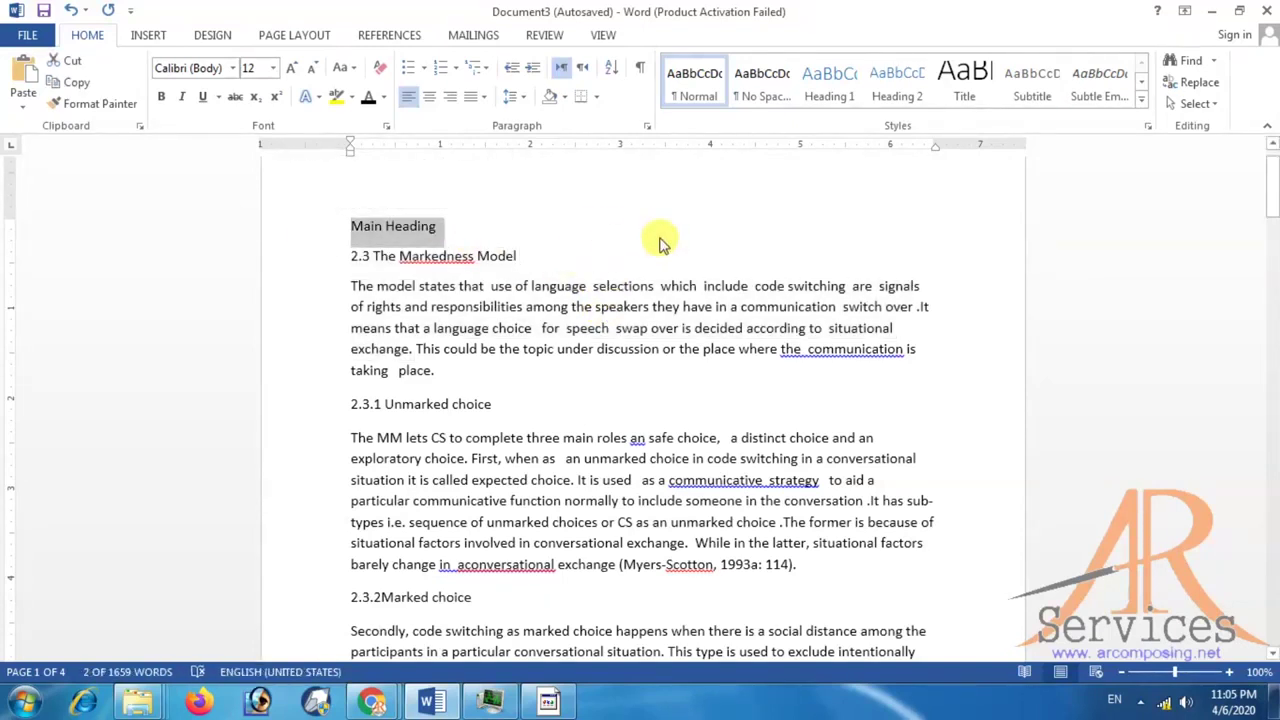
Apply Heading 1 to Main Heading and Heading 2 to 2.3 The Markedness Model.
{"action": "left_click", "coordinate": [829, 90]}
{"action": "left_click", "coordinate": [829, 92]}
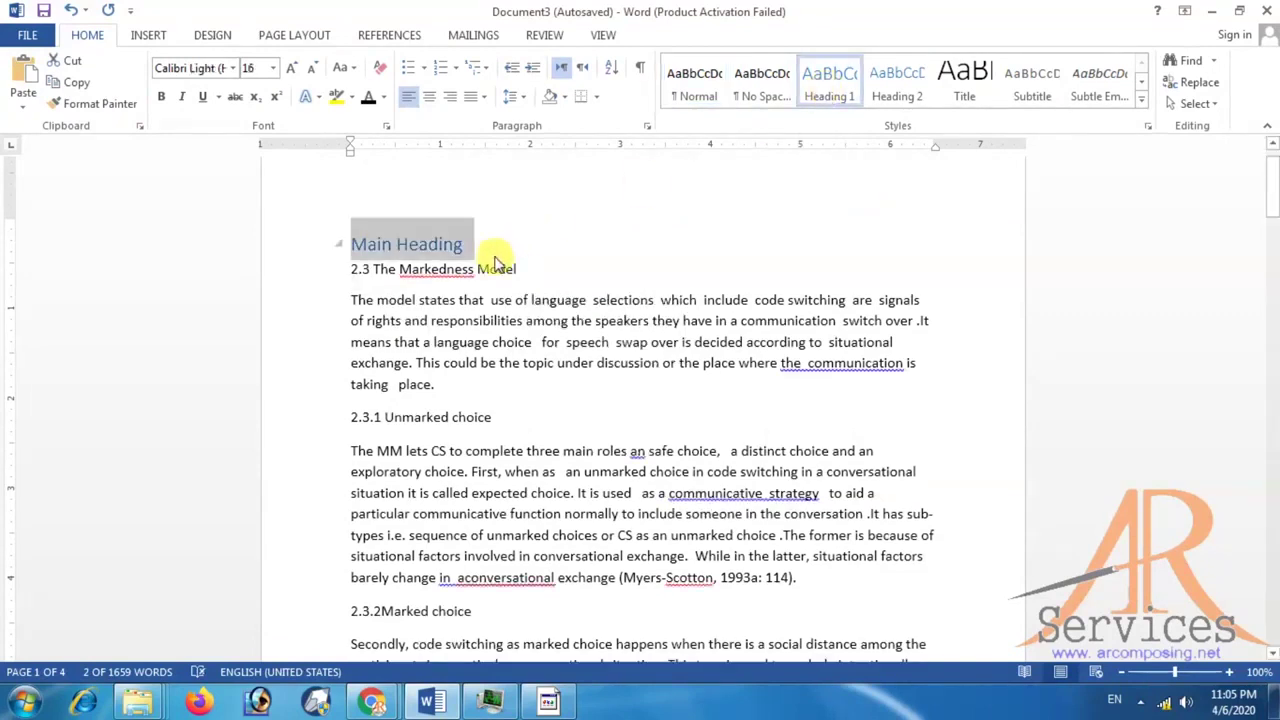
{"action": "left_click_drag", "start_coordinate": [525, 268], "coordinate": [337, 268]}
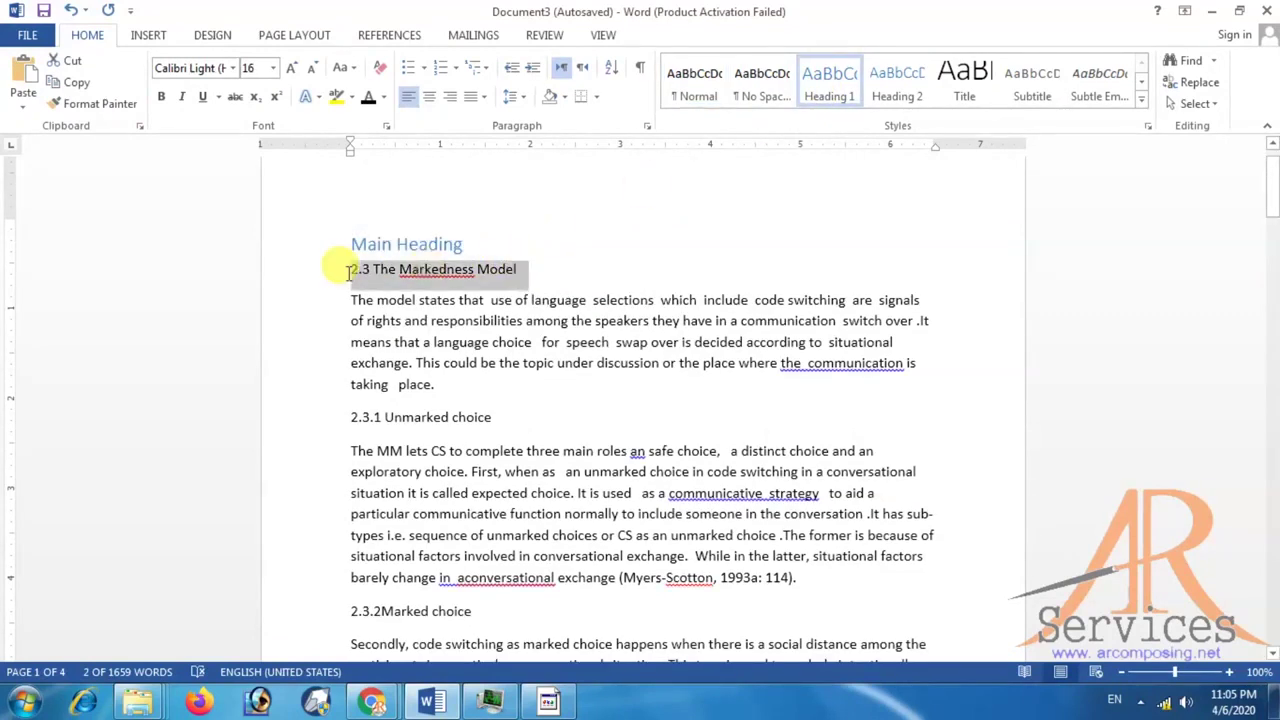
{"action": "left_click", "coordinate": [897, 88]}
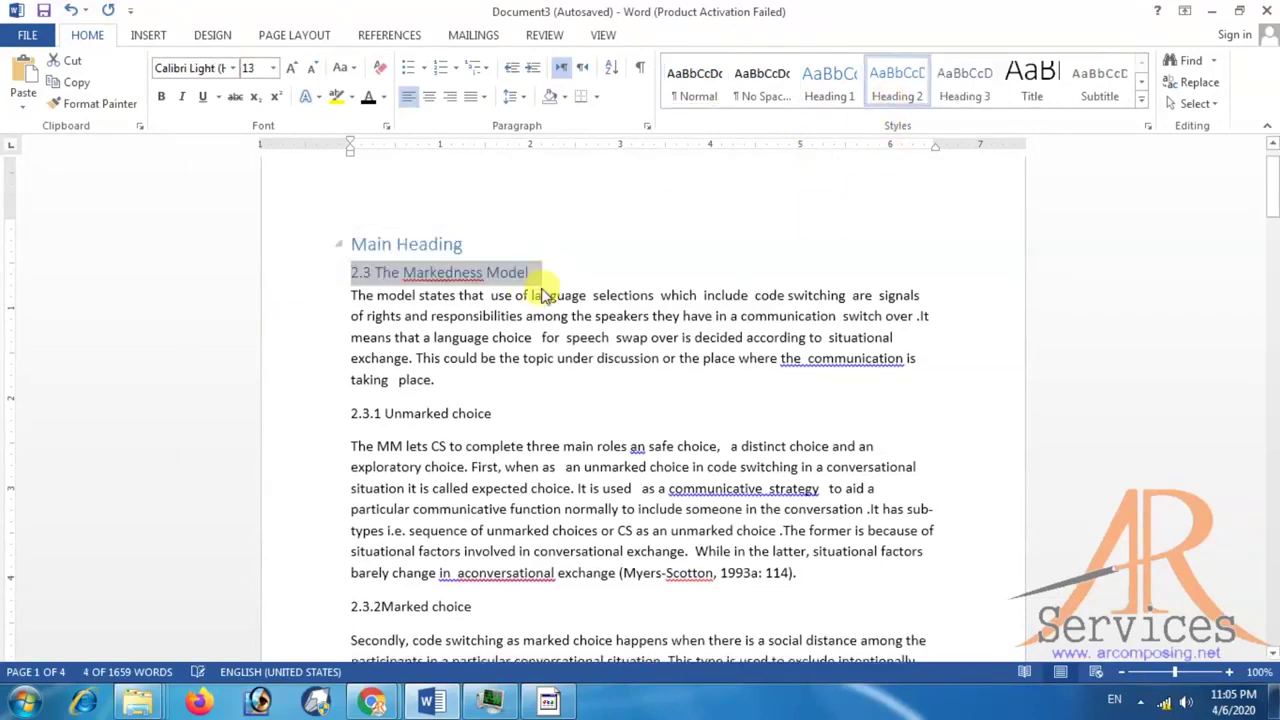
Make 2.3.1 Unmarked choice, 2.3.2 Marked choice, Exploratory choice and Application of MM Heading 2.
{"action": "scroll", "coordinate": [535, 290], "scroll_direction": "down", "scroll_amount": 1}
{"action": "left_click_drag", "start_coordinate": [515, 324], "coordinate": [343, 324]}
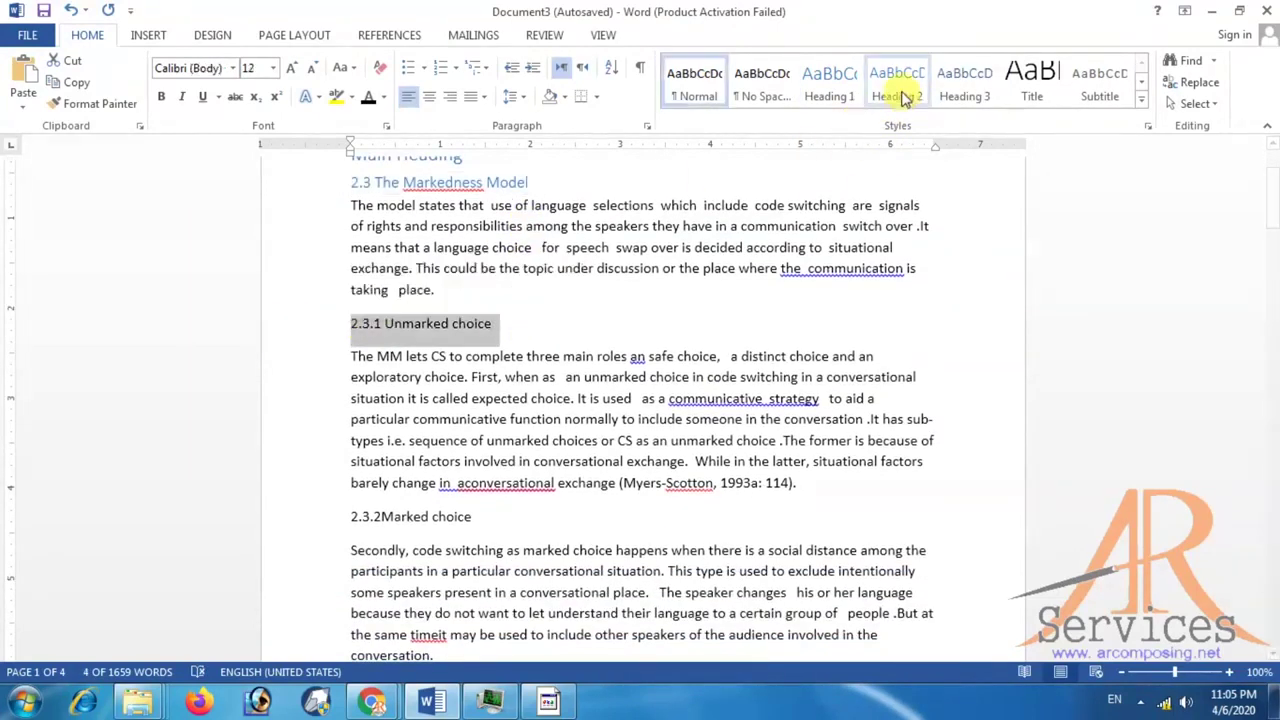
{"action": "left_click", "coordinate": [897, 88]}
{"action": "scroll", "coordinate": [415, 346], "scroll_direction": "down", "scroll_amount": 2}
{"action": "left_click_drag", "start_coordinate": [480, 370], "coordinate": [343, 370]}
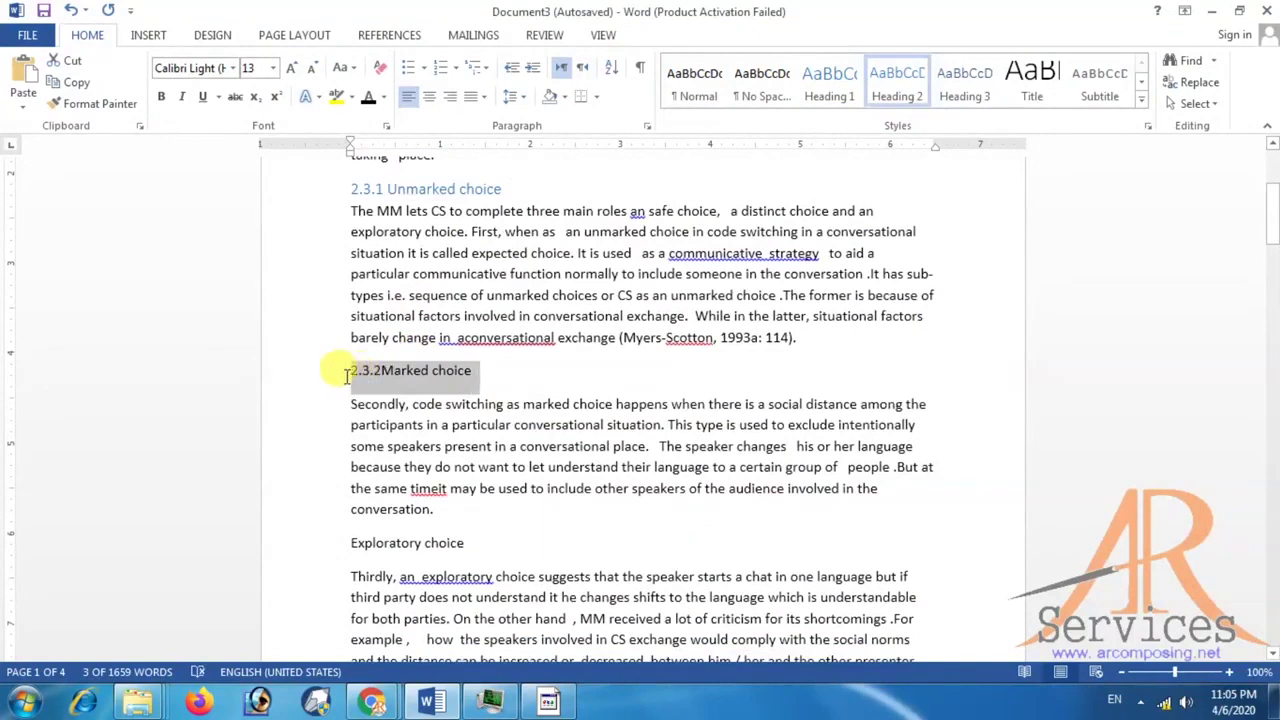
{"action": "left_click", "coordinate": [876, 100]}
{"action": "scroll", "coordinate": [586, 251], "scroll_direction": "down", "scroll_amount": 3}
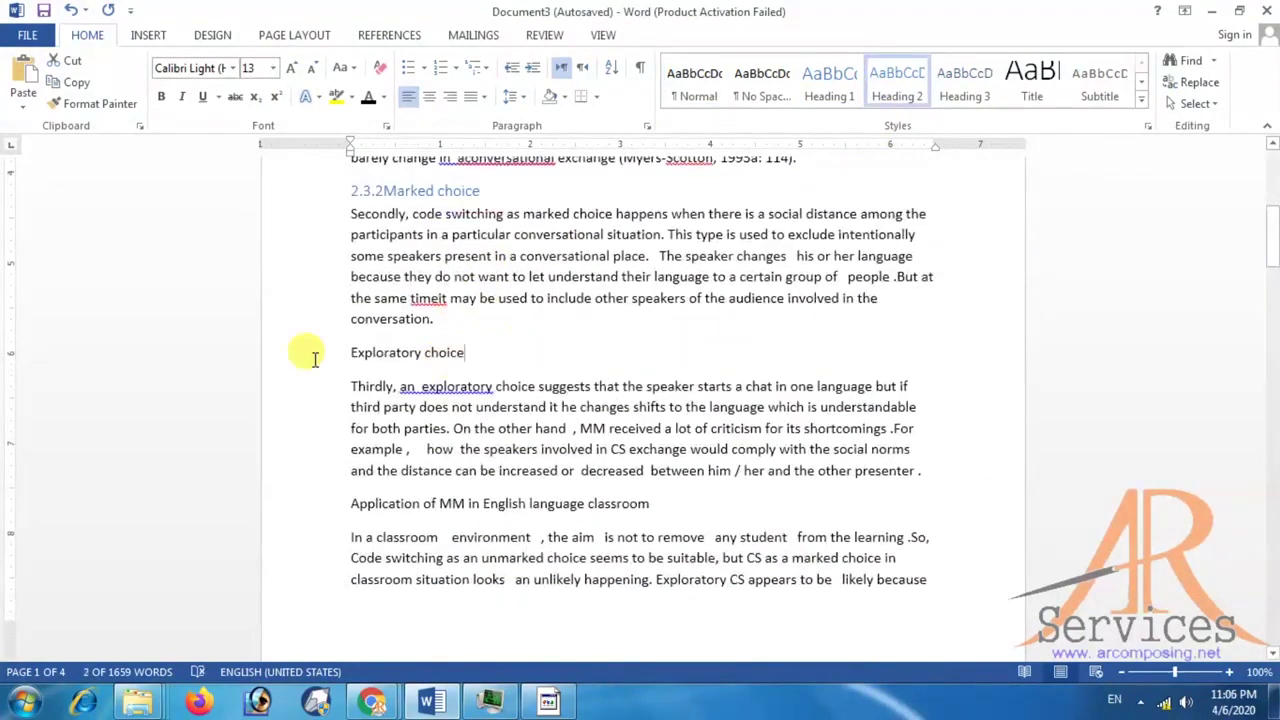
{"action": "left_click", "coordinate": [314, 355]}
{"action": "left_click", "coordinate": [887, 82]}
{"action": "scroll", "coordinate": [440, 355], "scroll_direction": "down", "scroll_amount": 5}
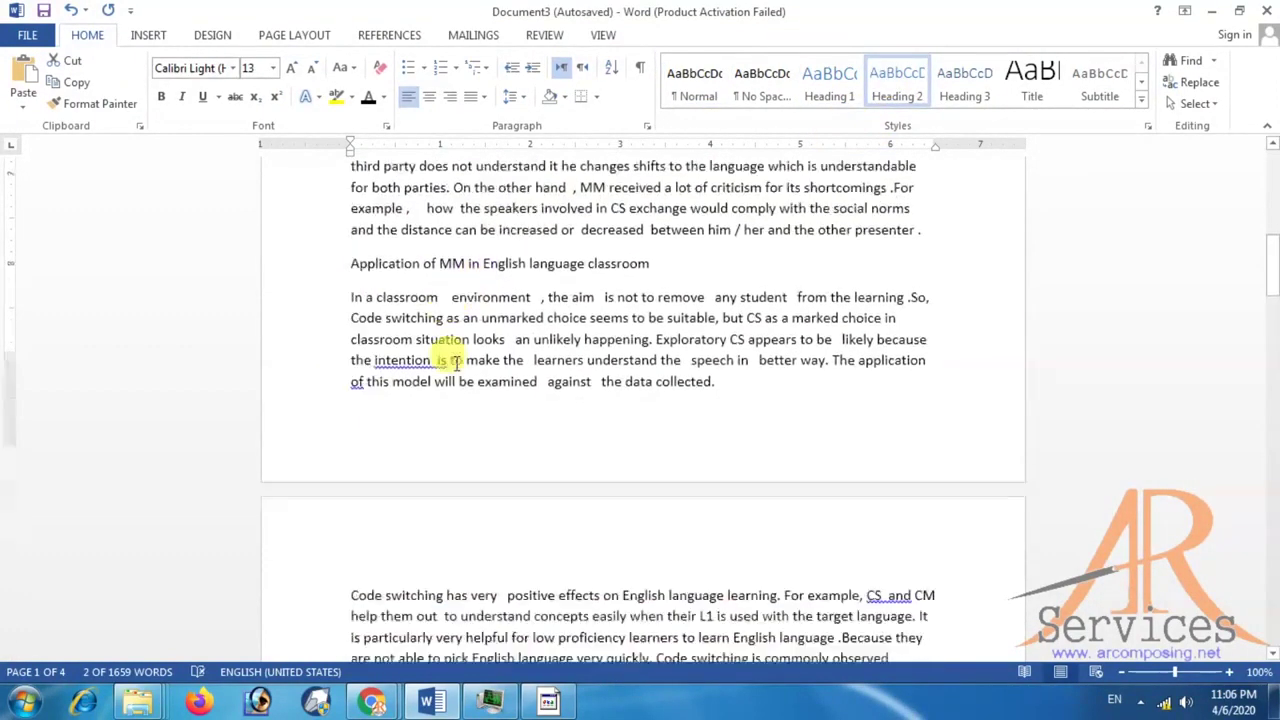
{"action": "left_click_drag", "start_coordinate": [677, 223], "coordinate": [343, 223]}
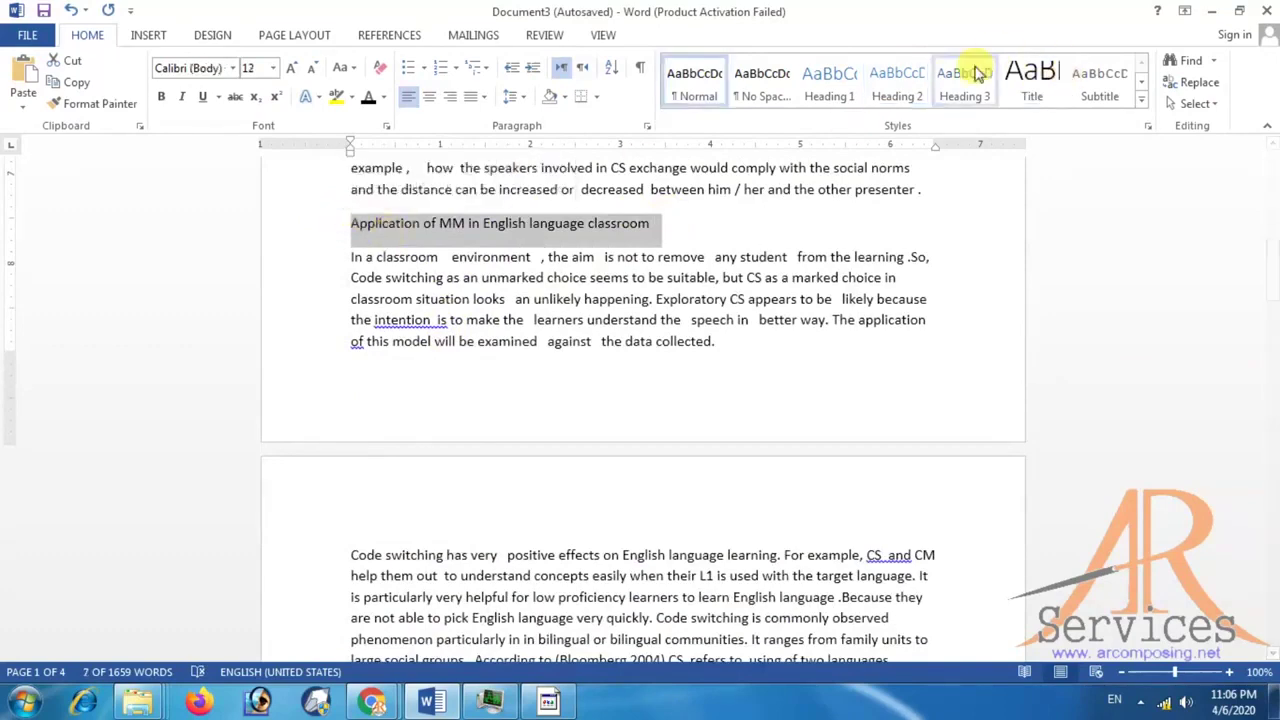
{"action": "left_click", "coordinate": [913, 79]}
Make Key effects of CS and CM, Bilingualism vs. monolingualism and Kinds of CS Heading 2.
{"action": "scroll", "coordinate": [586, 251], "scroll_direction": "down", "scroll_amount": 2}
{"action": "scroll", "coordinate": [586, 214], "scroll_direction": "down", "scroll_amount": 6}
{"action": "scroll", "coordinate": [543, 294], "scroll_direction": "down", "scroll_amount": 2}
{"action": "scroll", "coordinate": [737, 251], "scroll_direction": "up", "scroll_amount": 2}
{"action": "scroll", "coordinate": [677, 314], "scroll_direction": "down", "scroll_amount": 1}
{"action": "scroll", "coordinate": [677, 314], "scroll_direction": "down", "scroll_amount": 3}
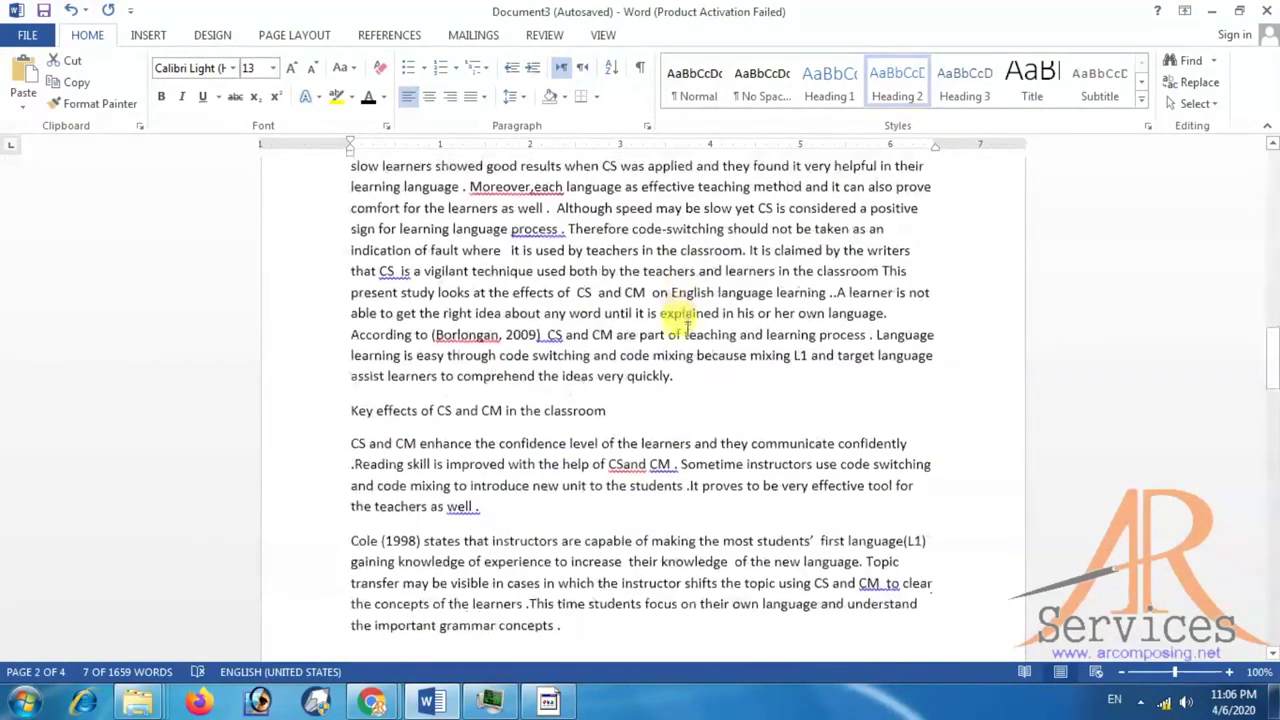
{"action": "left_click_drag", "start_coordinate": [661, 408], "coordinate": [346, 406]}
{"action": "left_click", "coordinate": [897, 82]}
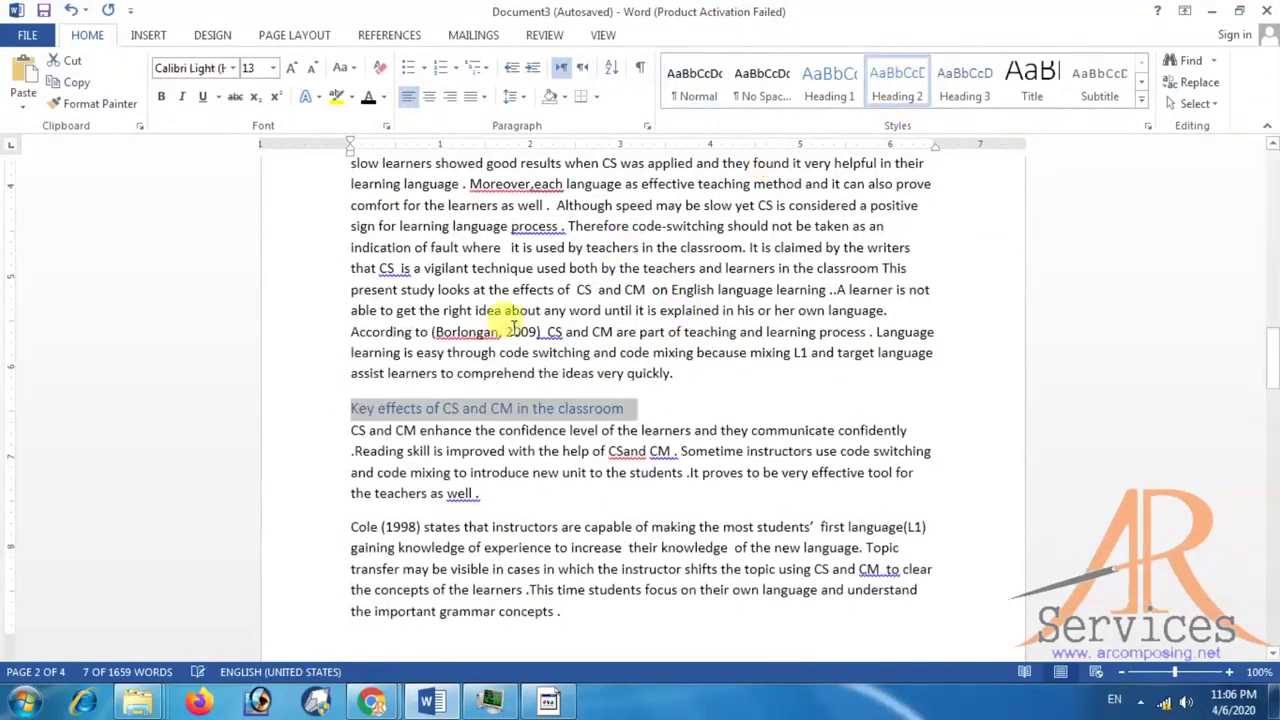
{"action": "scroll", "coordinate": [500, 343], "scroll_direction": "down", "scroll_amount": 3}
{"action": "scroll", "coordinate": [520, 334], "scroll_direction": "down", "scroll_amount": 3}
{"action": "scroll", "coordinate": [523, 323], "scroll_direction": "down", "scroll_amount": 4}
{"action": "scroll", "coordinate": [486, 394], "scroll_direction": "down", "scroll_amount": 3}
{"action": "scroll", "coordinate": [620, 378], "scroll_direction": "up", "scroll_amount": 1}
{"action": "left_click", "coordinate": [310, 383]}
{"action": "left_click", "coordinate": [920, 102]}
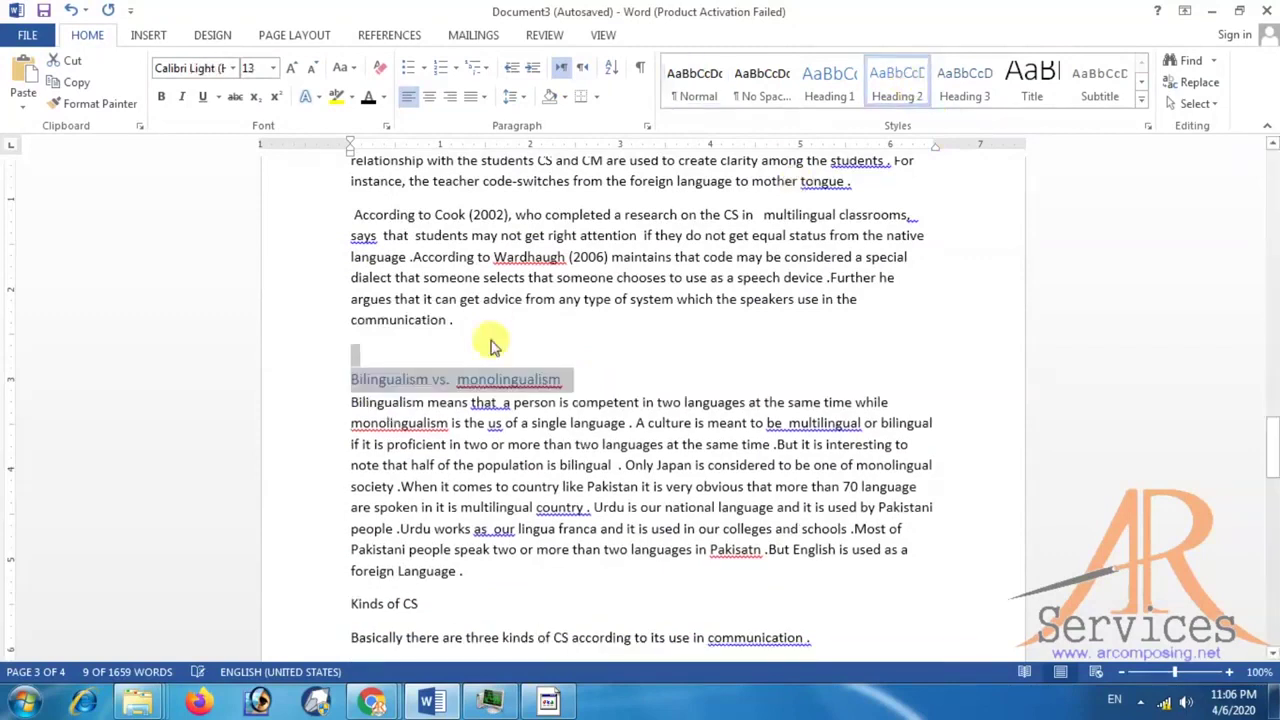
{"action": "scroll", "coordinate": [497, 320], "scroll_direction": "down", "scroll_amount": 4}
{"action": "scroll", "coordinate": [560, 315], "scroll_direction": "down", "scroll_amount": 2}
{"action": "scroll", "coordinate": [650, 310], "scroll_direction": "up", "scroll_amount": 2}
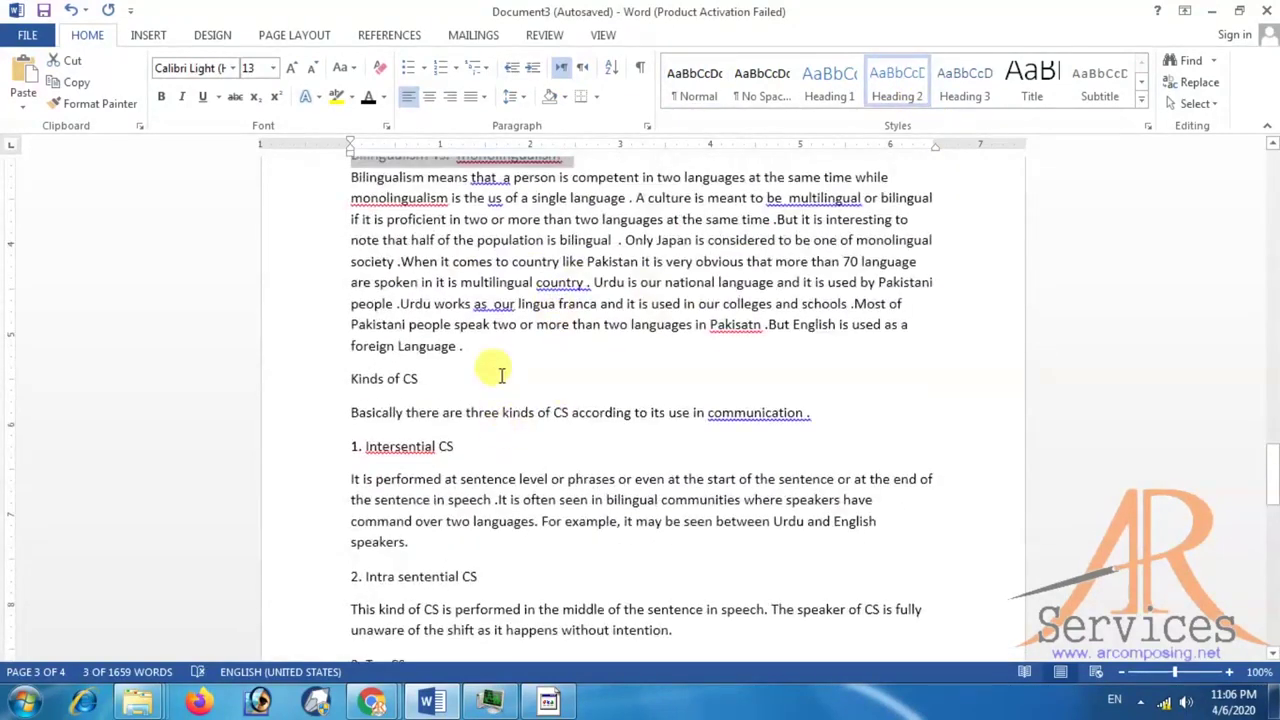
{"action": "left_click", "coordinate": [332, 379]}
{"action": "left_click", "coordinate": [895, 85]}
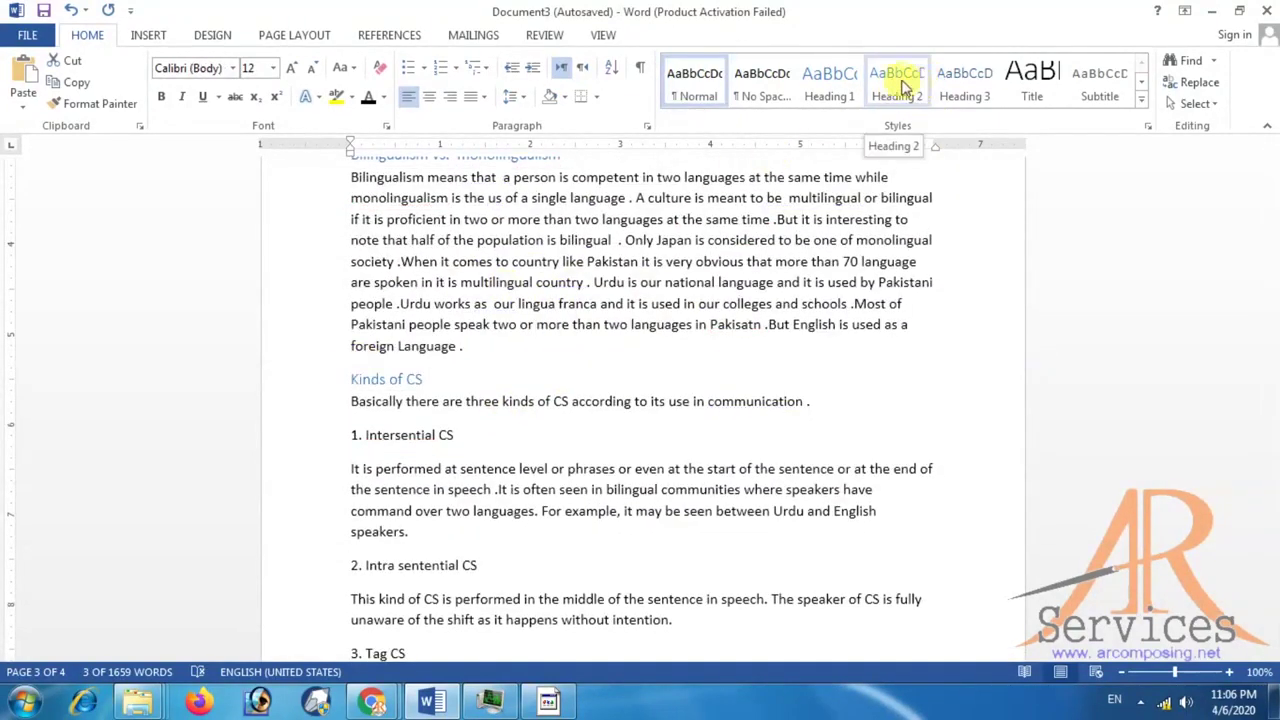
Make 1. Intersential CS, 2. Intra sentential CS and 3. Tag CS Heading 3.
{"action": "scroll", "coordinate": [430, 420], "scroll_direction": "down", "scroll_amount": 2}
{"action": "left_click", "coordinate": [297, 345]}
{"action": "left_click", "coordinate": [962, 85]}
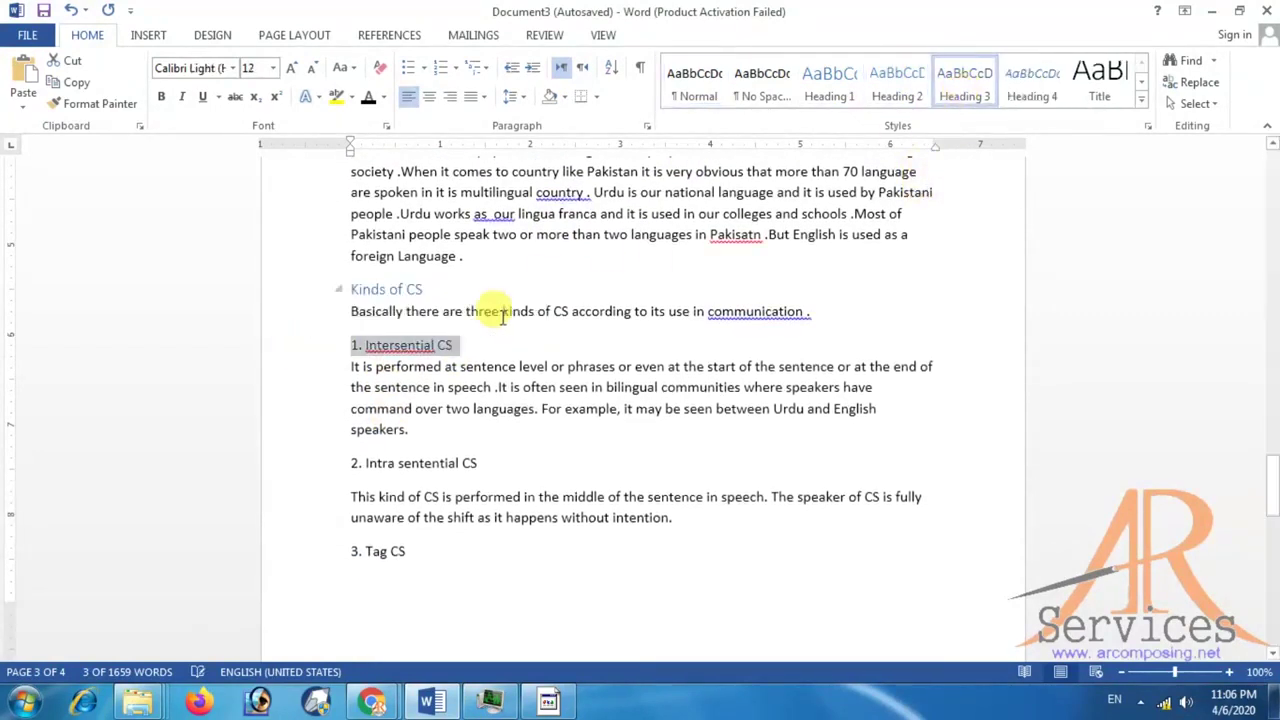
{"action": "scroll", "coordinate": [540, 320], "scroll_direction": "down", "scroll_amount": 2}
{"action": "left_click", "coordinate": [333, 373]}
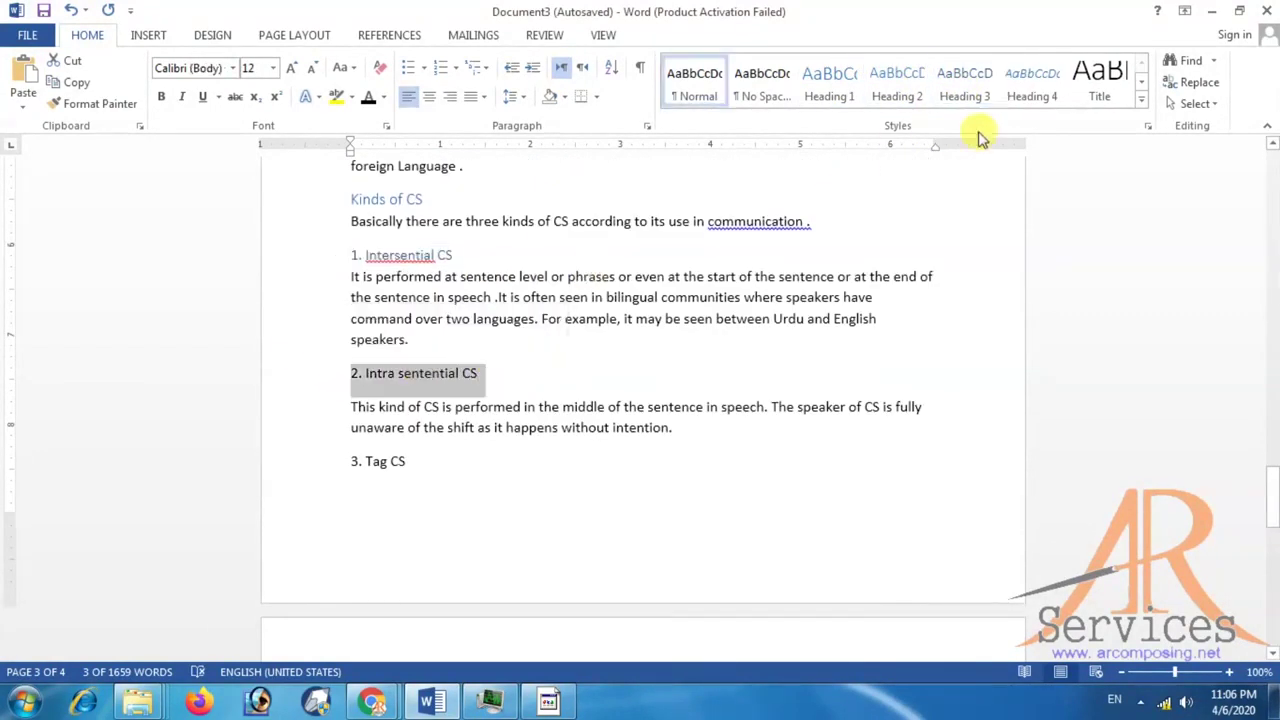
{"action": "left_click", "coordinate": [965, 85]}
{"action": "scroll", "coordinate": [423, 420], "scroll_direction": "down", "scroll_amount": 1}
{"action": "left_click", "coordinate": [335, 410]}
{"action": "left_click", "coordinate": [965, 85]}
Make Code Switching Versus Code Mixing, Code Mixing Versus Borrowing and CS and CM English Language Learning Heading 2.
{"action": "scroll", "coordinate": [557, 252], "scroll_direction": "down", "scroll_amount": 3}
{"action": "scroll", "coordinate": [557, 252], "scroll_direction": "down", "scroll_amount": 4}
{"action": "left_click", "coordinate": [335, 311]}
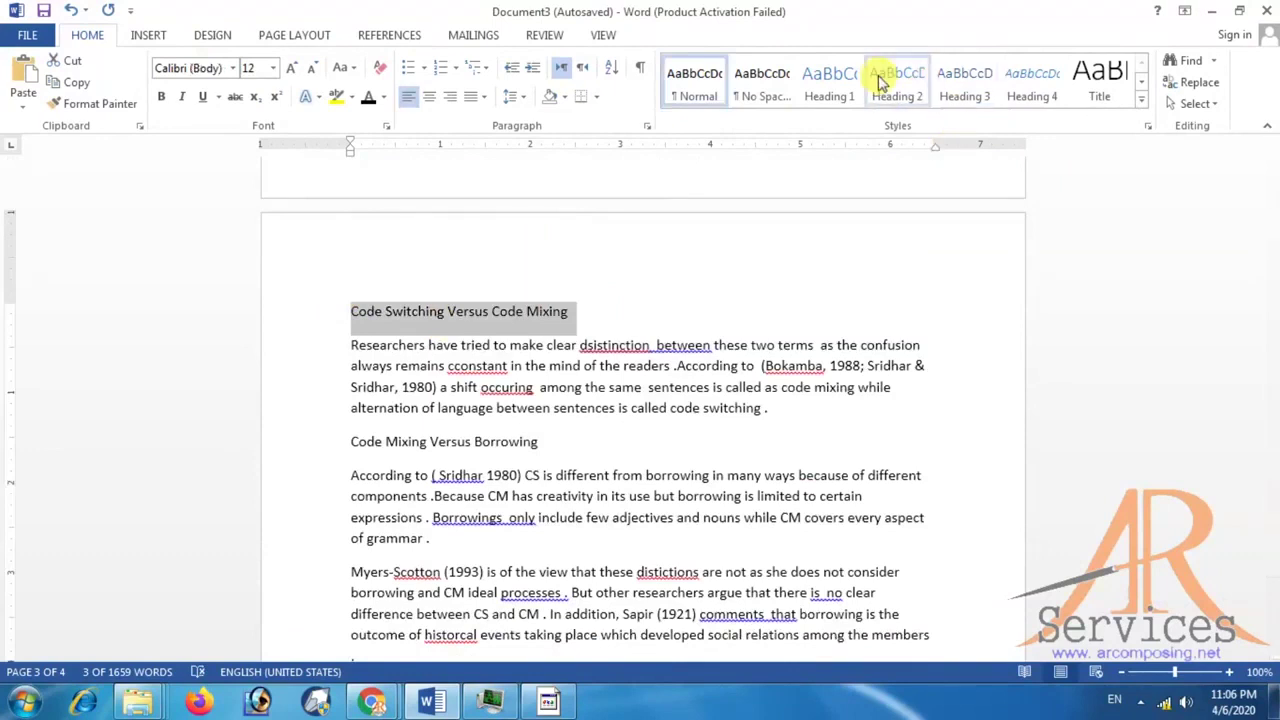
{"action": "left_click", "coordinate": [880, 80]}
{"action": "scroll", "coordinate": [413, 391], "scroll_direction": "down", "scroll_amount": 3}
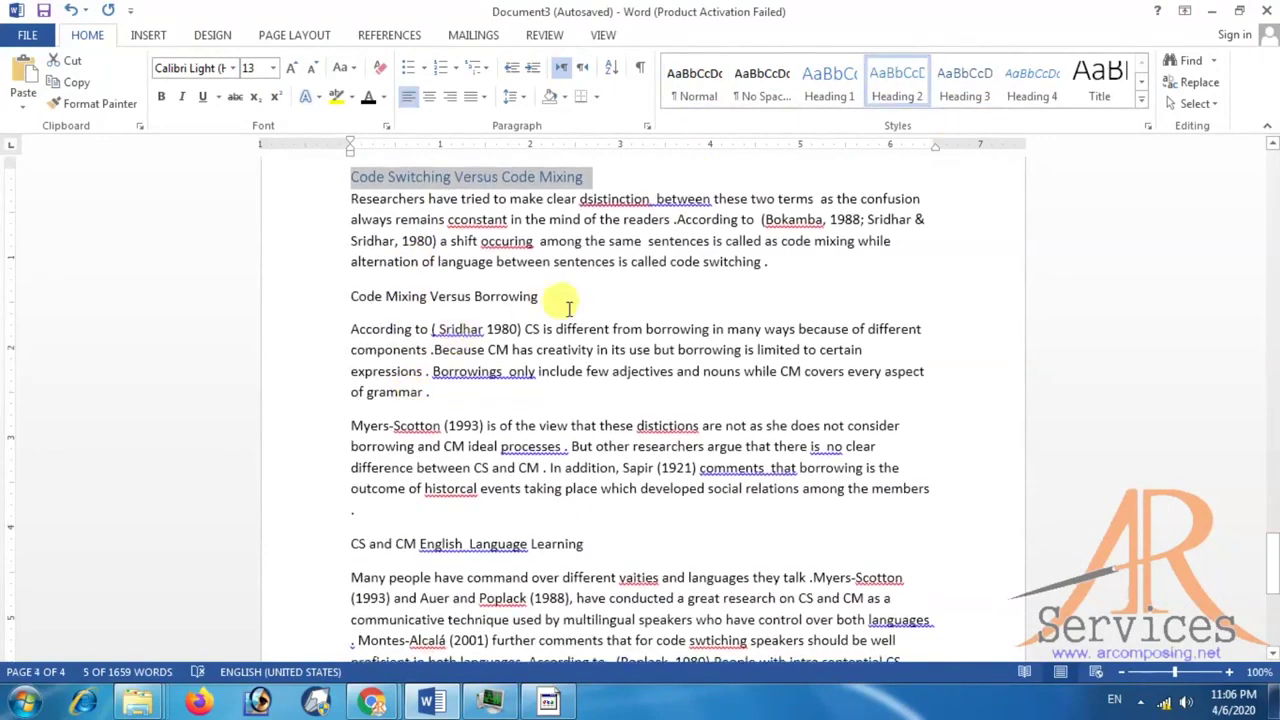
{"action": "left_click", "coordinate": [345, 296]}
{"action": "left_click", "coordinate": [890, 85]}
{"action": "scroll", "coordinate": [437, 303], "scroll_direction": "down", "scroll_amount": 1}
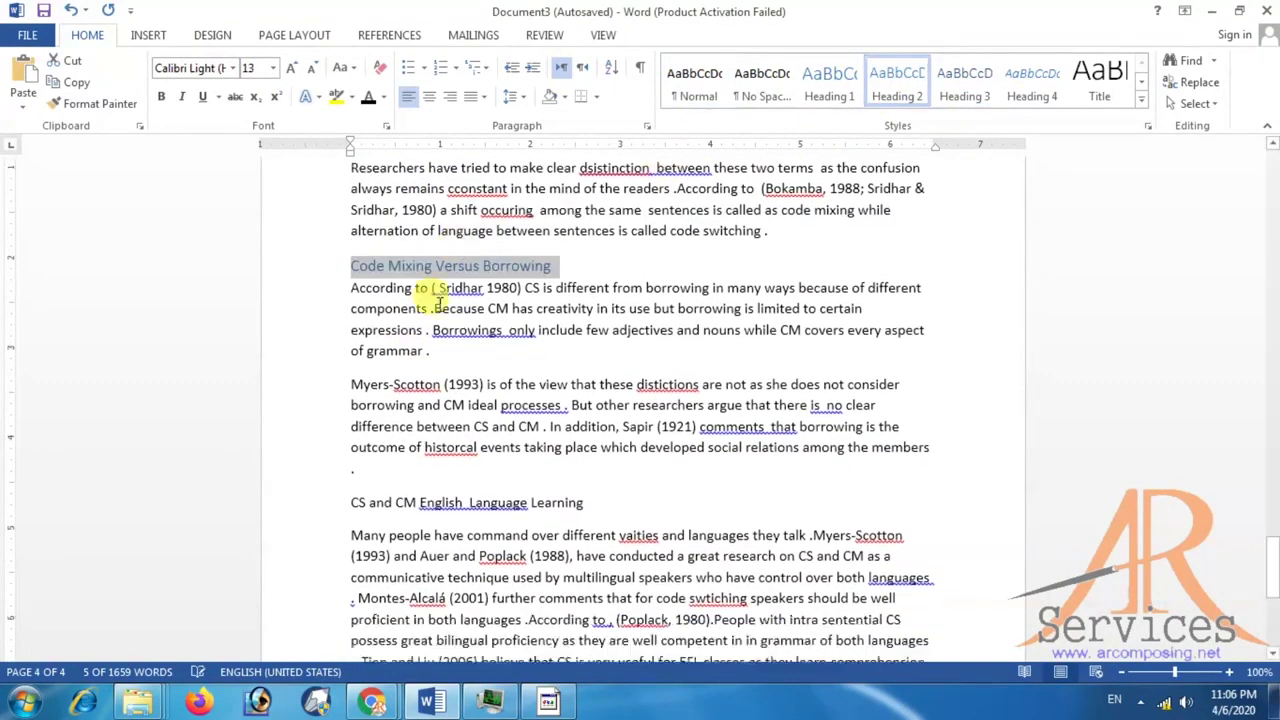
{"action": "scroll", "coordinate": [437, 303], "scroll_direction": "down", "scroll_amount": 3}
{"action": "left_click_drag", "start_coordinate": [594, 352], "coordinate": [340, 353]}
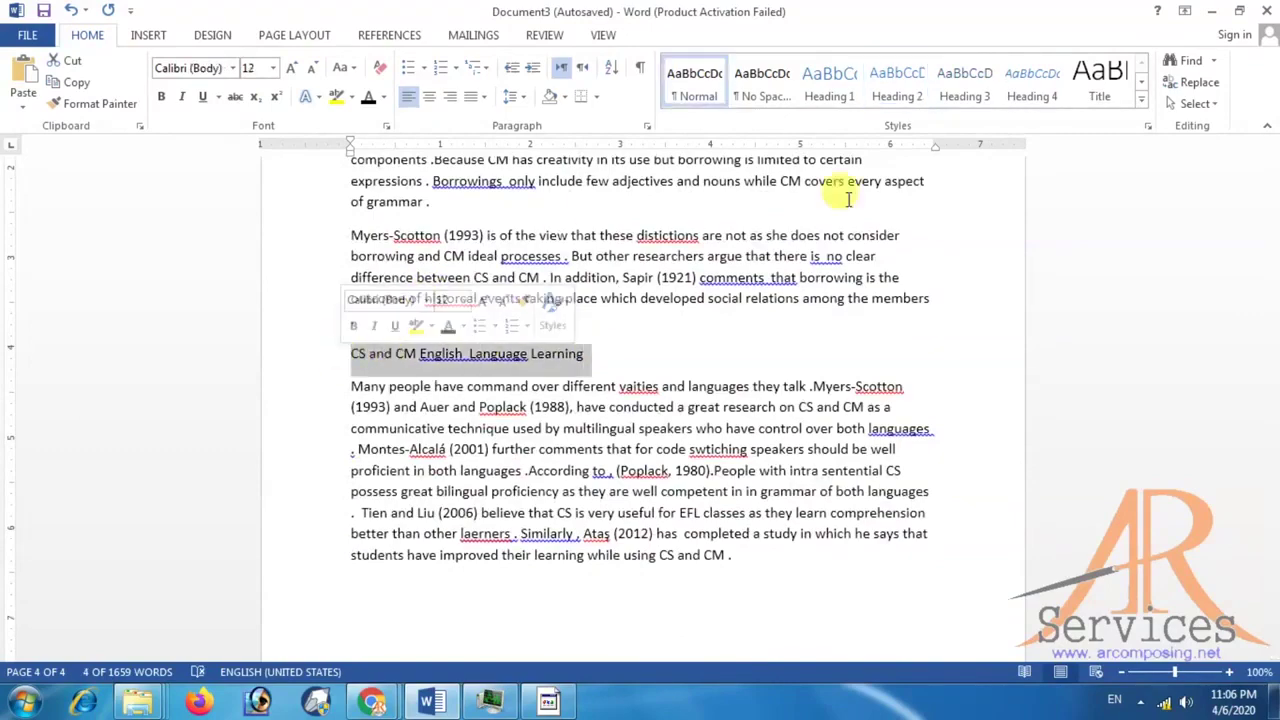
{"action": "left_click", "coordinate": [892, 86]}
{"action": "scroll", "coordinate": [443, 417], "scroll_direction": "down", "scroll_amount": 6}
{"action": "scroll", "coordinate": [447, 421], "scroll_direction": "up", "scroll_amount": 15}
{"action": "scroll", "coordinate": [447, 421], "scroll_direction": "up", "scroll_amount": 15}
{"action": "scroll", "coordinate": [447, 421], "scroll_direction": "up", "scroll_amount": 7}
{"action": "left_click", "coordinate": [540, 289]}
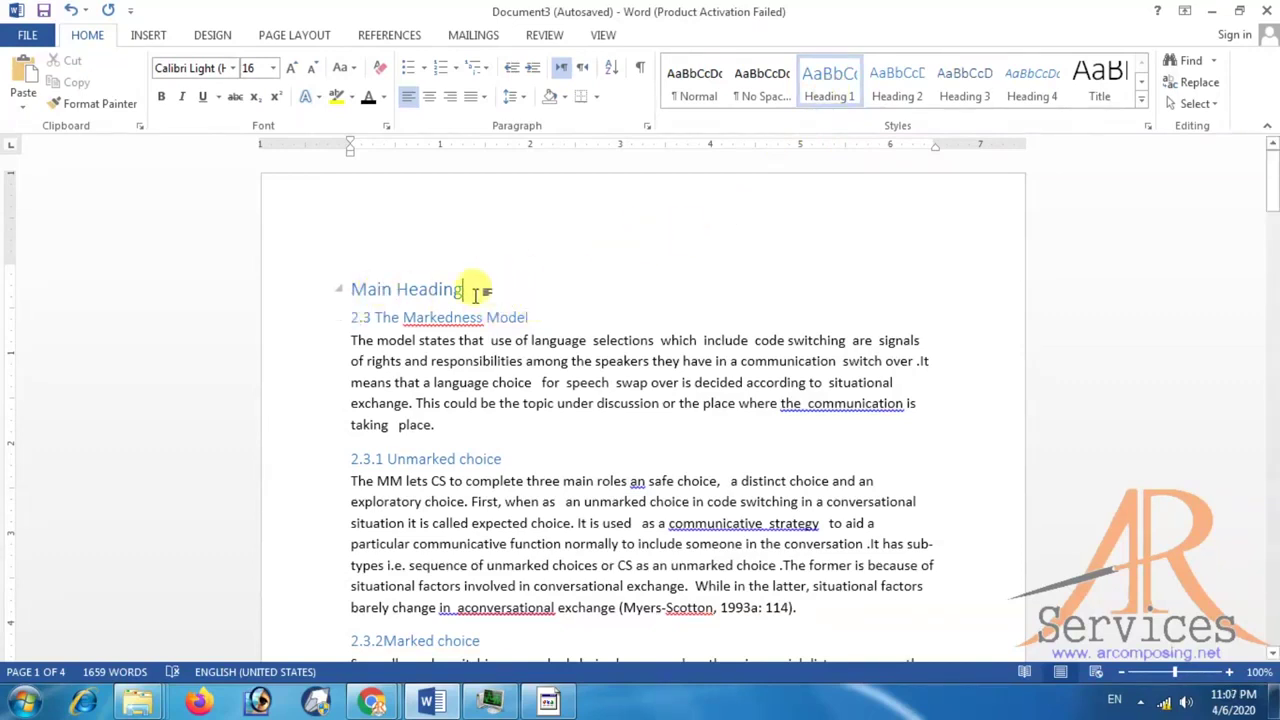
Make the Main Heading text dark and set its font to Times New Roman.
{"action": "left_click_drag", "start_coordinate": [478, 291], "coordinate": [368, 293]}
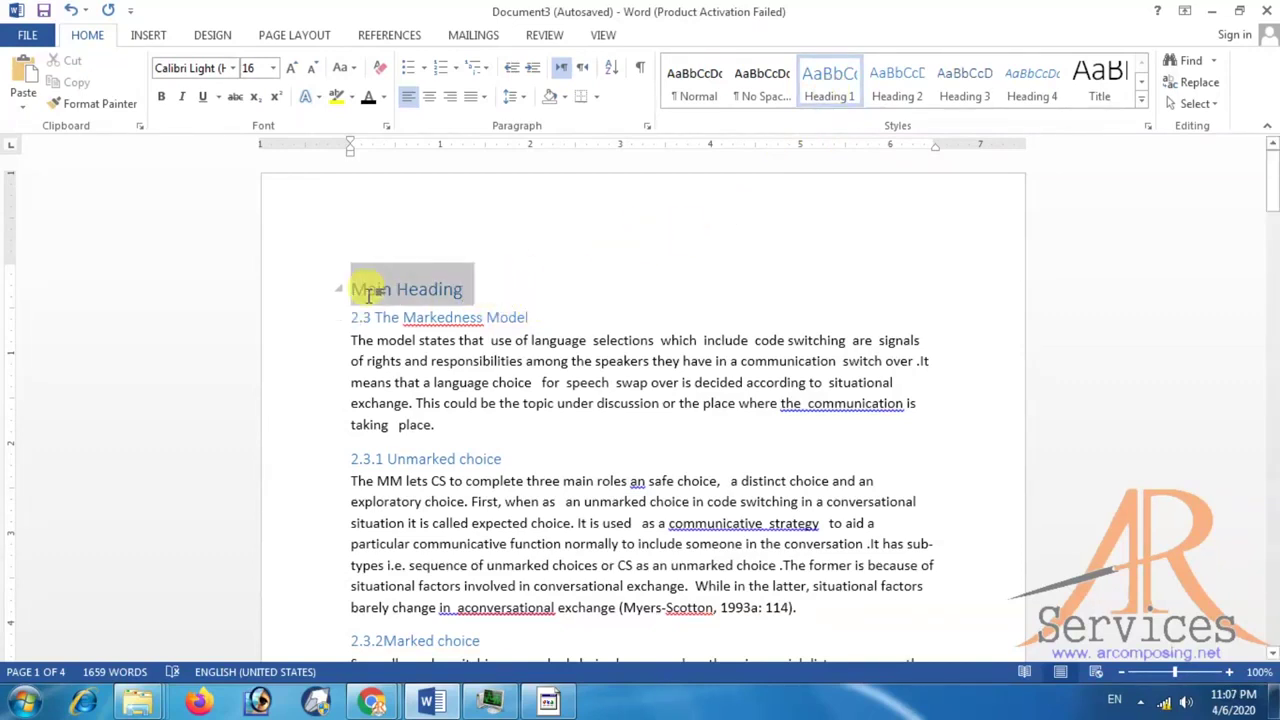
{"action": "left_click", "coordinate": [370, 96]}
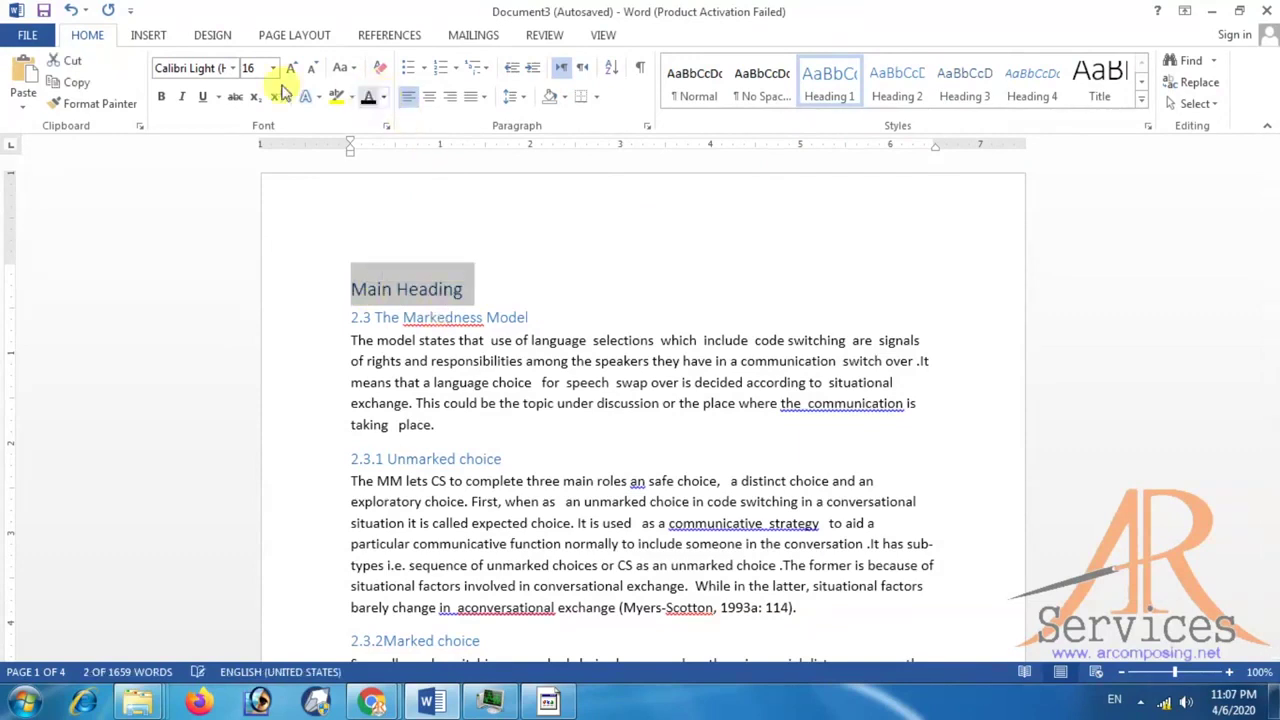
{"action": "left_click", "coordinate": [200, 69]}
{"action": "type", "text": "Times New Ro"}
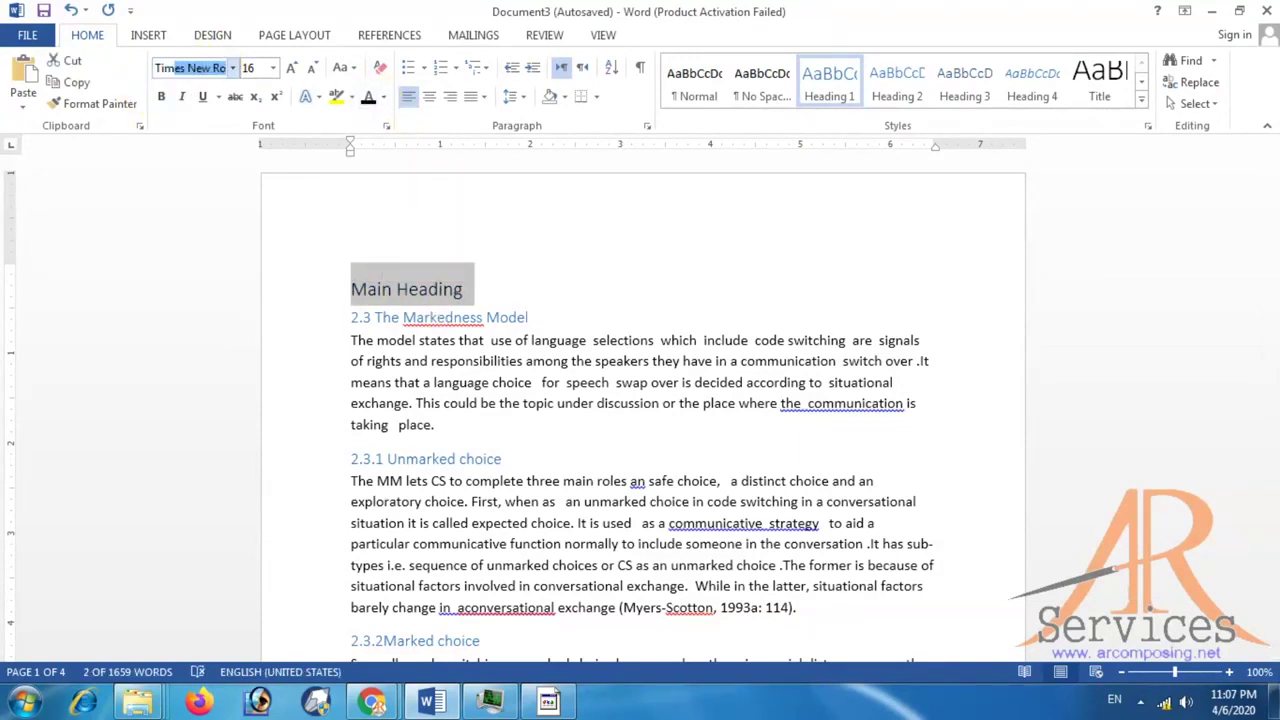
{"action": "key", "text": "Return"}
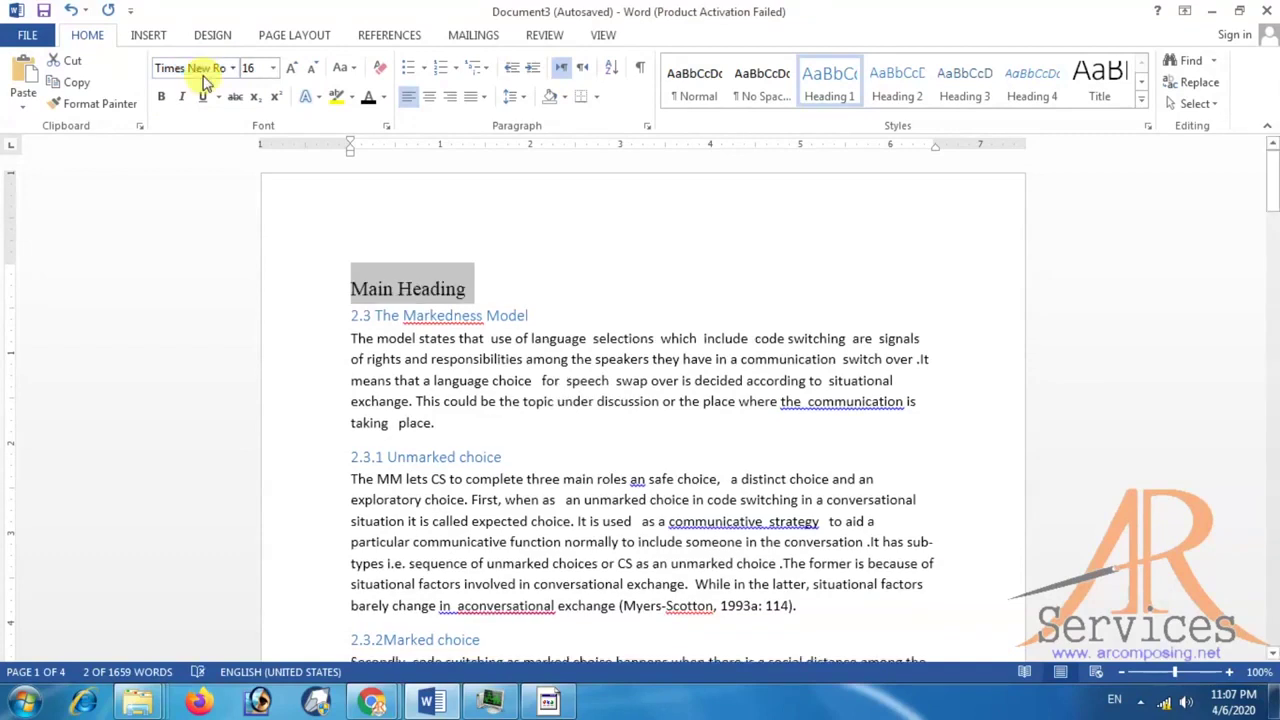
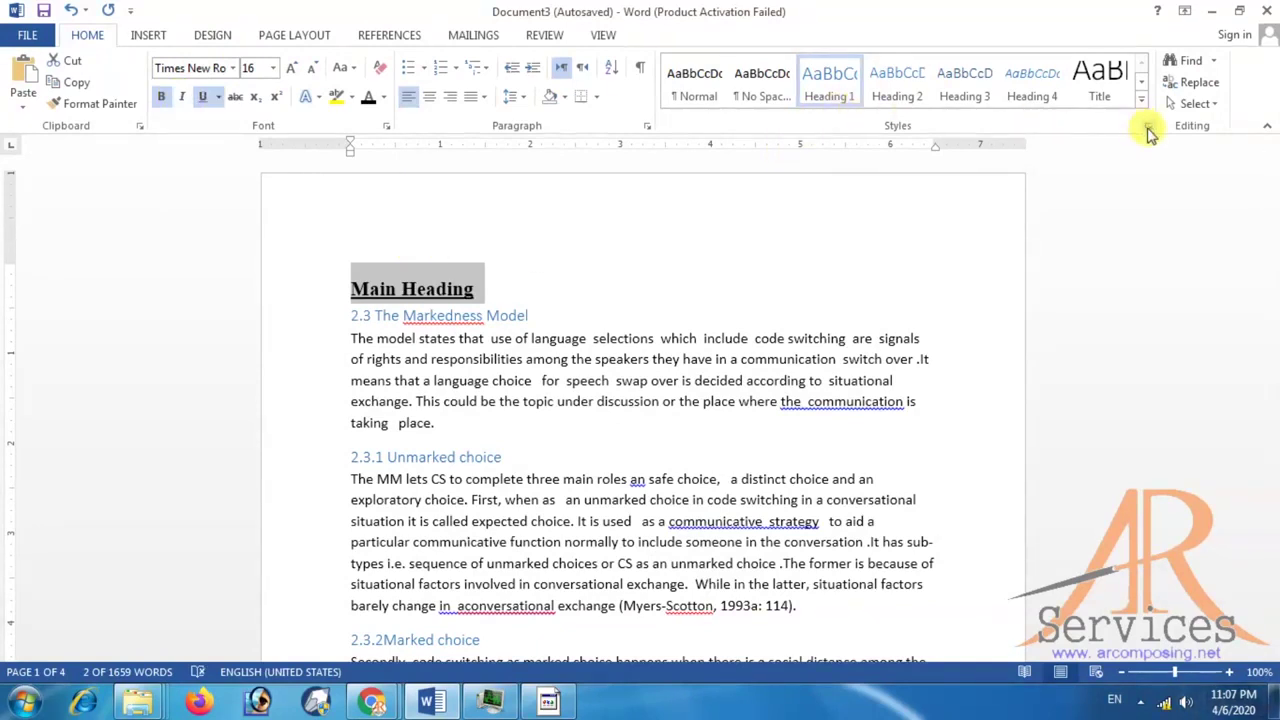
Update Heading 1 to match the bold, underlined Main Heading, then select the 2.3 heading.
{"action": "left_click", "coordinate": [1147, 127]}
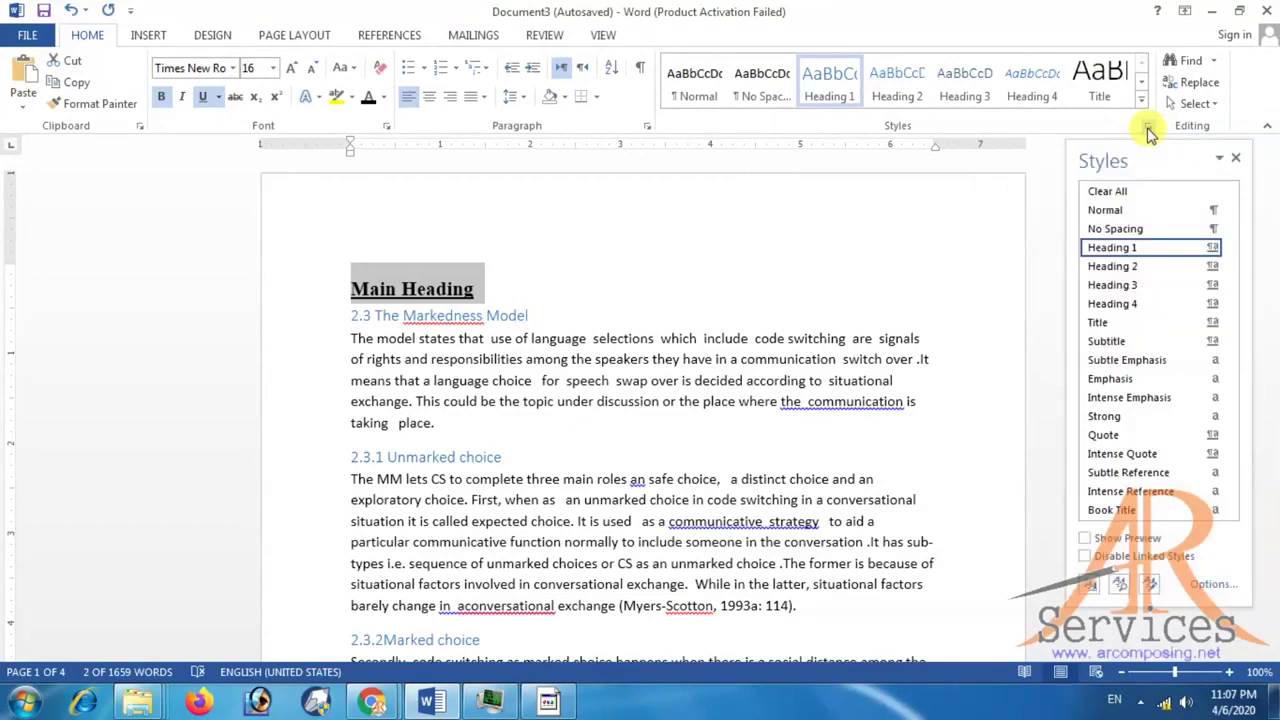
{"action": "left_click", "coordinate": [1211, 248]}
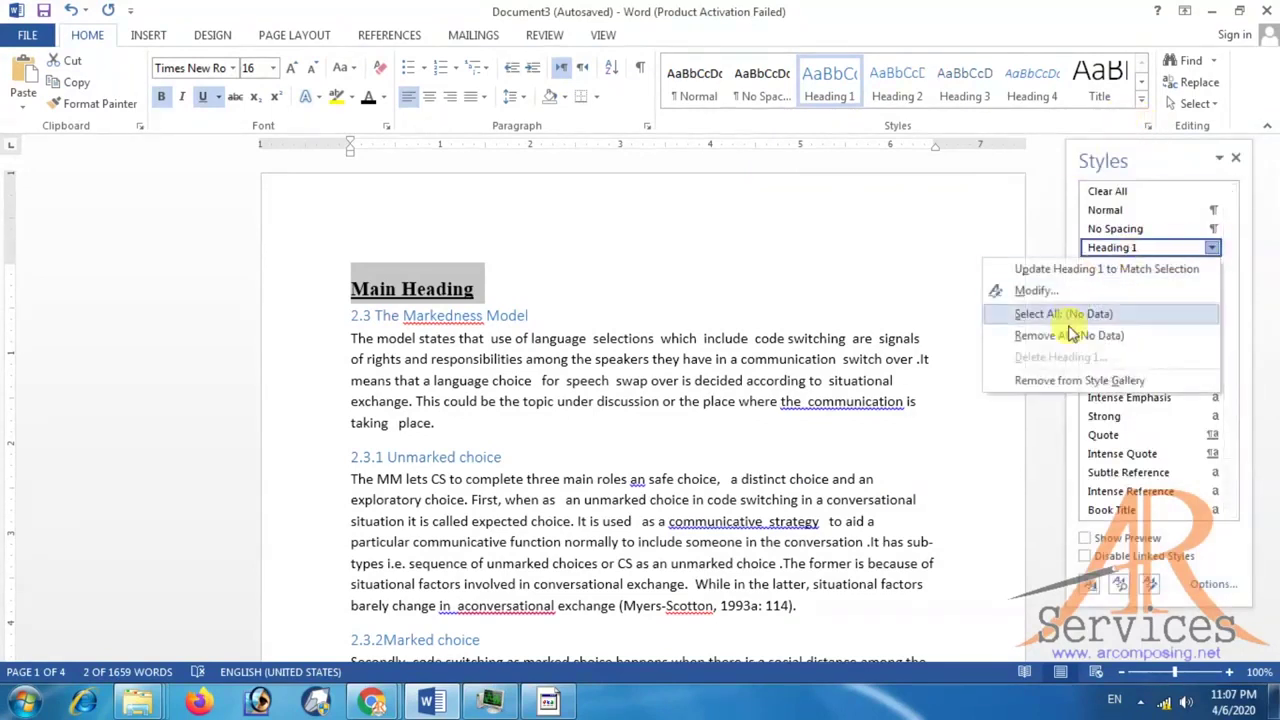
{"action": "left_click", "coordinate": [1030, 268]}
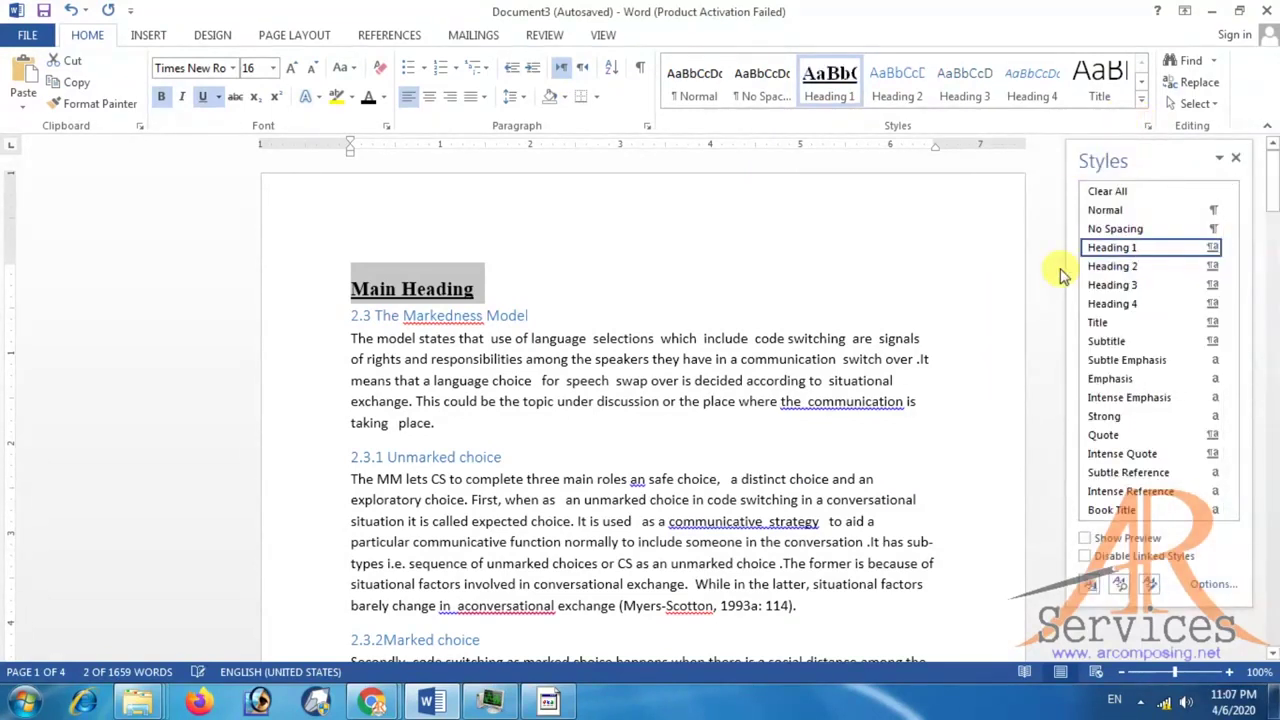
{"action": "left_click", "coordinate": [850, 222]}
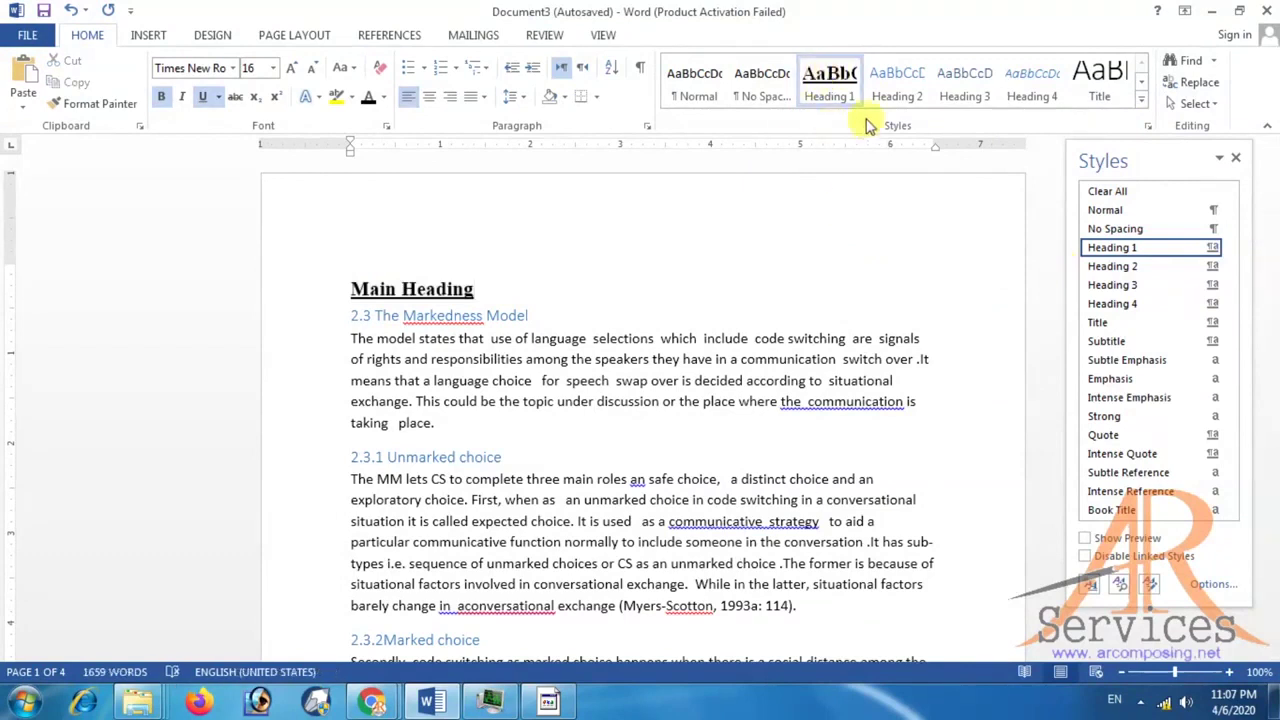
{"action": "left_click_drag", "start_coordinate": [530, 315], "coordinate": [343, 318]}
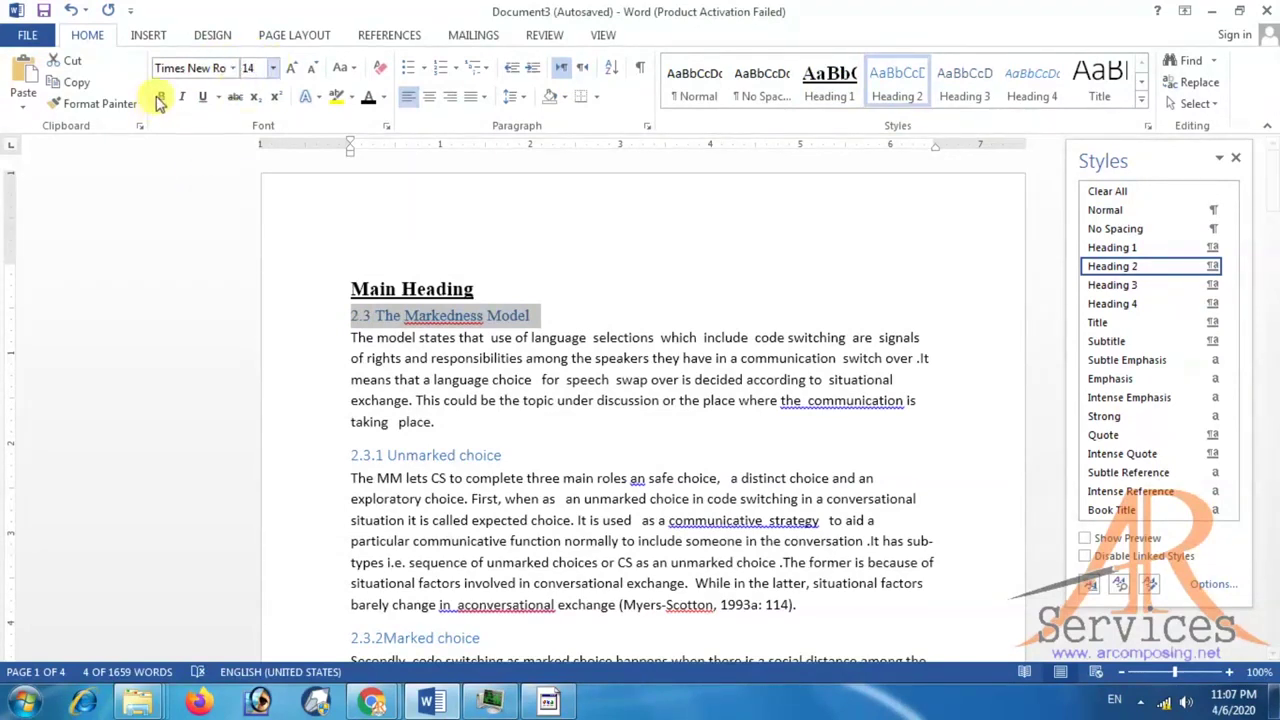
Make the 2.3 heading bold italic and update Heading 2 to match it.
{"action": "left_click", "coordinate": [161, 96]}
{"action": "left_click", "coordinate": [181, 97]}
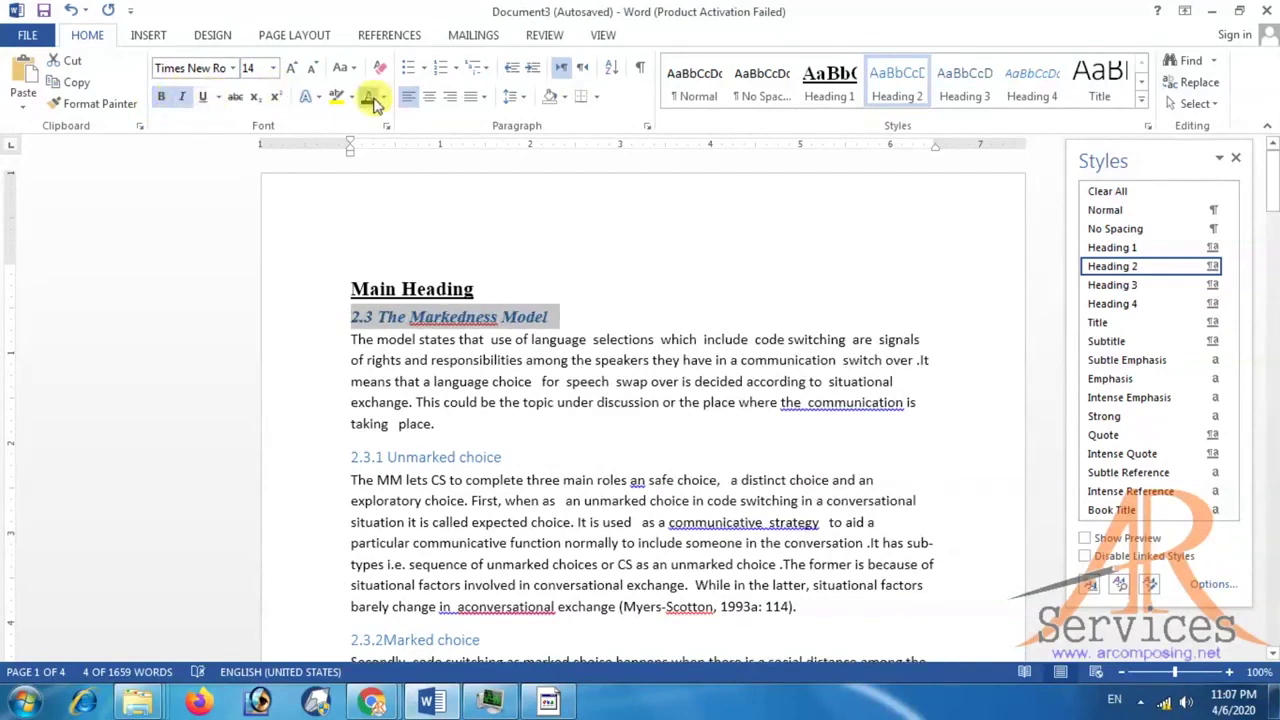
{"action": "left_click", "coordinate": [1213, 270]}
{"action": "left_click", "coordinate": [1128, 288]}
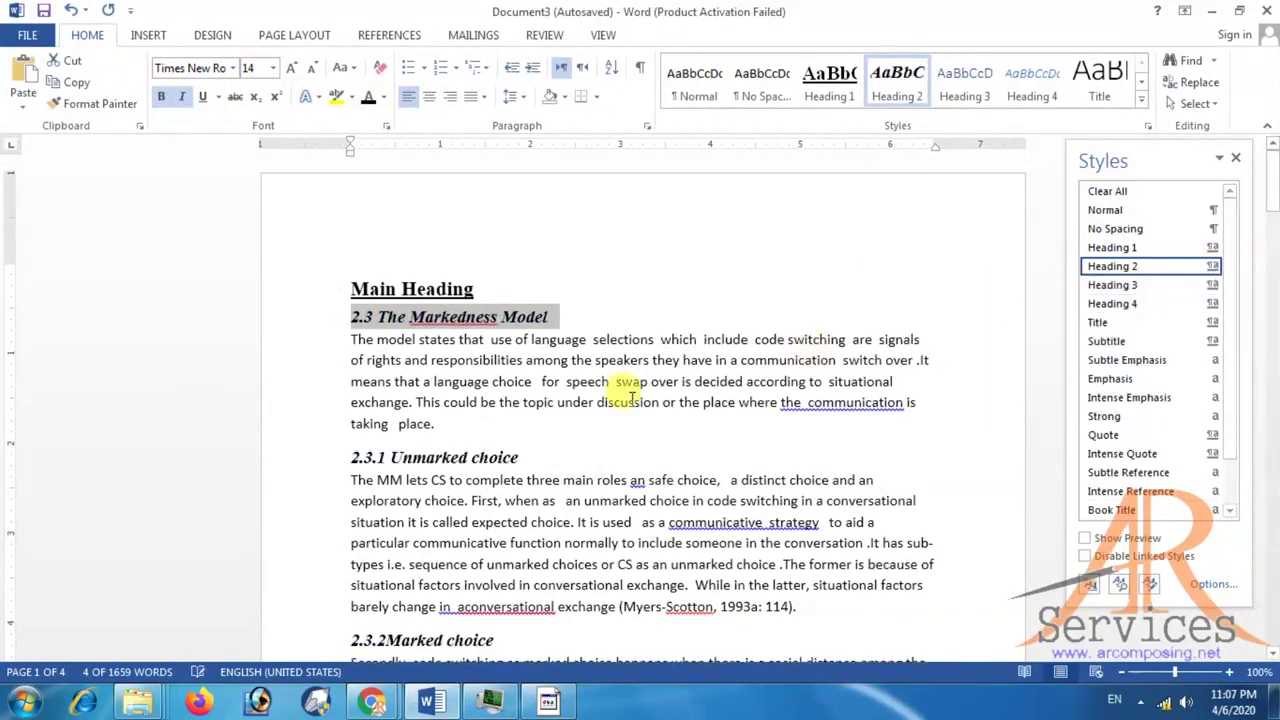
Make '1. Intersentential CS' bold Times New Roman and update Heading 3 to match.
{"action": "scroll", "coordinate": [510, 470], "scroll_direction": "down", "scroll_amount": 8}
{"action": "scroll", "coordinate": [517, 455], "scroll_direction": "down", "scroll_amount": 3}
{"action": "scroll", "coordinate": [517, 455], "scroll_direction": "down", "scroll_amount": 3}
{"action": "scroll", "coordinate": [517, 455], "scroll_direction": "down", "scroll_amount": 6}
{"action": "scroll", "coordinate": [517, 455], "scroll_direction": "down", "scroll_amount": 2}
{"action": "scroll", "coordinate": [505, 420], "scroll_direction": "down", "scroll_amount": 2}
{"action": "scroll", "coordinate": [491, 375], "scroll_direction": "down", "scroll_amount": 4}
{"action": "scroll", "coordinate": [495, 378], "scroll_direction": "down", "scroll_amount": 5}
{"action": "scroll", "coordinate": [500, 384], "scroll_direction": "down", "scroll_amount": 4}
{"action": "scroll", "coordinate": [504, 388], "scroll_direction": "down", "scroll_amount": 6}
{"action": "scroll", "coordinate": [504, 388], "scroll_direction": "down", "scroll_amount": 1}
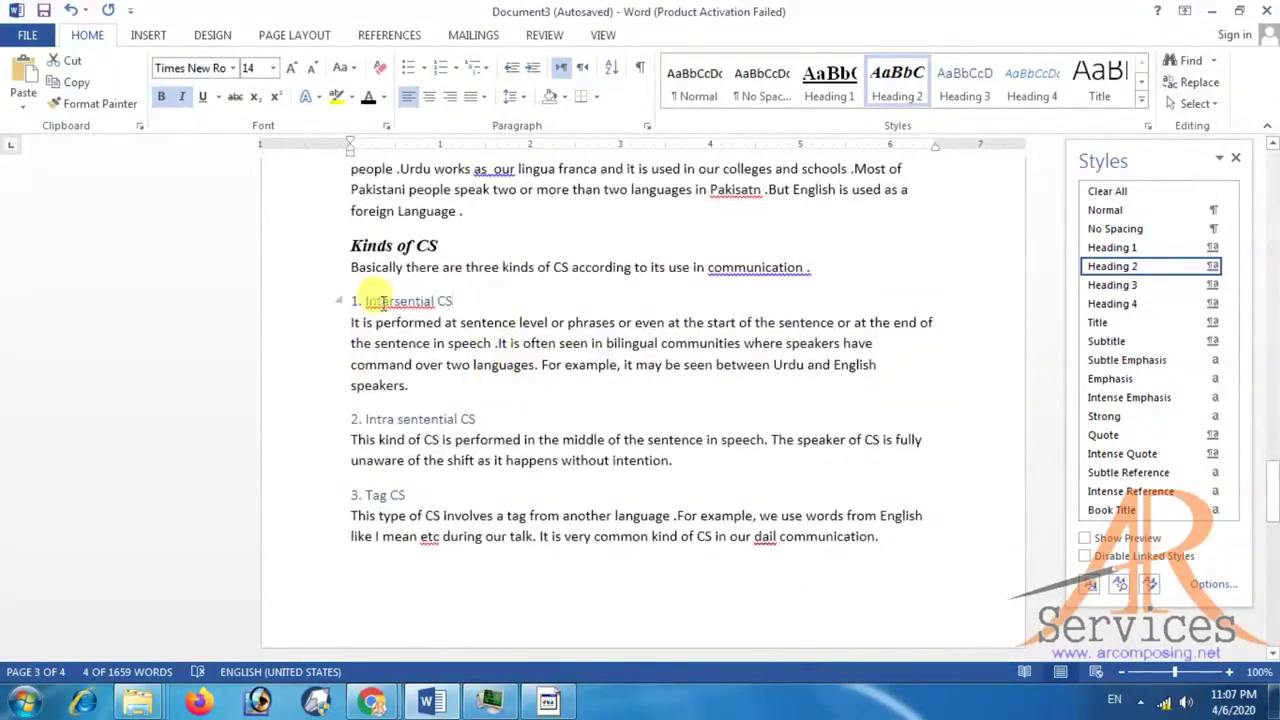
{"action": "left_click", "coordinate": [335, 301]}
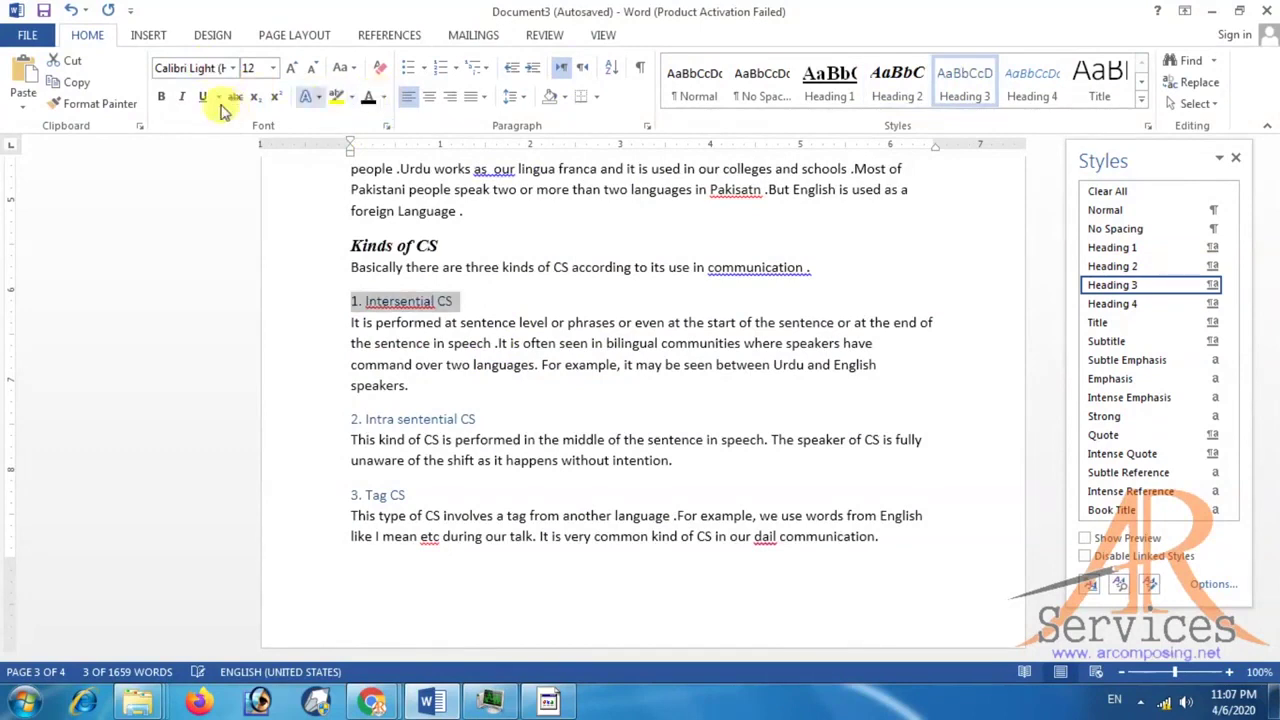
{"action": "left_click", "coordinate": [161, 96]}
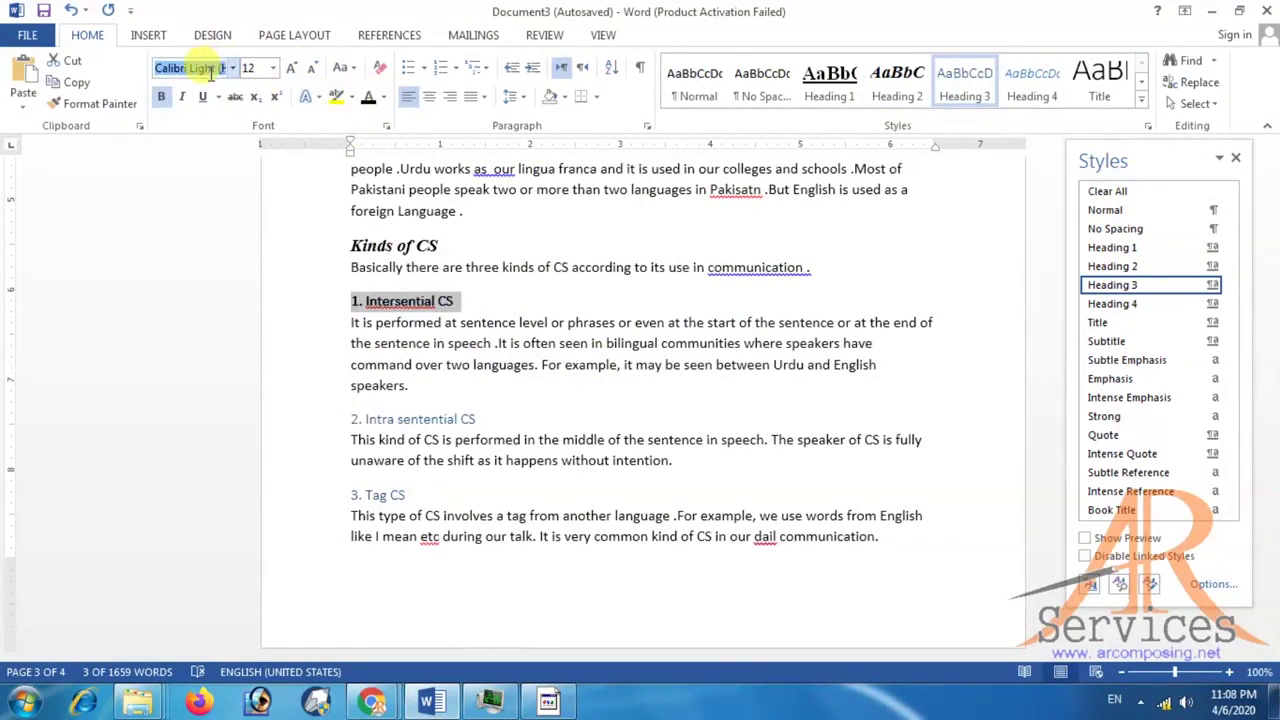
{"action": "type", "text": "Times New Ro"}
{"action": "key", "text": "Return"}
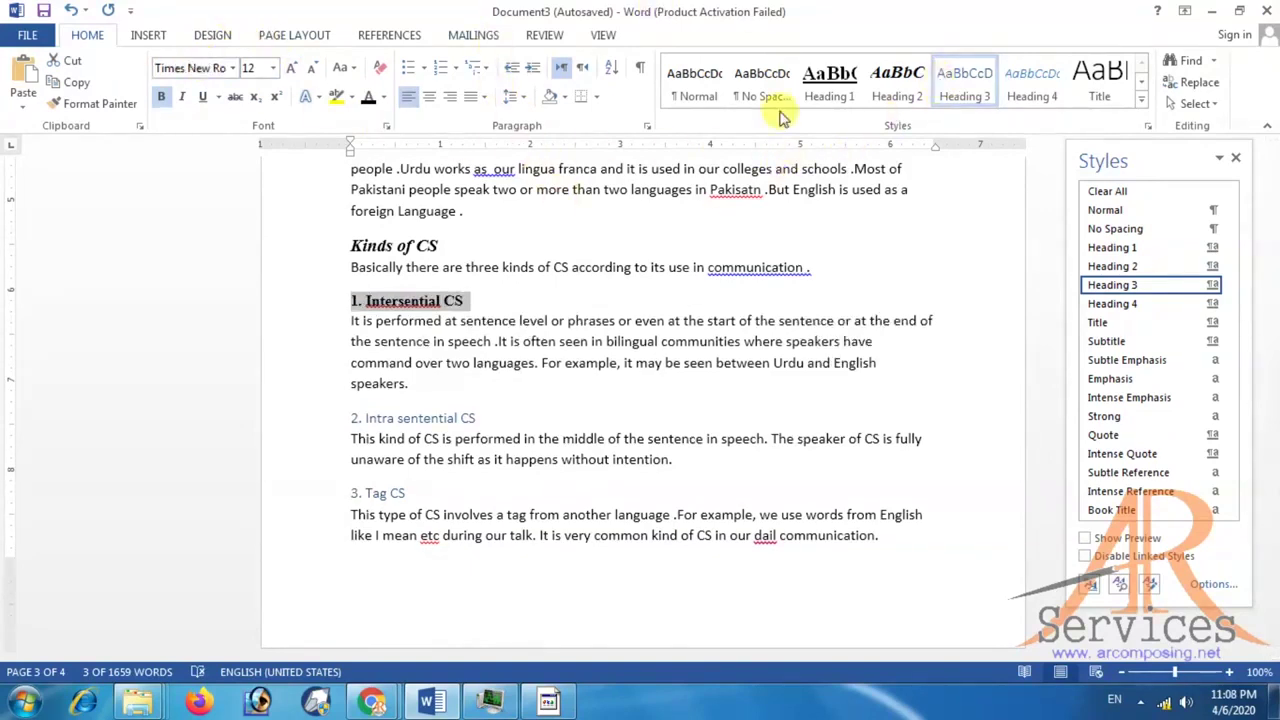
{"action": "left_click", "coordinate": [1213, 288]}
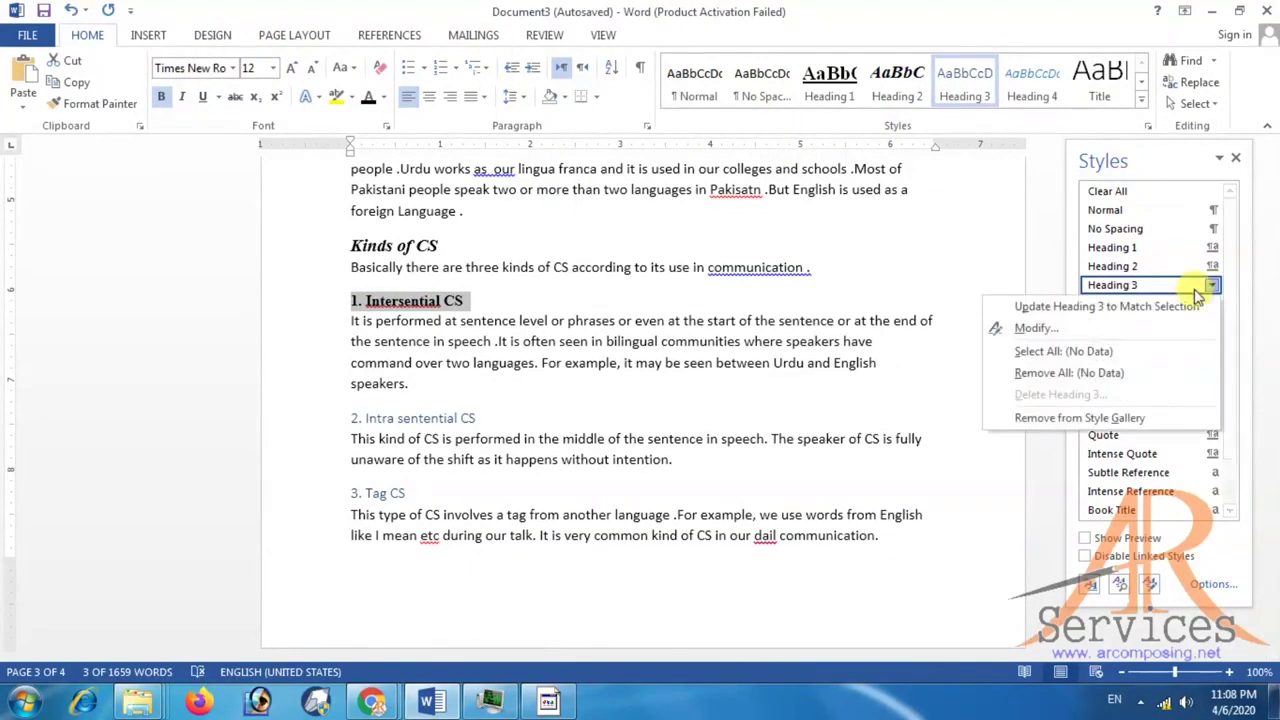
{"action": "left_click", "coordinate": [1073, 310]}
Return to the top and place the cursor before Main Heading.
{"action": "scroll", "coordinate": [571, 371], "scroll_direction": "up", "scroll_amount": 1}
{"action": "scroll", "coordinate": [571, 366], "scroll_direction": "up", "scroll_amount": 3}
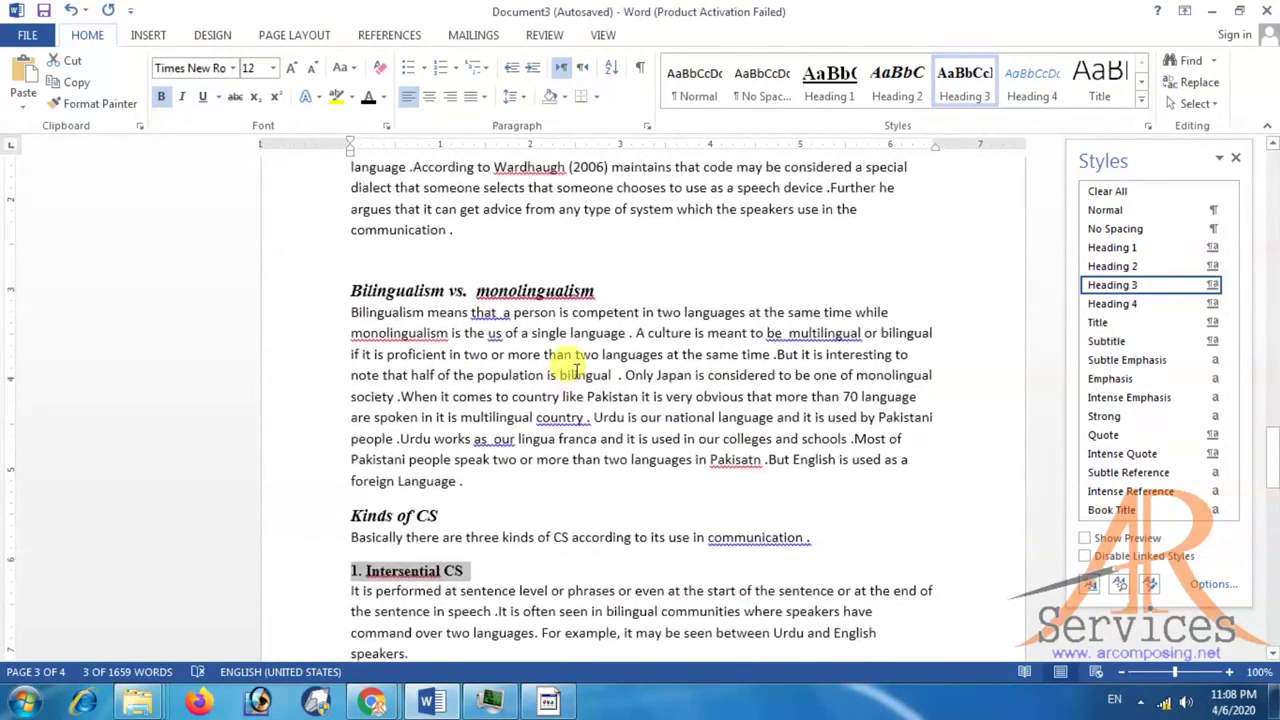
{"action": "scroll", "coordinate": [576, 371], "scroll_direction": "down", "scroll_amount": 4}
{"action": "scroll", "coordinate": [576, 371], "scroll_direction": "up", "scroll_amount": 4}
{"action": "scroll", "coordinate": [571, 363], "scroll_direction": "up", "scroll_amount": 6}
{"action": "scroll", "coordinate": [571, 363], "scroll_direction": "up", "scroll_amount": 8}
{"action": "scroll", "coordinate": [571, 365], "scroll_direction": "up", "scroll_amount": 8}
{"action": "scroll", "coordinate": [570, 360], "scroll_direction": "up", "scroll_amount": 8}
{"action": "scroll", "coordinate": [563, 350], "scroll_direction": "up", "scroll_amount": 6}
{"action": "left_click", "coordinate": [349, 288]}
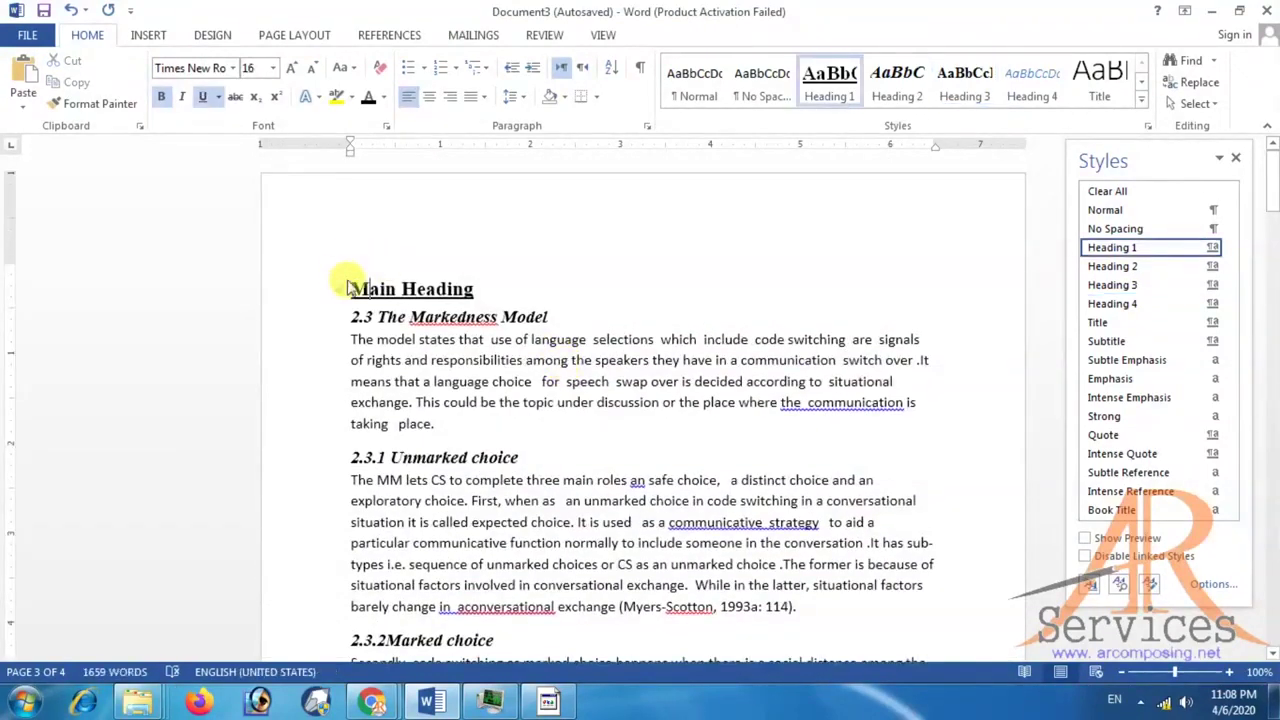
Add a blank paragraph and a page break so Main Heading moves to the next page.
{"action": "key", "text": "Return"}
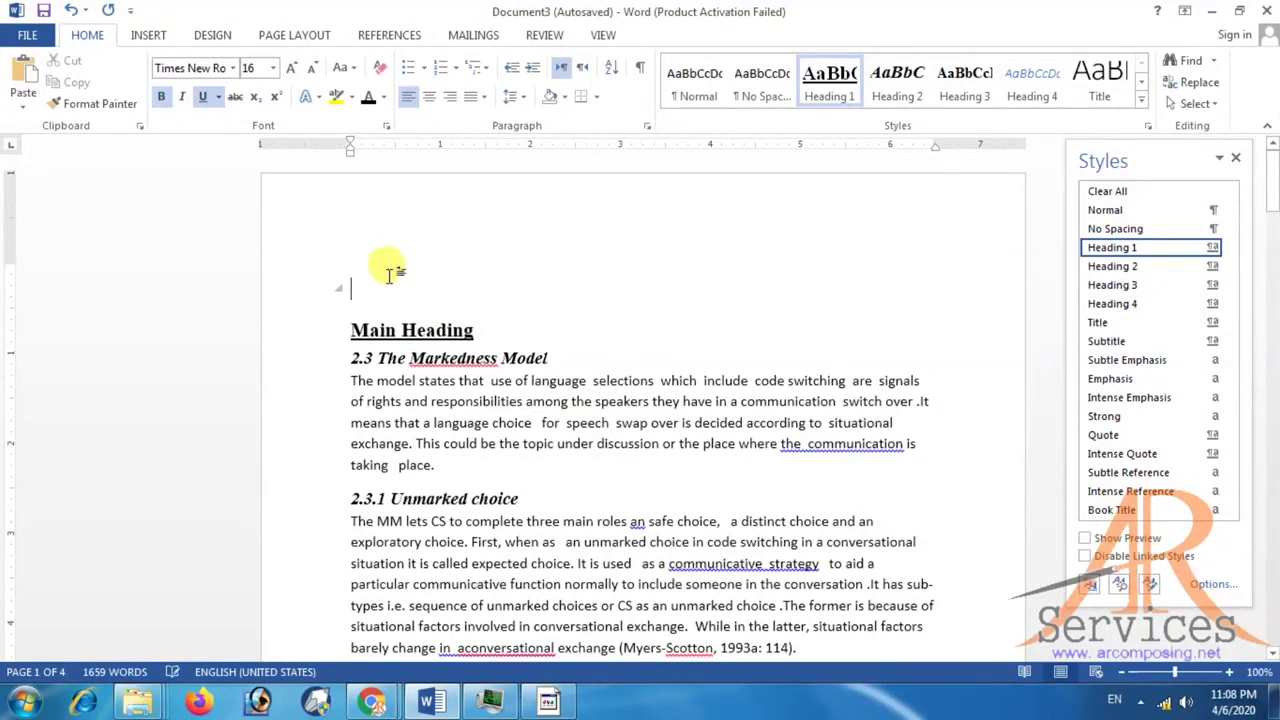
{"action": "left_click", "coordinate": [283, 40]}
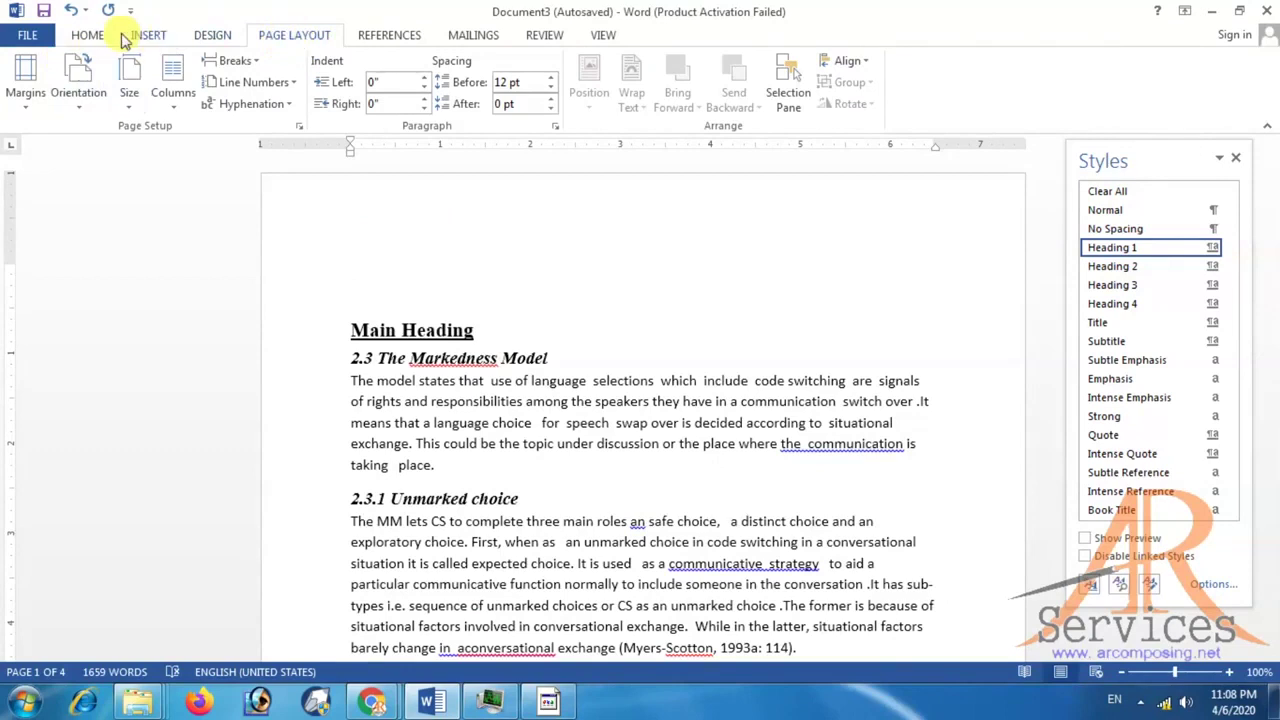
{"action": "left_click", "coordinate": [147, 37]}
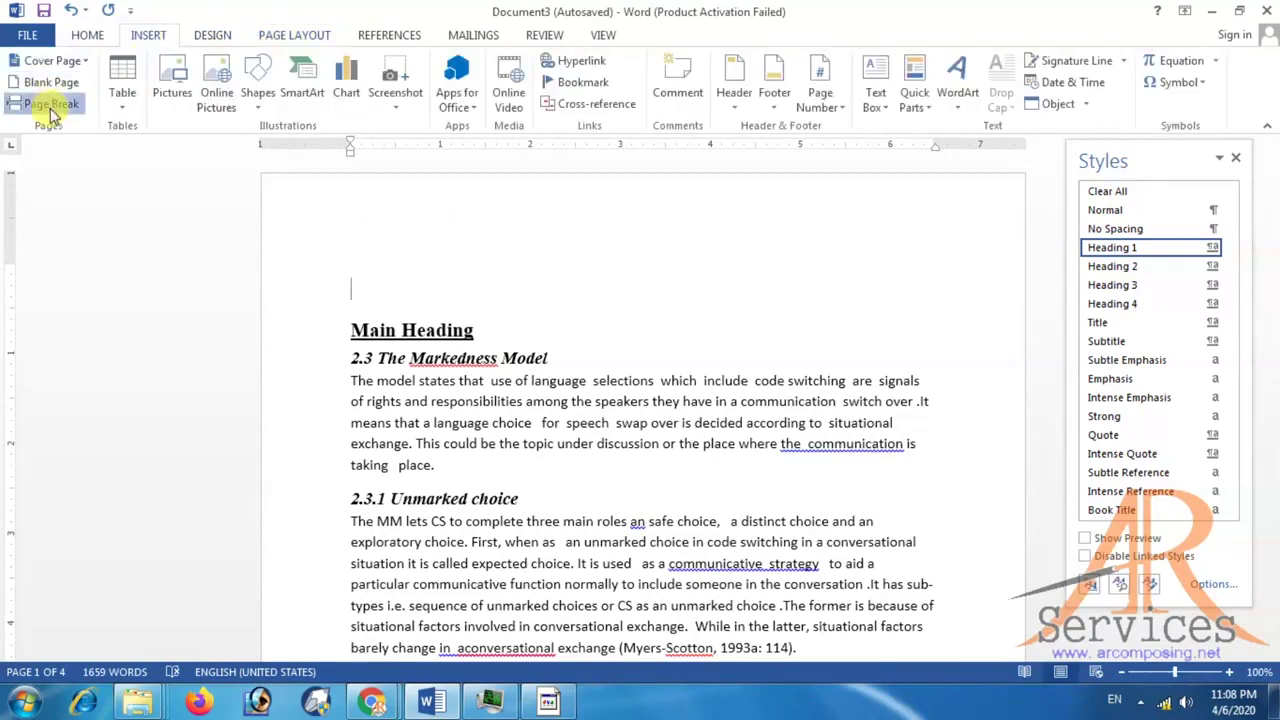
{"action": "left_click", "coordinate": [50, 104]}
{"action": "scroll", "coordinate": [563, 263], "scroll_direction": "up", "scroll_amount": 3}
{"action": "scroll", "coordinate": [560, 260], "scroll_direction": "up", "scroll_amount": 1}
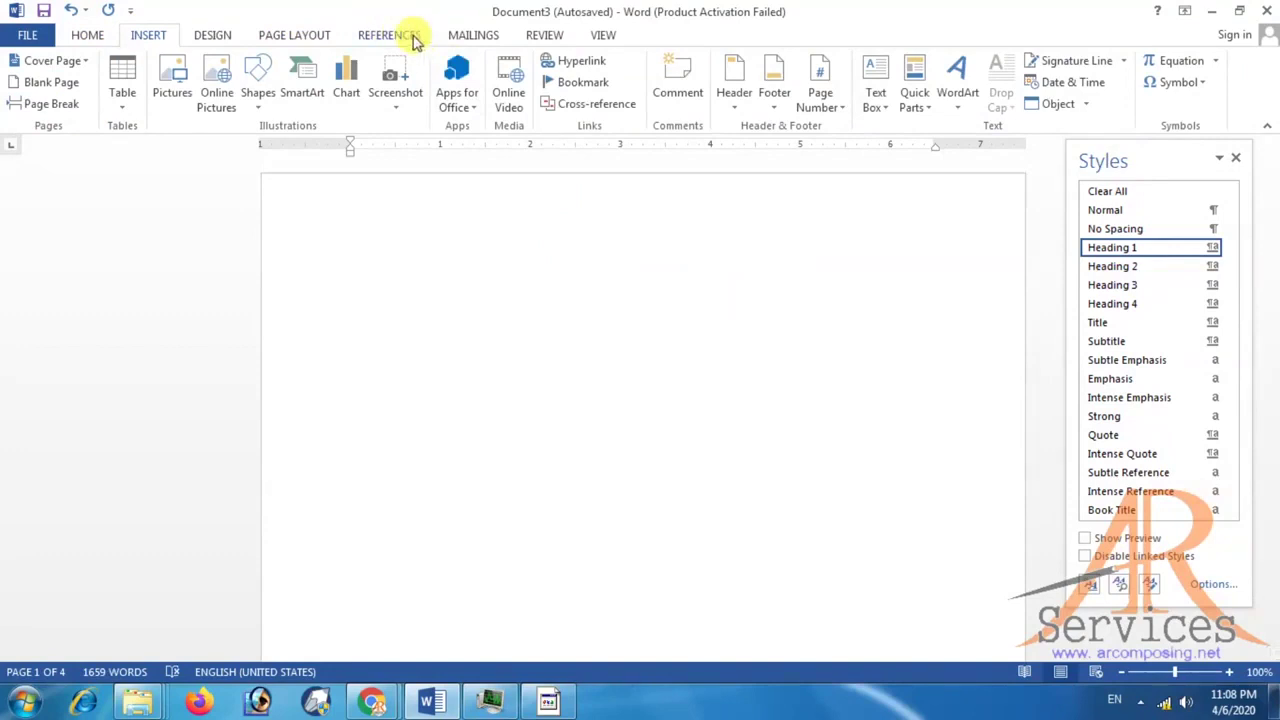
Bring up the table of contents layouts on the References tab.
{"action": "left_click", "coordinate": [282, 35]}
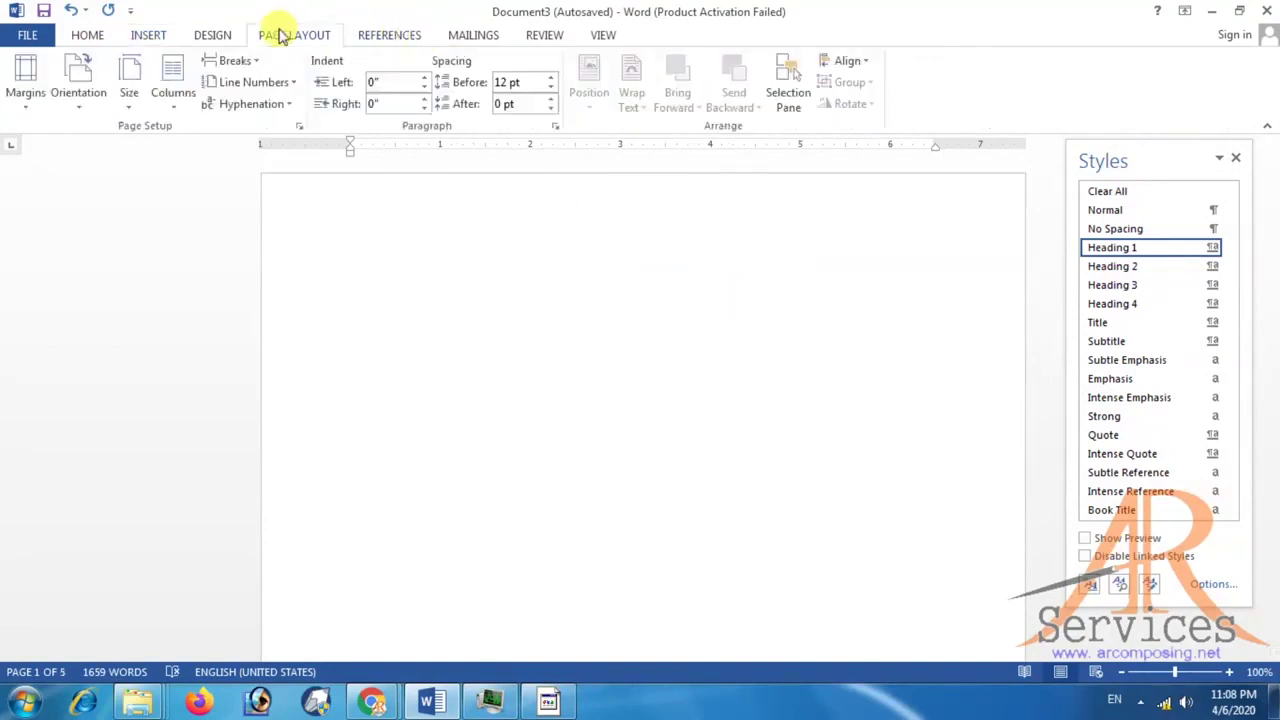
{"action": "left_click", "coordinate": [372, 35]}
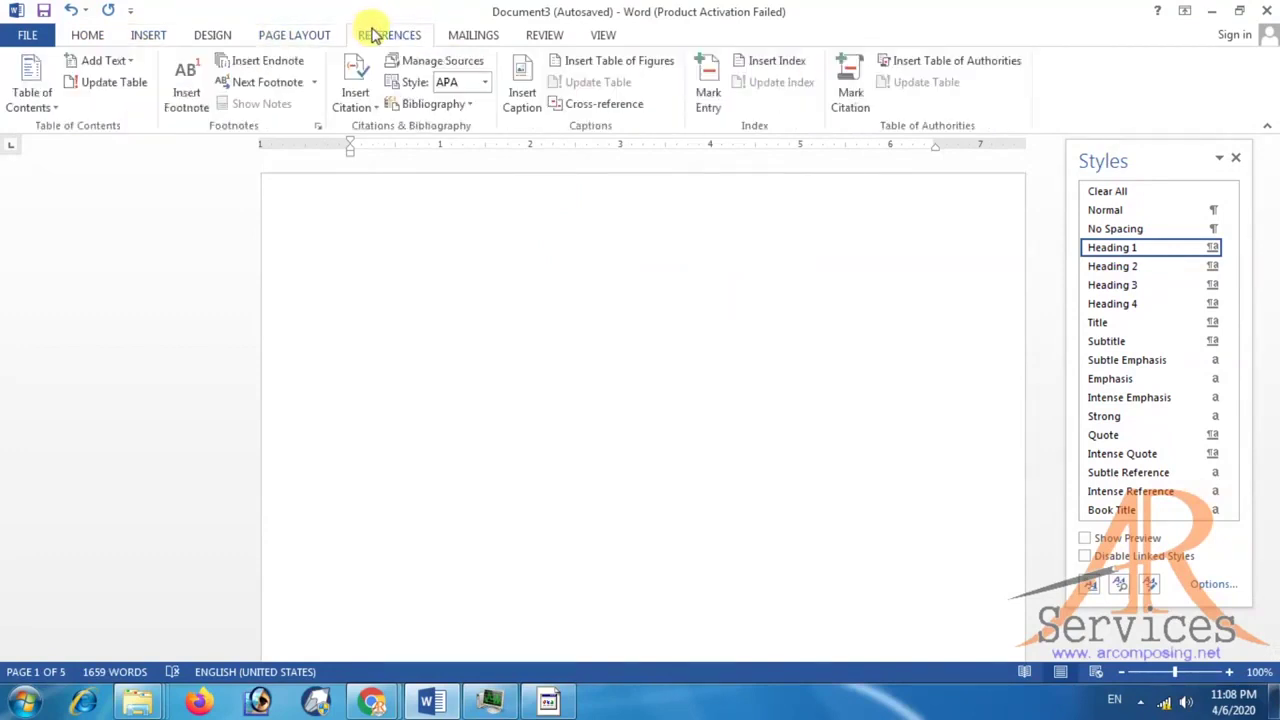
{"action": "left_click", "coordinate": [24, 80]}
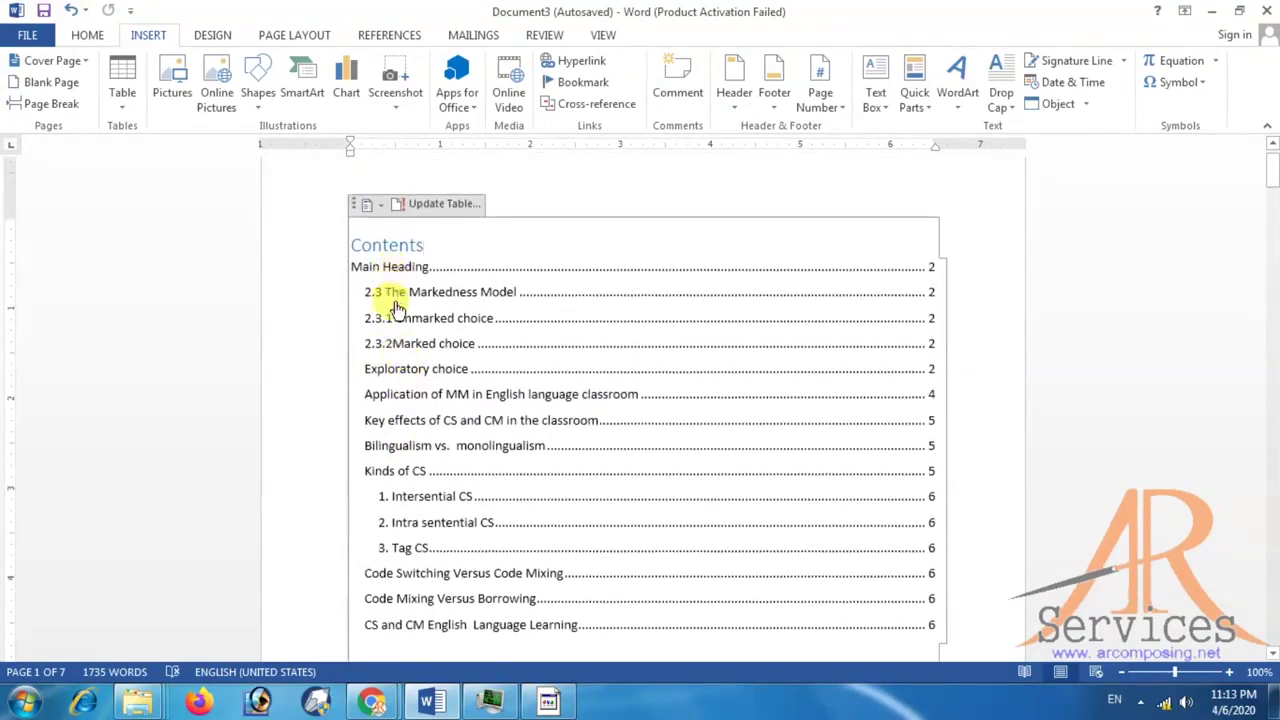
Test the Marked choice contents link, then return to the table of contents.
{"action": "left_click", "coordinate": [400, 342], "text": "ctrl"}
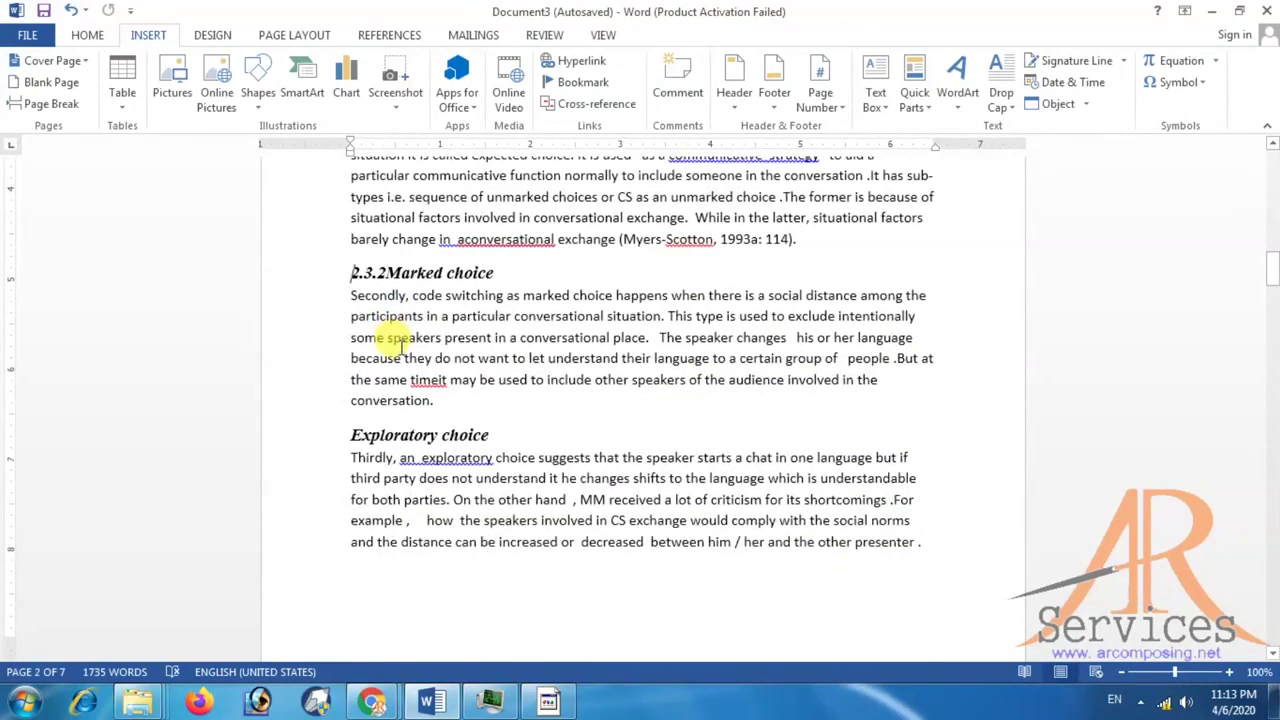
{"action": "scroll", "coordinate": [400, 342], "scroll_direction": "up", "scroll_amount": 5}
{"action": "scroll", "coordinate": [400, 342], "scroll_direction": "up", "scroll_amount": 5}
{"action": "scroll", "coordinate": [400, 345], "scroll_direction": "up", "scroll_amount": 5}
{"action": "scroll", "coordinate": [400, 348], "scroll_direction": "up", "scroll_amount": 5}
{"action": "left_click", "coordinate": [400, 345]}
{"action": "scroll", "coordinate": [400, 345], "scroll_direction": "down", "scroll_amount": 3}
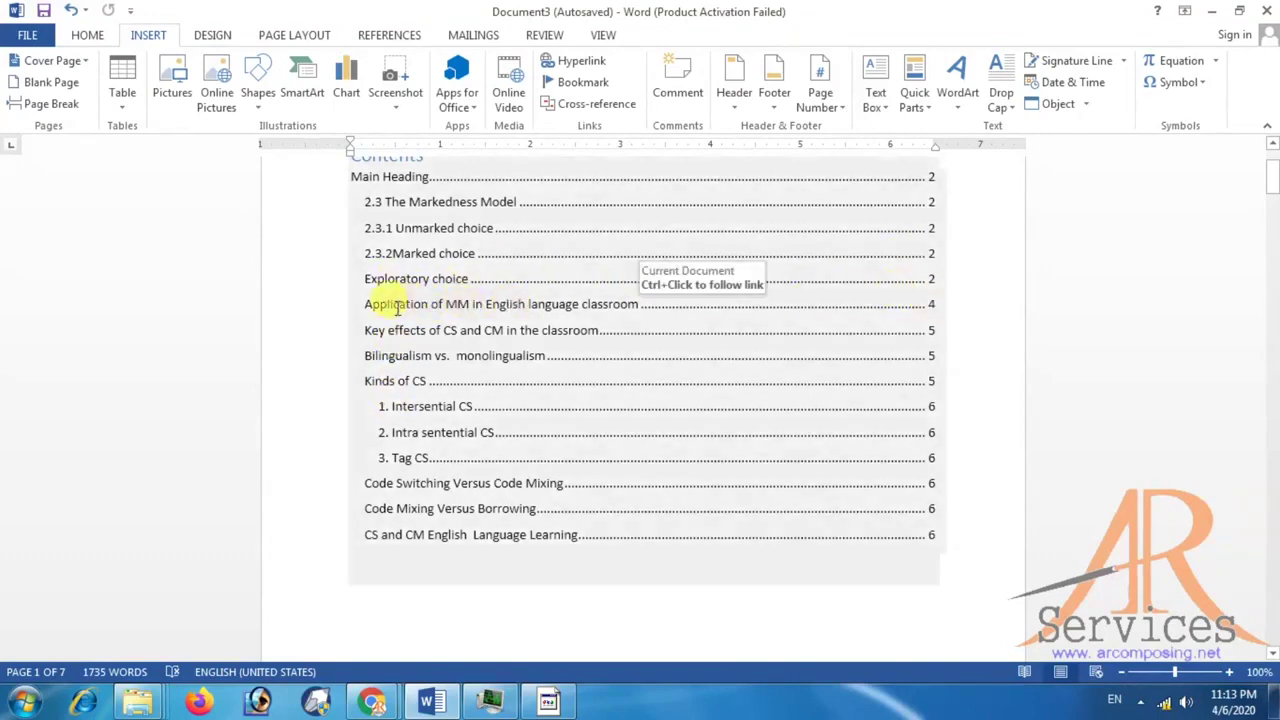
{"action": "scroll", "coordinate": [397, 308], "scroll_direction": "down", "scroll_amount": 2}
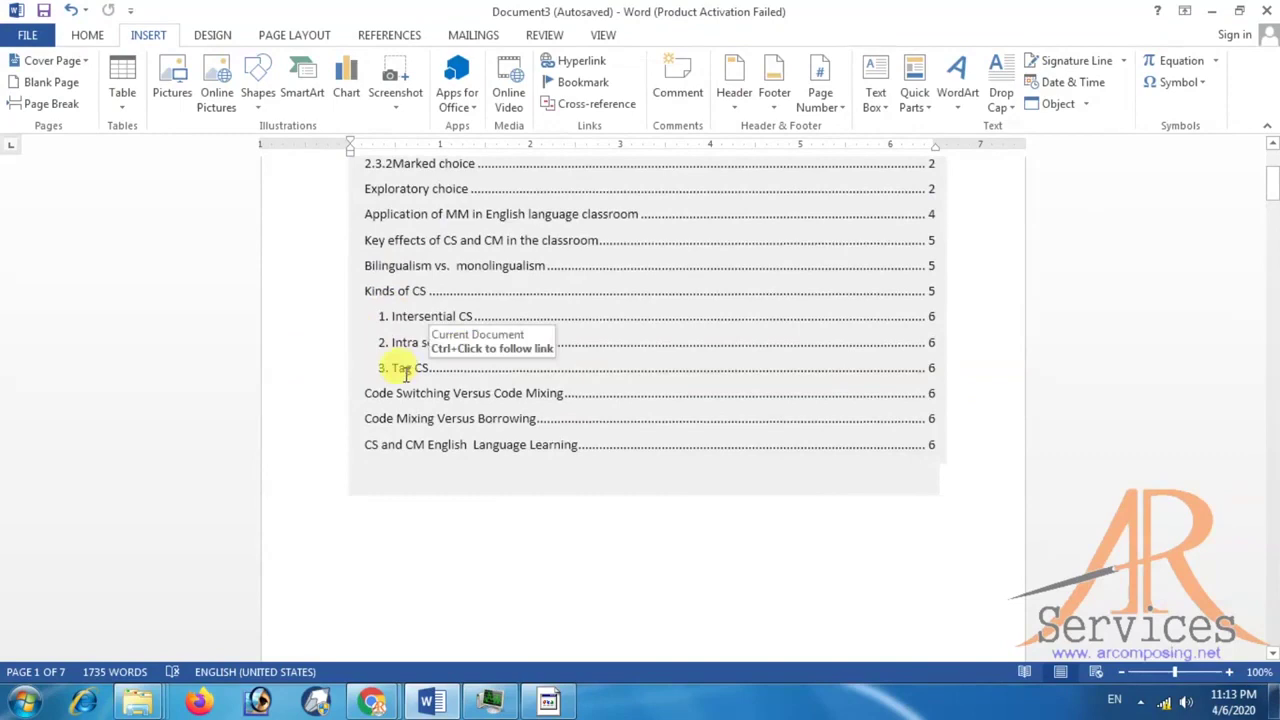
Jump to '3. Tag CS' from the contents and add blank lines before it.
{"action": "left_click", "coordinate": [407, 372], "text": "ctrl"}
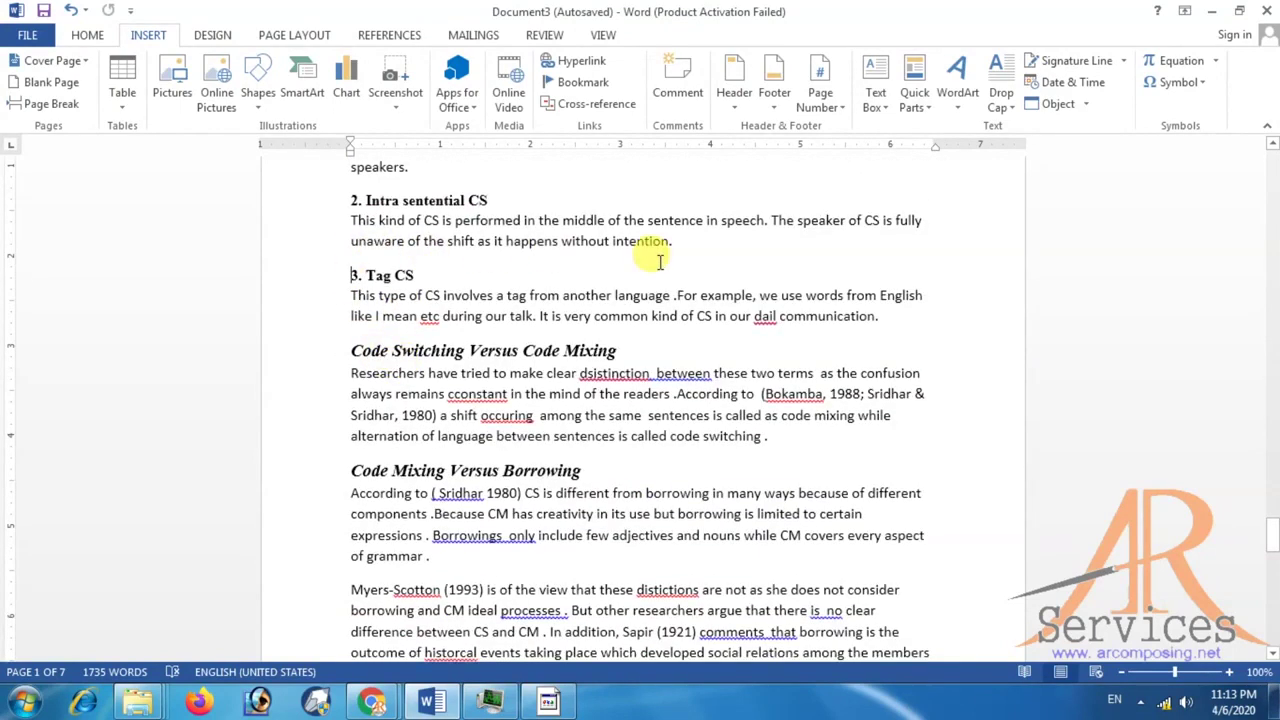
{"action": "key", "text": "Return"}
{"action": "key", "text": "Return"}
{"action": "key", "text": "Return"}
{"action": "key", "text": "Return"}
{"action": "key", "text": "Return"}
{"action": "key", "text": "Return"}
{"action": "key", "text": "Return"}
{"action": "key", "text": "Return"}
{"action": "scroll", "coordinate": [707, 260], "scroll_direction": "down", "scroll_amount": 4}
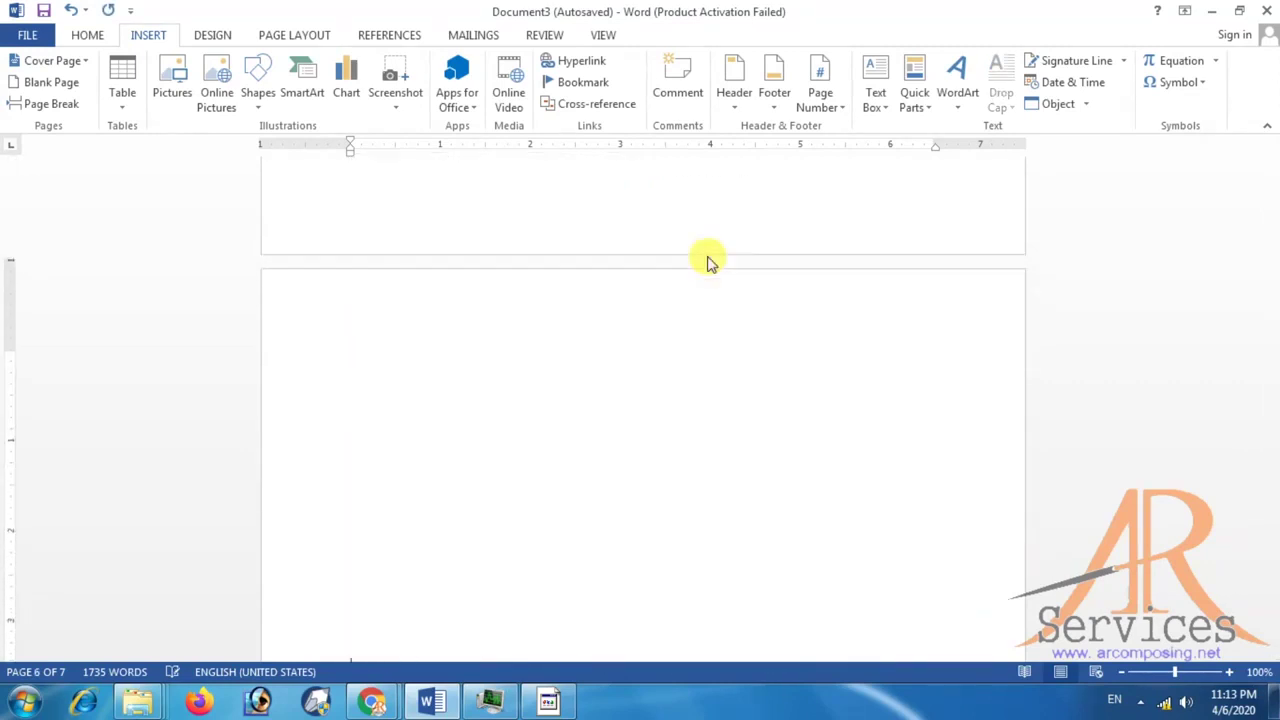
{"action": "scroll", "coordinate": [707, 260], "scroll_direction": "up", "scroll_amount": 5}
{"action": "key", "text": "Return"}
{"action": "key", "text": "Return"}
{"action": "key", "text": "Return"}
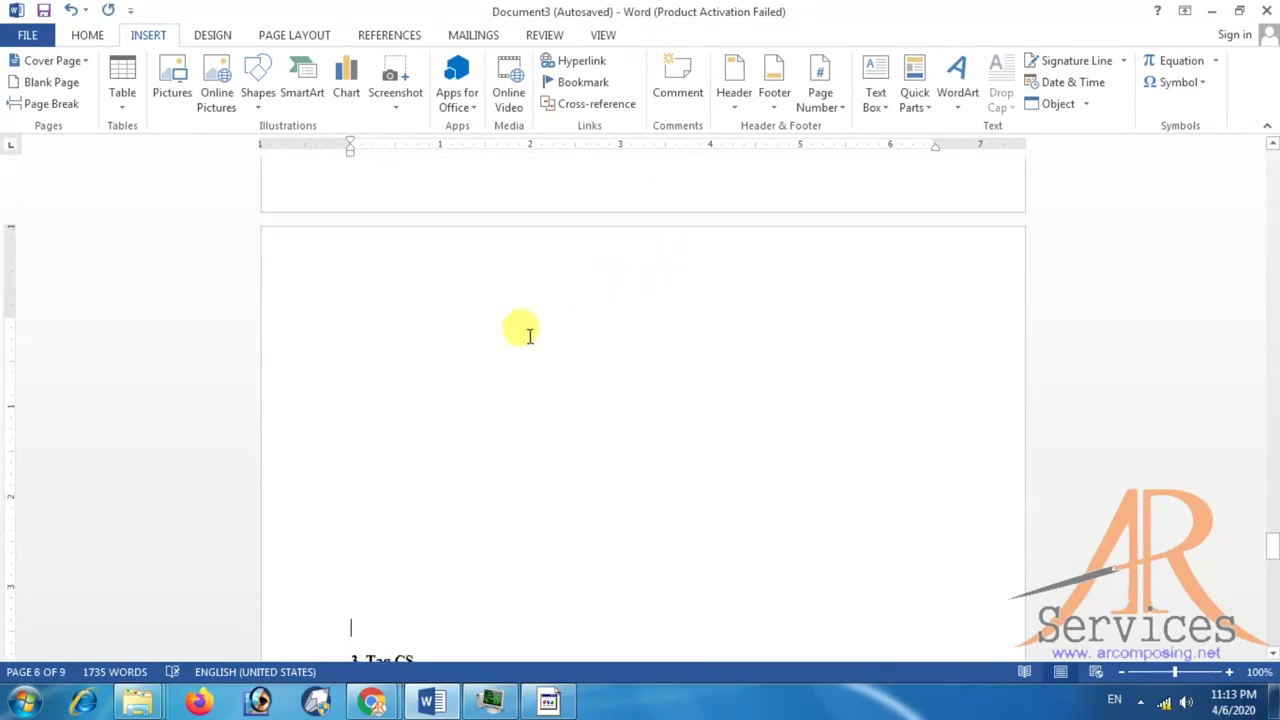
{"action": "key", "text": "Return"}
{"action": "key", "text": "Return"}
{"action": "key", "text": "Return"}
{"action": "key", "text": "Return"}
{"action": "key", "text": "Return"}
{"action": "key", "text": "Return"}
{"action": "left_click_drag", "start_coordinate": [1272, 495], "coordinate": [1272, 158]}
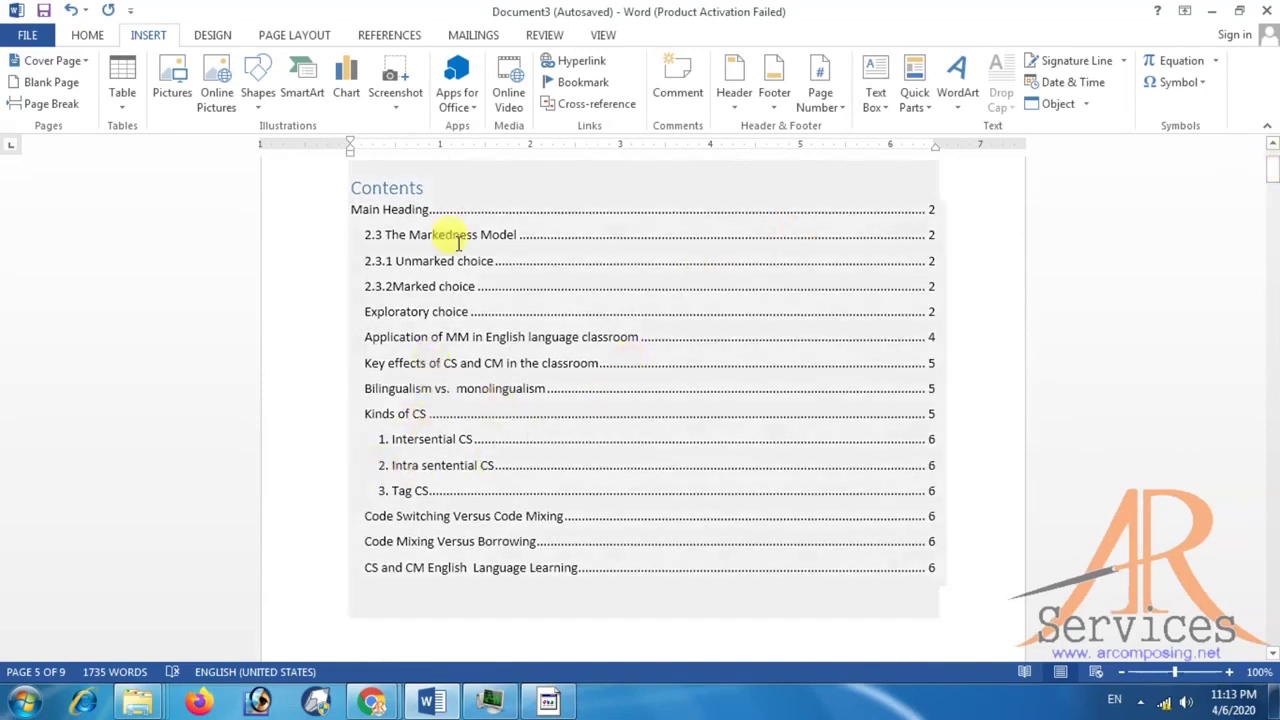
{"action": "scroll", "coordinate": [450, 245], "scroll_direction": "up", "scroll_amount": 2}
{"action": "scroll", "coordinate": [745, 478], "scroll_direction": "down", "scroll_amount": 1}
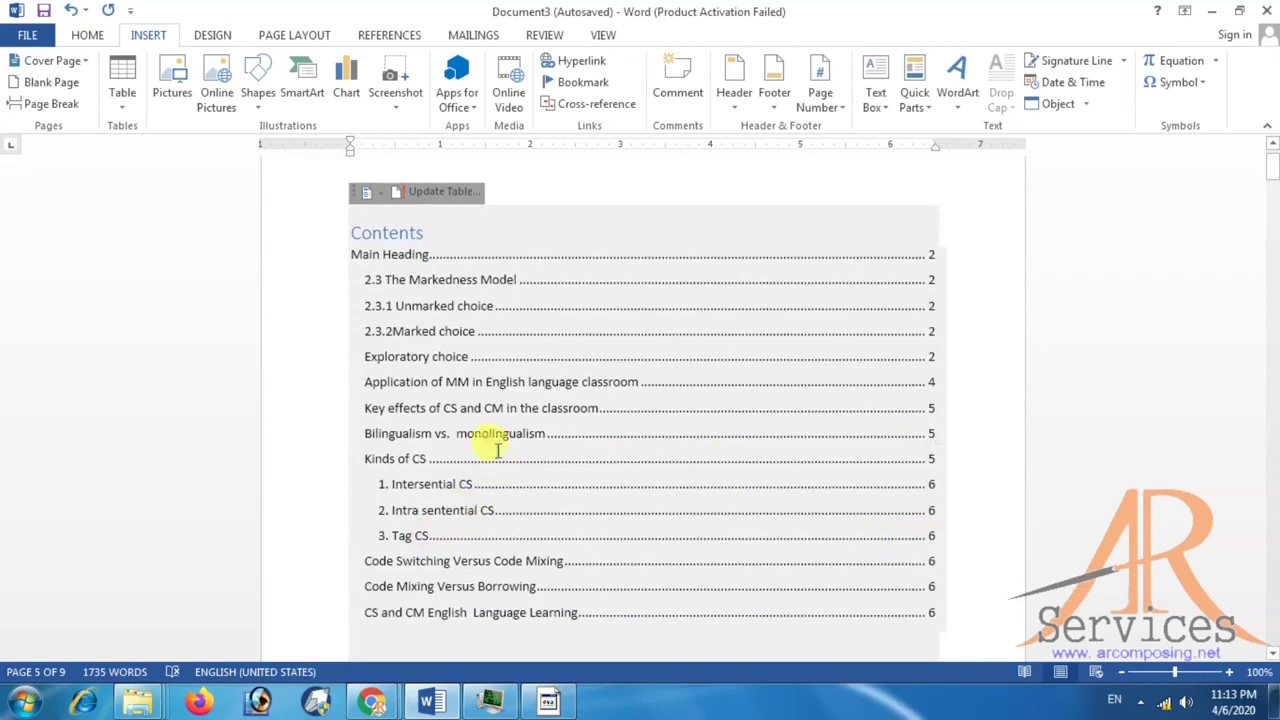
{"action": "scroll", "coordinate": [500, 400], "scroll_direction": "up", "scroll_amount": 1}
{"action": "left_click", "coordinate": [425, 277]}
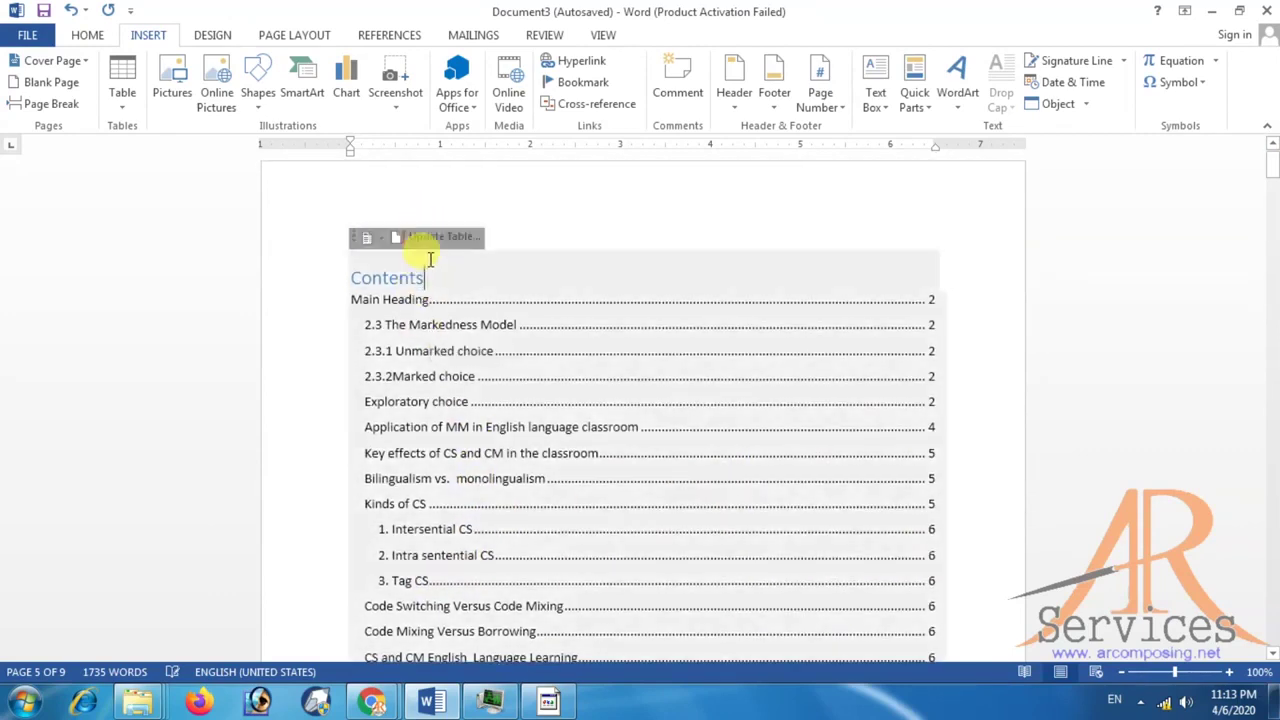
Update only the contents page numbers so '3. Tag CS' shows page 8.
{"action": "left_click", "coordinate": [453, 236]}
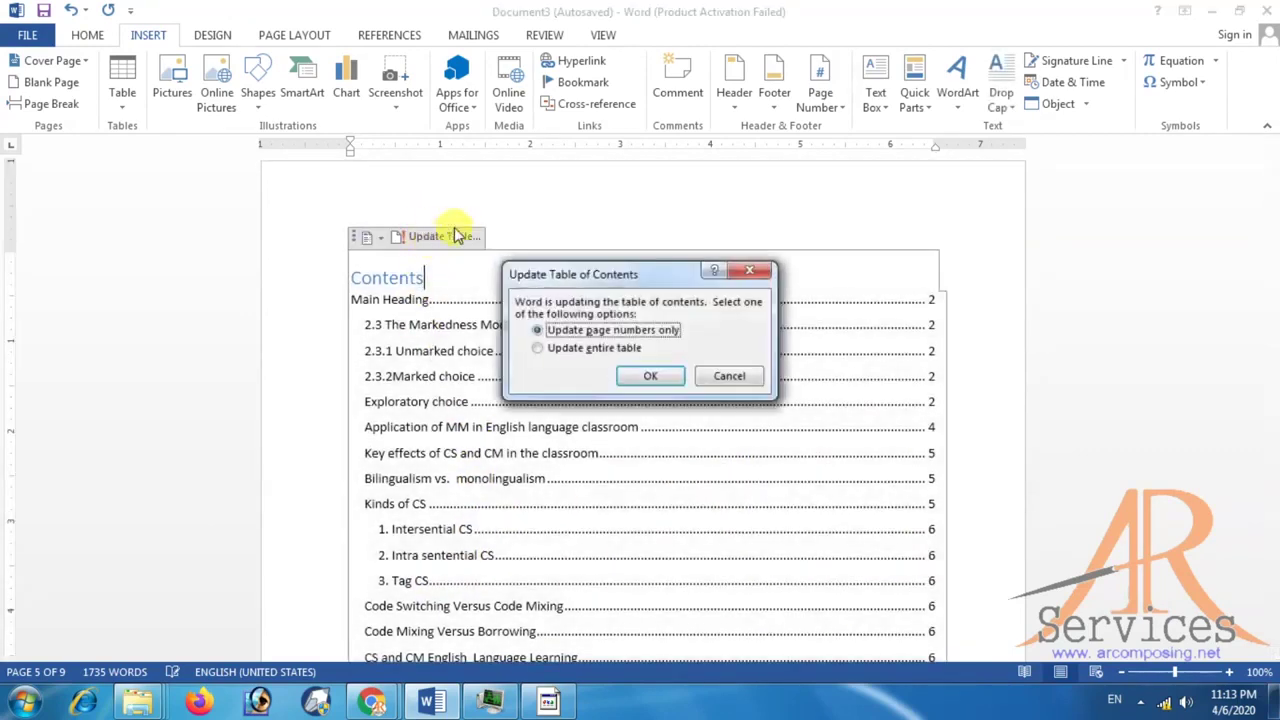
{"action": "left_click", "coordinate": [656, 378]}
{"action": "scroll", "coordinate": [534, 351], "scroll_direction": "down", "scroll_amount": 3}
{"action": "scroll", "coordinate": [349, 334], "scroll_direction": "down", "scroll_amount": 2}
{"action": "scroll", "coordinate": [759, 453], "scroll_direction": "up", "scroll_amount": 2}
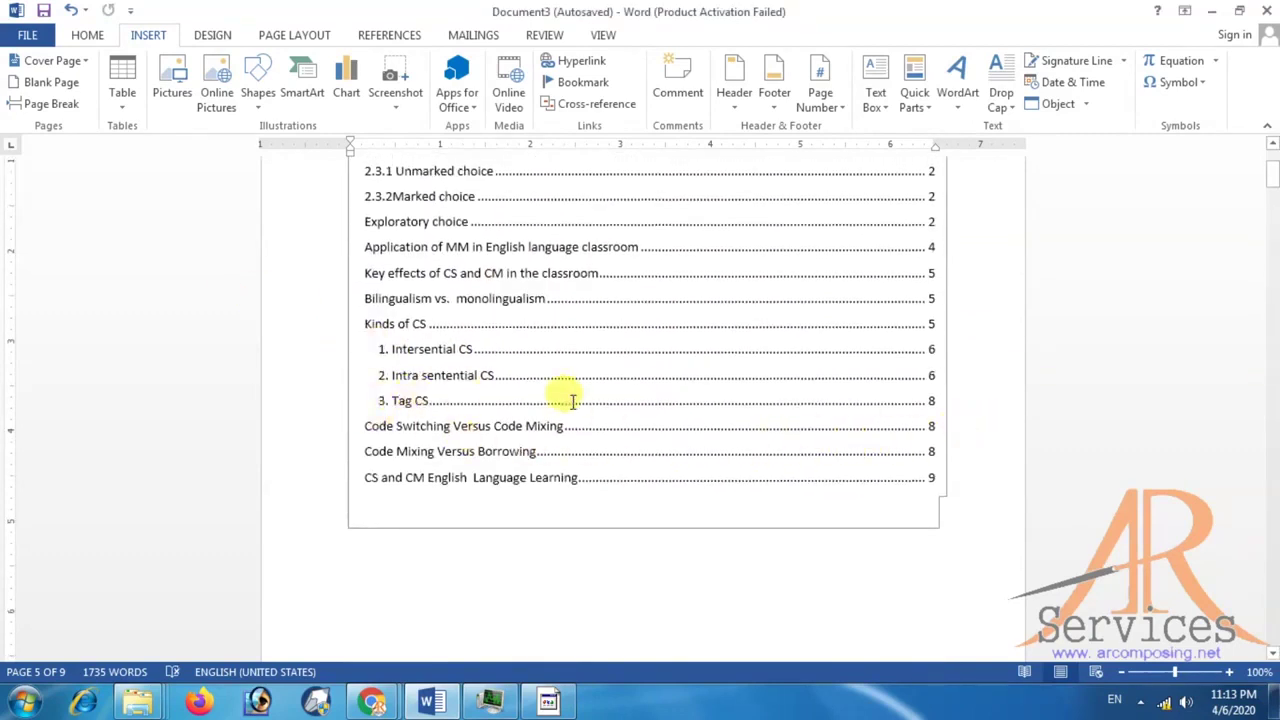
{"action": "scroll", "coordinate": [743, 423], "scroll_direction": "down", "scroll_amount": 2}
{"action": "scroll", "coordinate": [677, 400], "scroll_direction": "down", "scroll_amount": 3}
{"action": "scroll", "coordinate": [685, 406], "scroll_direction": "up", "scroll_amount": 8}
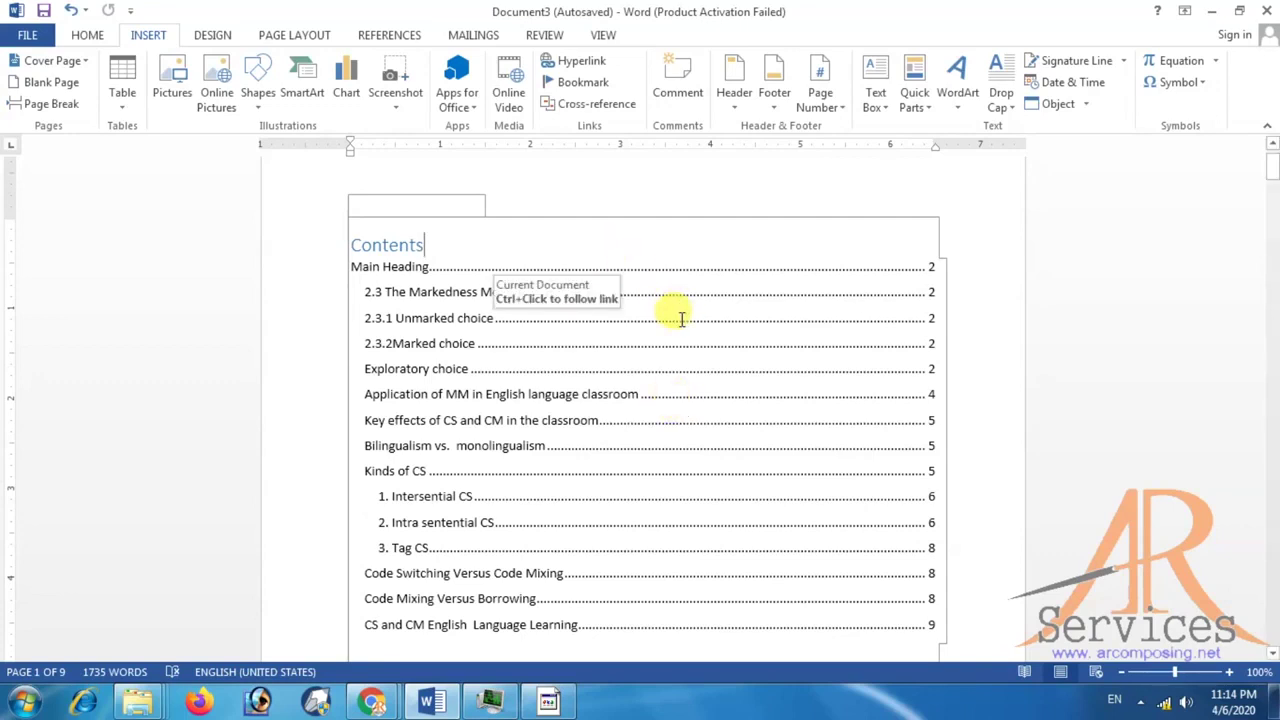
{"action": "scroll", "coordinate": [680, 318], "scroll_direction": "down", "scroll_amount": 2}
{"action": "scroll", "coordinate": [680, 318], "scroll_direction": "down", "scroll_amount": 1}
{"action": "scroll", "coordinate": [678, 320], "scroll_direction": "down", "scroll_amount": 2}
{"action": "scroll", "coordinate": [677, 320], "scroll_direction": "down", "scroll_amount": 1}
{"action": "scroll", "coordinate": [675, 318], "scroll_direction": "up", "scroll_amount": 3}
{"action": "scroll", "coordinate": [650, 282], "scroll_direction": "up", "scroll_amount": 2}
{"action": "scroll", "coordinate": [644, 284], "scroll_direction": "up", "scroll_amount": 1}
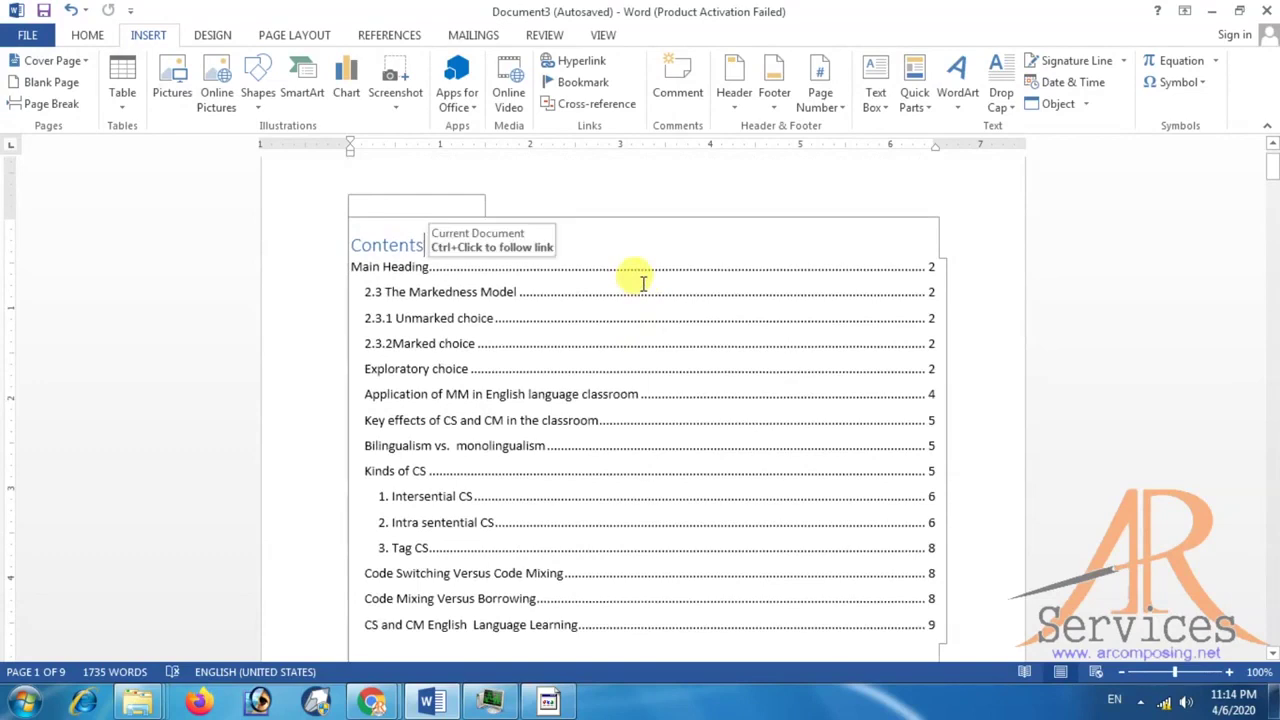
{"action": "scroll", "coordinate": [628, 283], "scroll_direction": "down", "scroll_amount": 4}
{"action": "scroll", "coordinate": [607, 279], "scroll_direction": "down", "scroll_amount": 3}
{"action": "scroll", "coordinate": [609, 283], "scroll_direction": "down", "scroll_amount": 2}
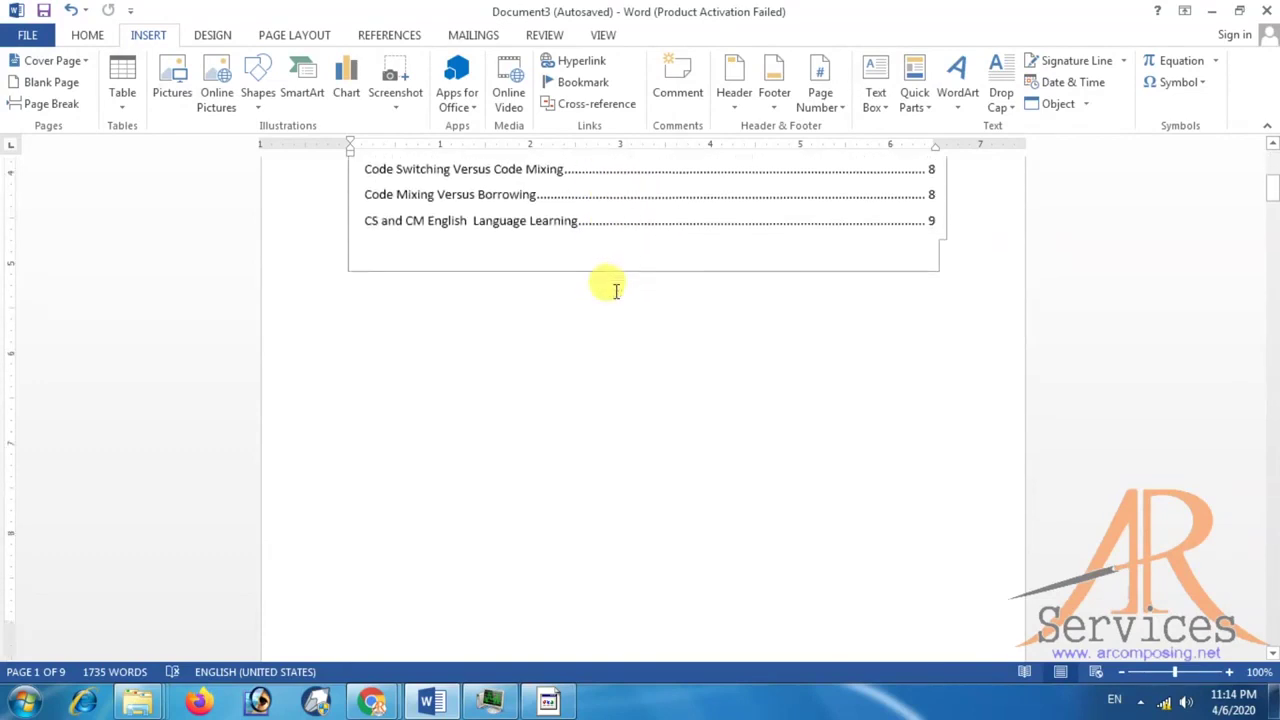
{"action": "scroll", "coordinate": [615, 290], "scroll_direction": "up", "scroll_amount": 3}
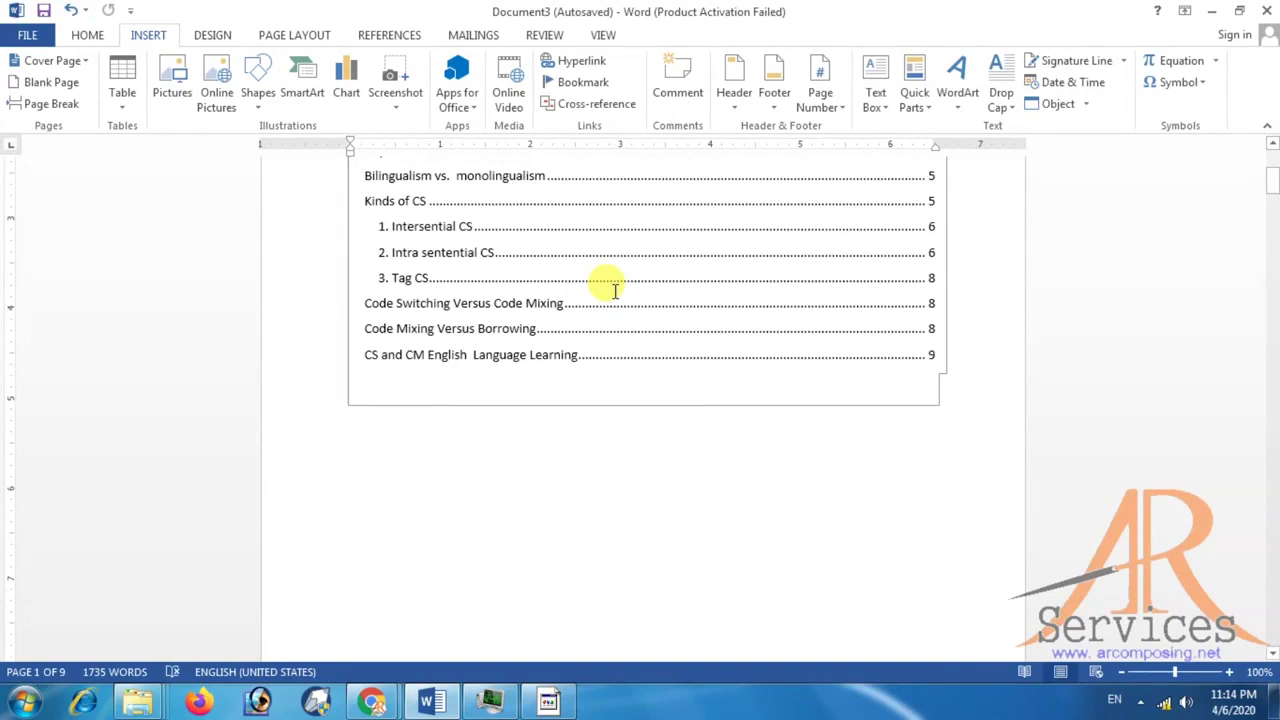
{"action": "scroll", "coordinate": [612, 268], "scroll_direction": "up", "scroll_amount": 2}
{"action": "scroll", "coordinate": [600, 264], "scroll_direction": "up", "scroll_amount": 3}
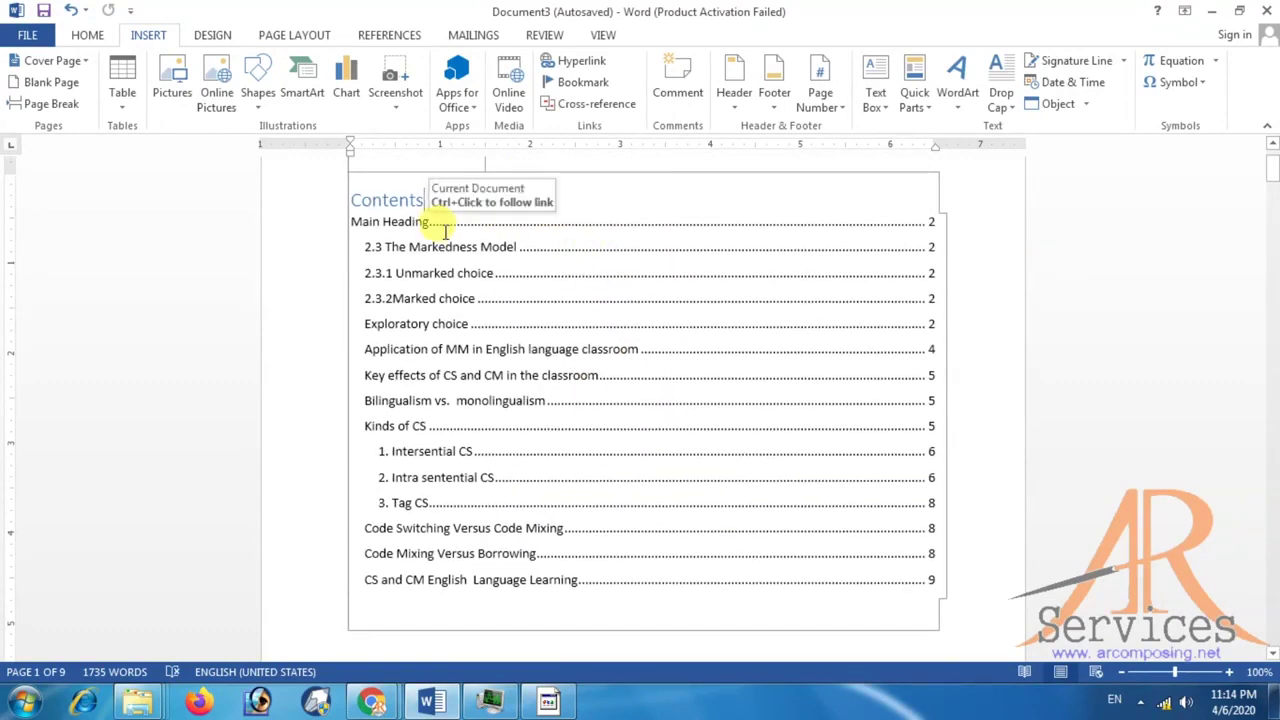
{"action": "scroll", "coordinate": [445, 225], "scroll_direction": "down", "scroll_amount": 2}
{"action": "scroll", "coordinate": [443, 214], "scroll_direction": "down", "scroll_amount": 1}
{"action": "scroll", "coordinate": [449, 243], "scroll_direction": "up", "scroll_amount": 5}
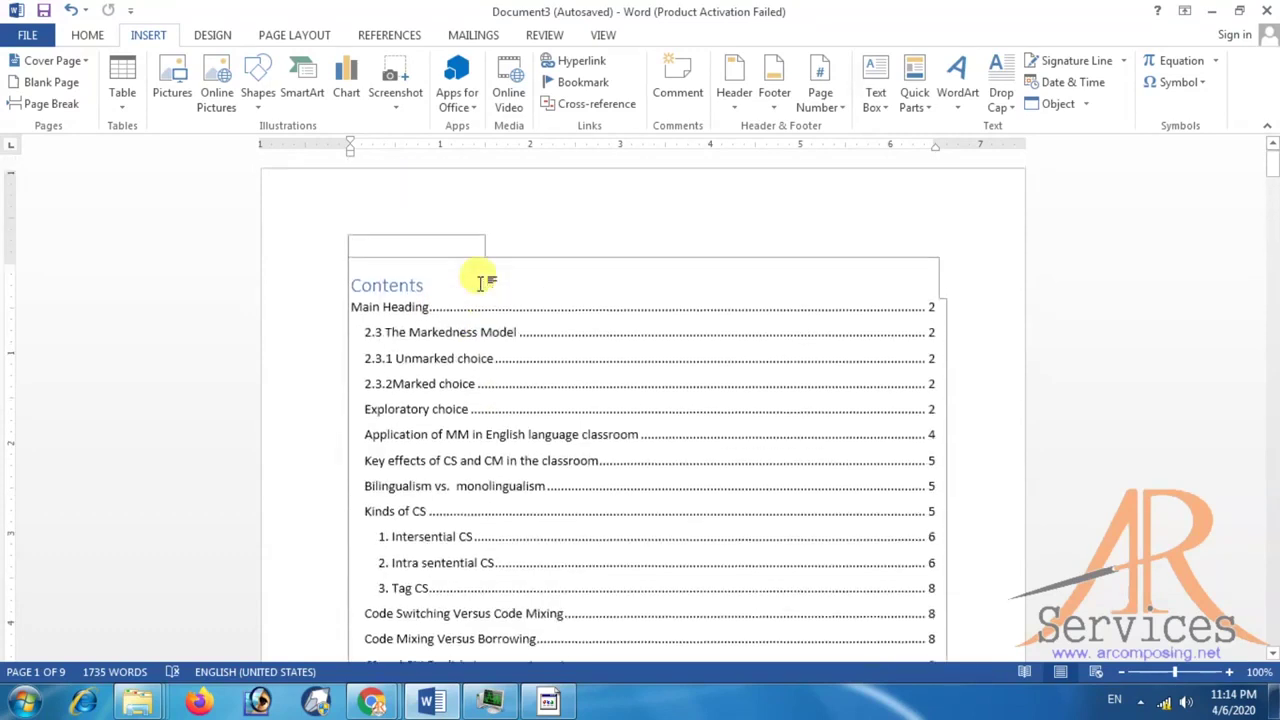
{"action": "scroll", "coordinate": [630, 350], "scroll_direction": "down", "scroll_amount": 1}
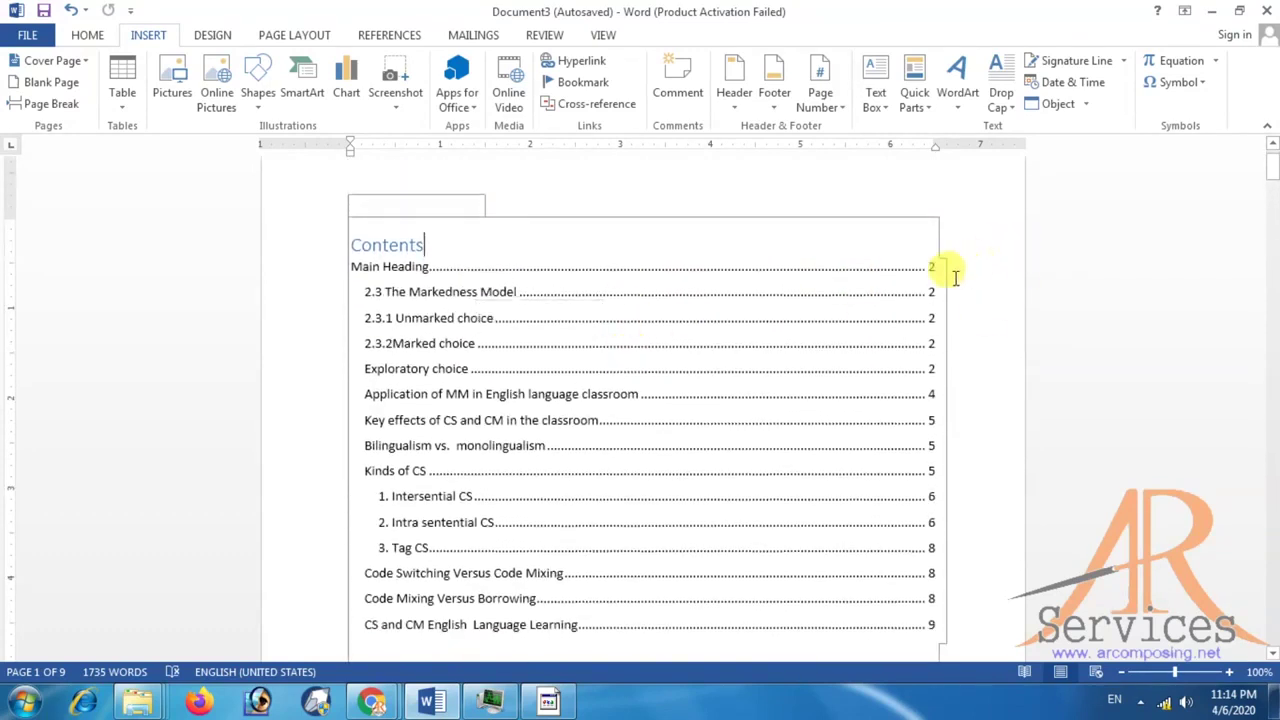
{"action": "scroll", "coordinate": [437, 224], "scroll_direction": "down", "scroll_amount": 2}
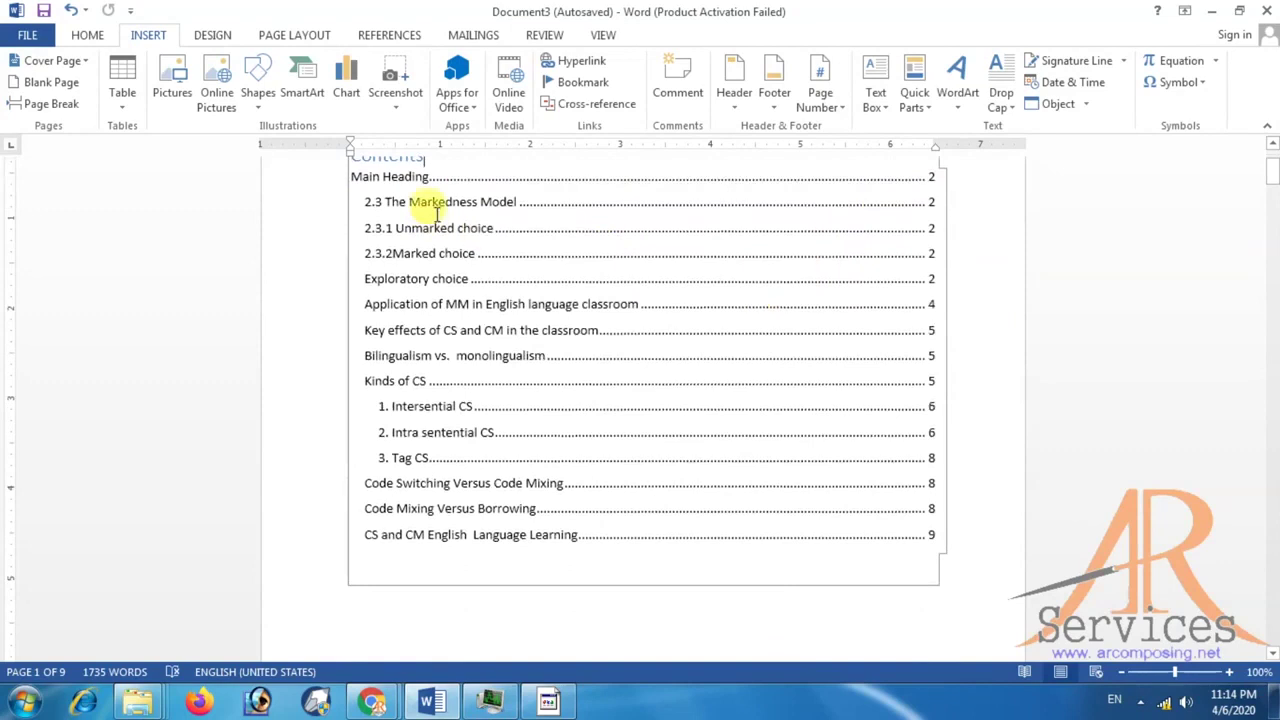
{"action": "scroll", "coordinate": [846, 243], "scroll_direction": "down", "scroll_amount": 5}
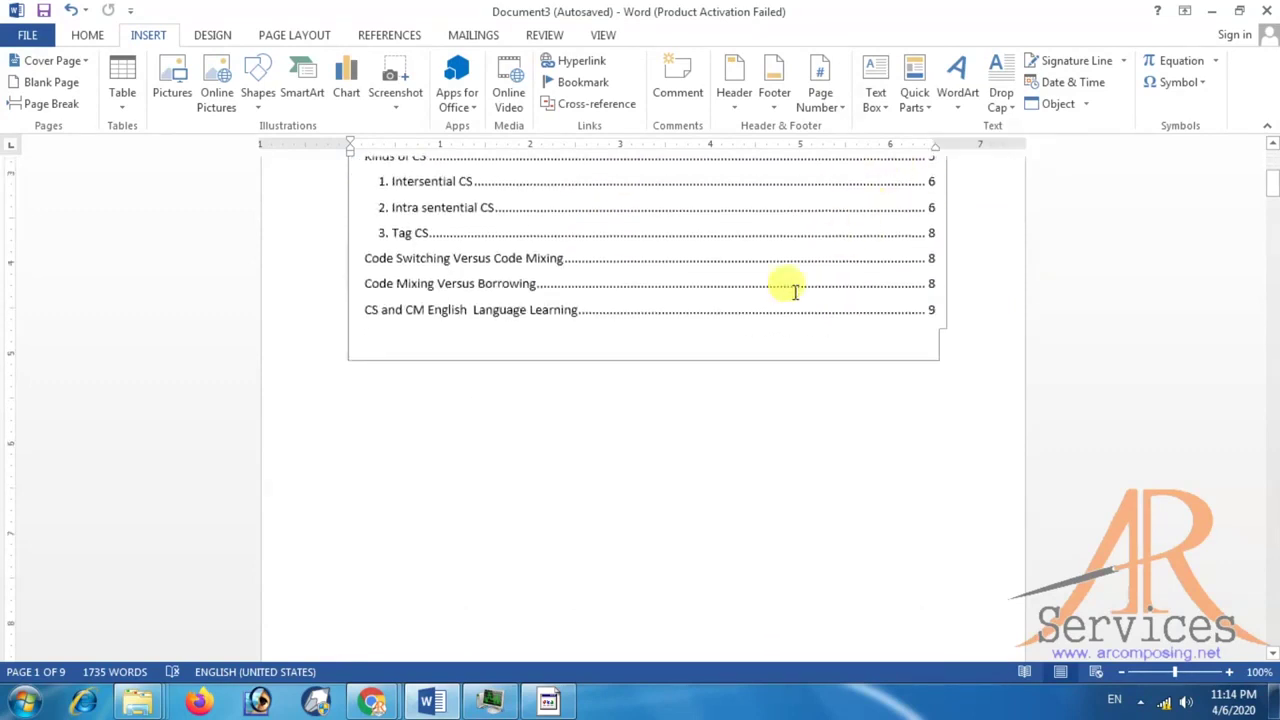
{"action": "scroll", "coordinate": [705, 385], "scroll_direction": "down", "scroll_amount": 3}
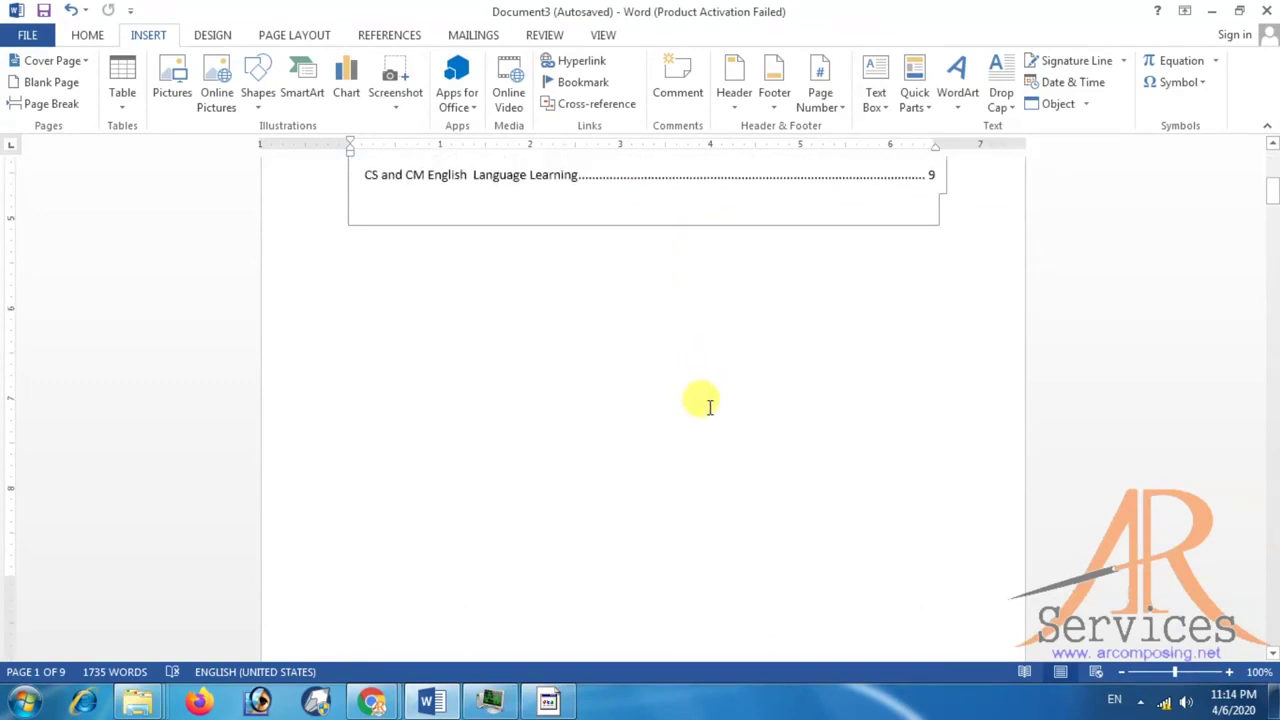
{"action": "scroll", "coordinate": [709, 406], "scroll_direction": "up", "scroll_amount": 6}
{"action": "scroll", "coordinate": [709, 406], "scroll_direction": "up", "scroll_amount": 6}
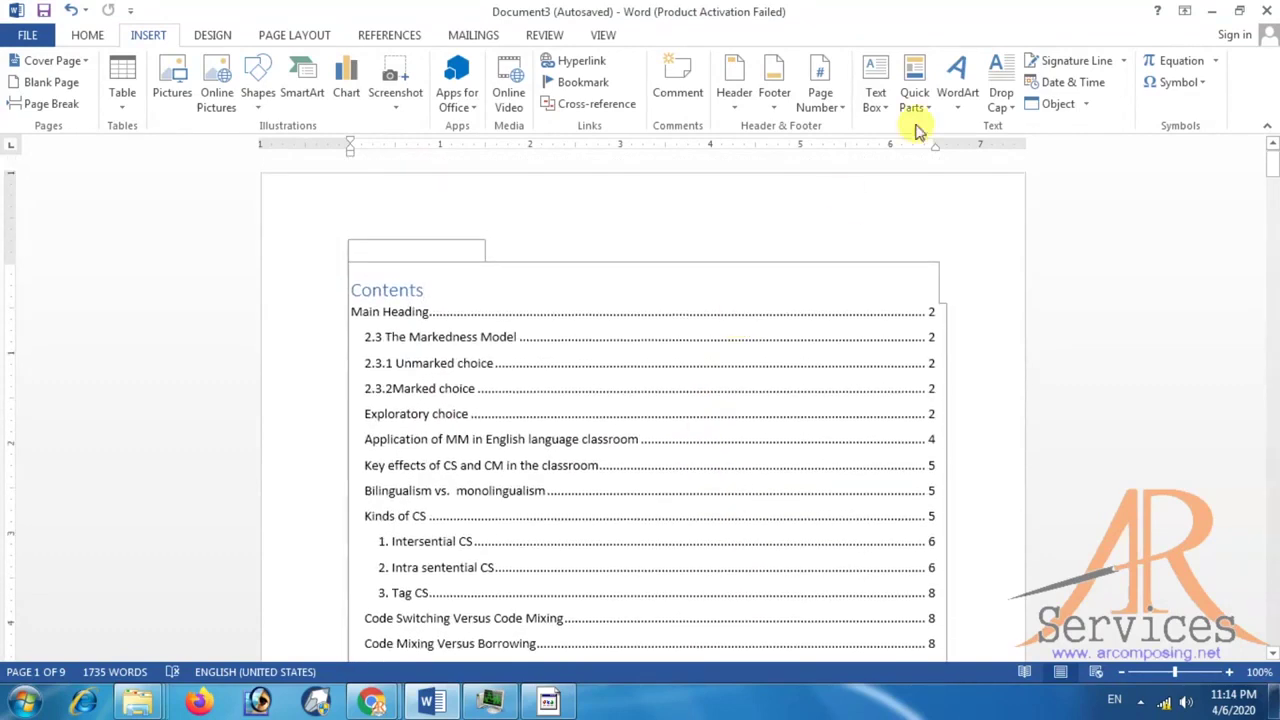
{"action": "scroll", "coordinate": [934, 269], "scroll_direction": "down", "scroll_amount": 1}
{"action": "scroll", "coordinate": [894, 289], "scroll_direction": "down", "scroll_amount": 7}
{"action": "scroll", "coordinate": [846, 290], "scroll_direction": "down", "scroll_amount": 2}
{"action": "scroll", "coordinate": [700, 340], "scroll_direction": "down", "scroll_amount": 8}
{"action": "scroll", "coordinate": [595, 354], "scroll_direction": "down", "scroll_amount": 4}
{"action": "scroll", "coordinate": [540, 340], "scroll_direction": "down", "scroll_amount": 2}
Delete the blank line above Main Heading and start it on a new page with Ctrl+Enter.
{"action": "left_click", "coordinate": [477, 328]}
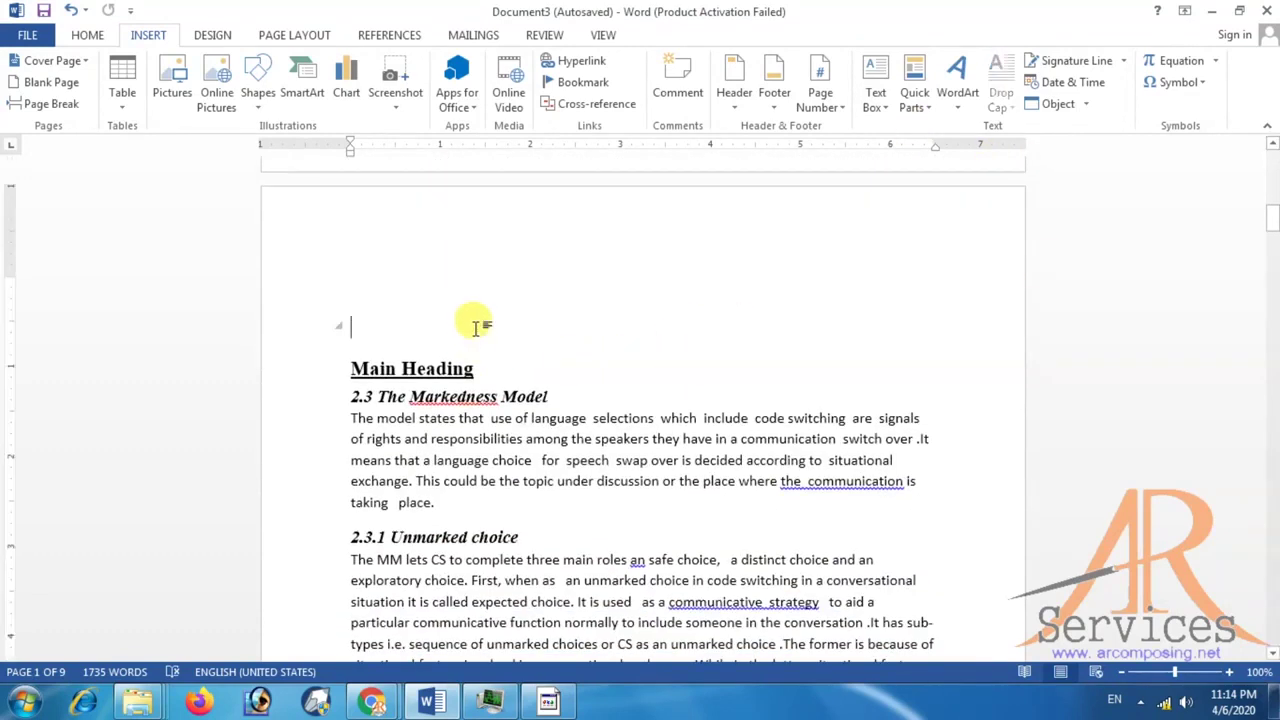
{"action": "key", "text": "Delete"}
{"action": "key", "text": "ctrl+Return"}
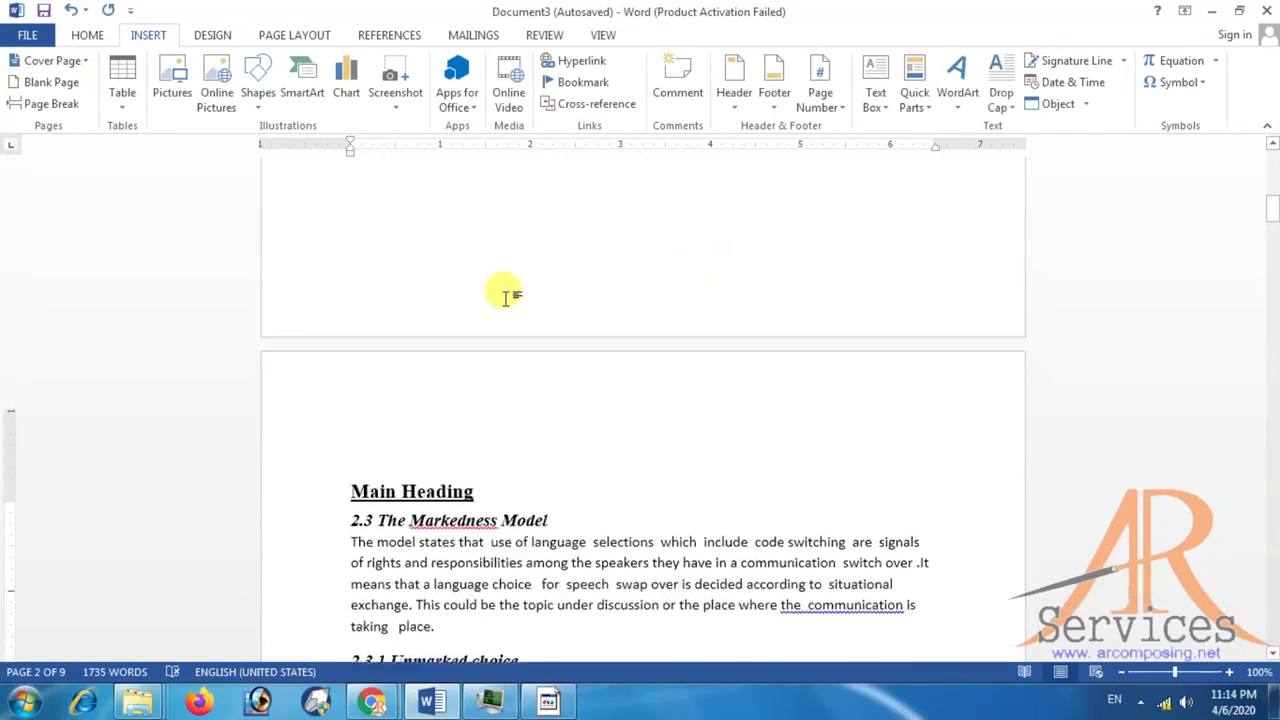
{"action": "scroll", "coordinate": [517, 279], "scroll_direction": "up", "scroll_amount": 4}
{"action": "scroll", "coordinate": [586, 277], "scroll_direction": "up", "scroll_amount": 3}
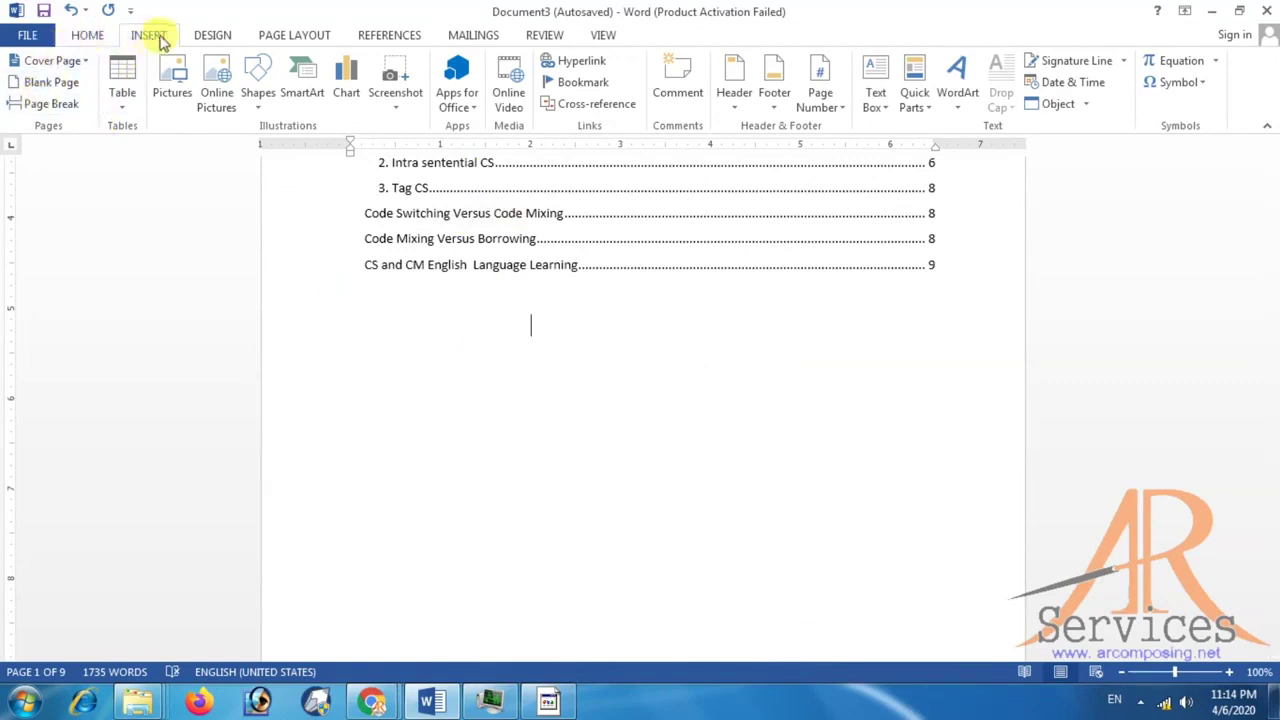
Insert a Next Page section break after the contents page.
{"action": "left_click", "coordinate": [310, 42]}
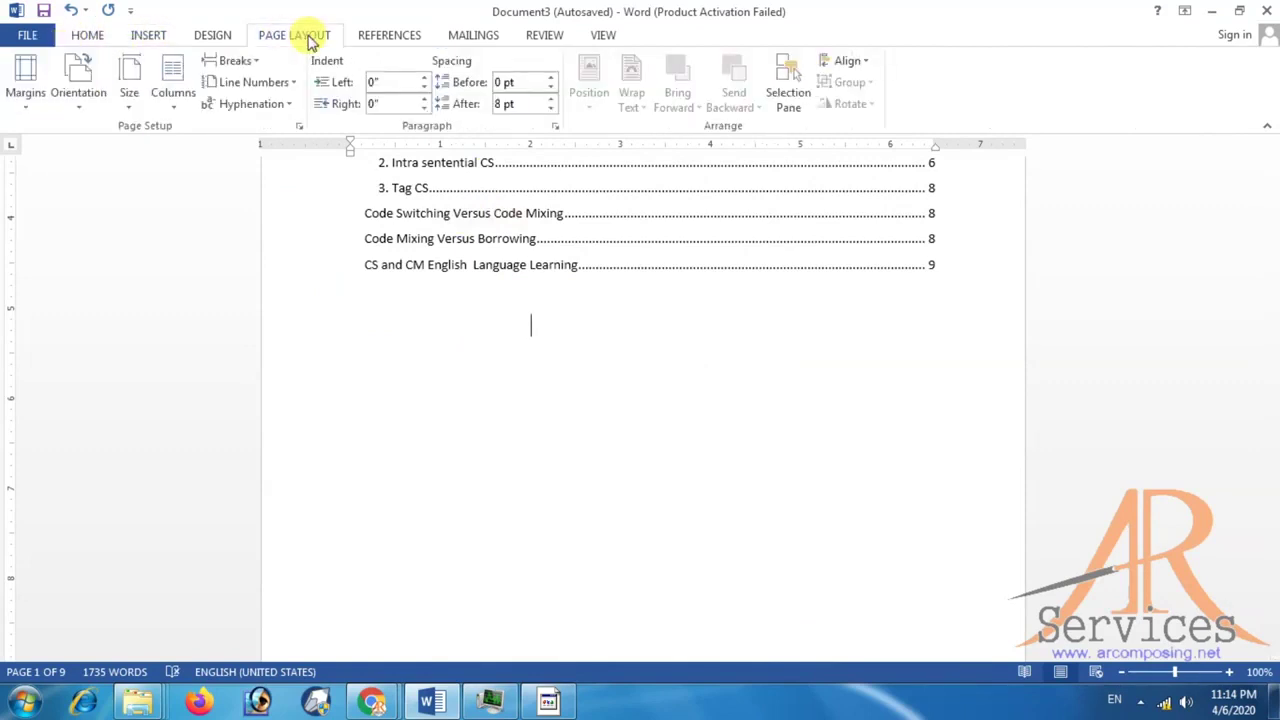
{"action": "left_click", "coordinate": [241, 61]}
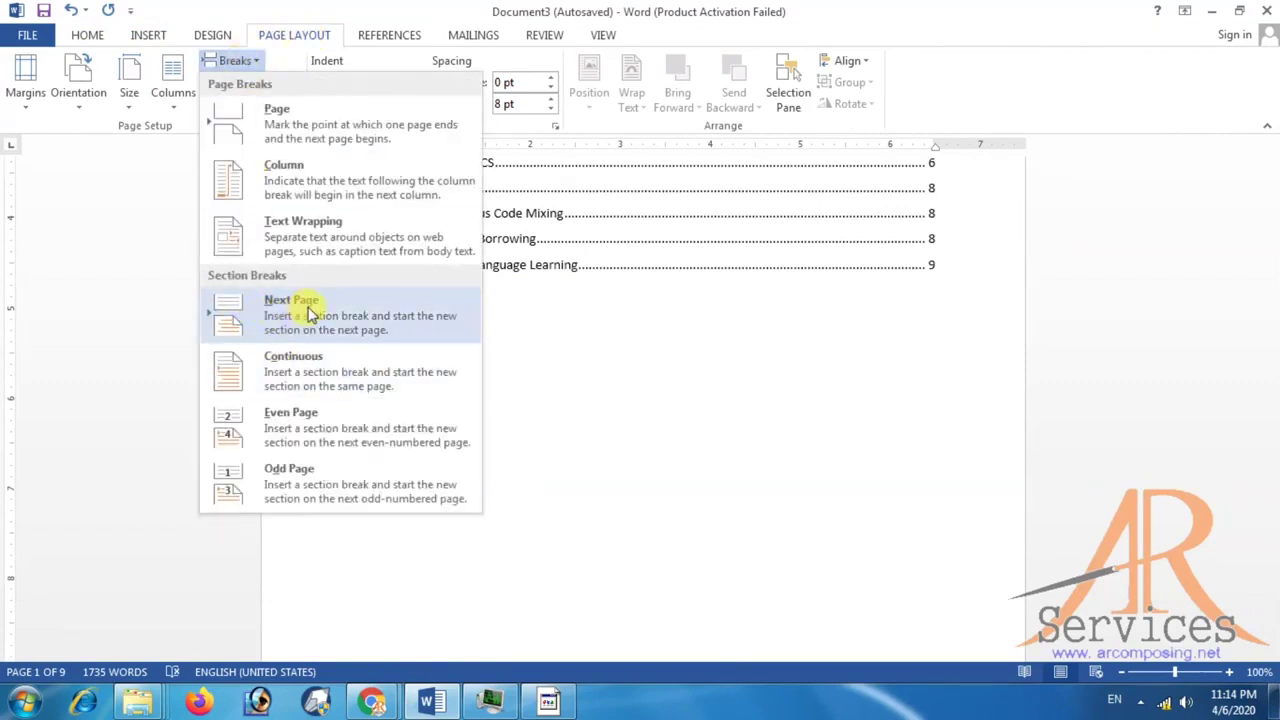
{"action": "left_click", "coordinate": [309, 315]}
{"action": "scroll", "coordinate": [483, 325], "scroll_direction": "up", "scroll_amount": 3}
{"action": "scroll", "coordinate": [483, 325], "scroll_direction": "up", "scroll_amount": 5}
{"action": "scroll", "coordinate": [466, 317], "scroll_direction": "up", "scroll_amount": 3}
{"action": "scroll", "coordinate": [543, 323], "scroll_direction": "up", "scroll_amount": 5}
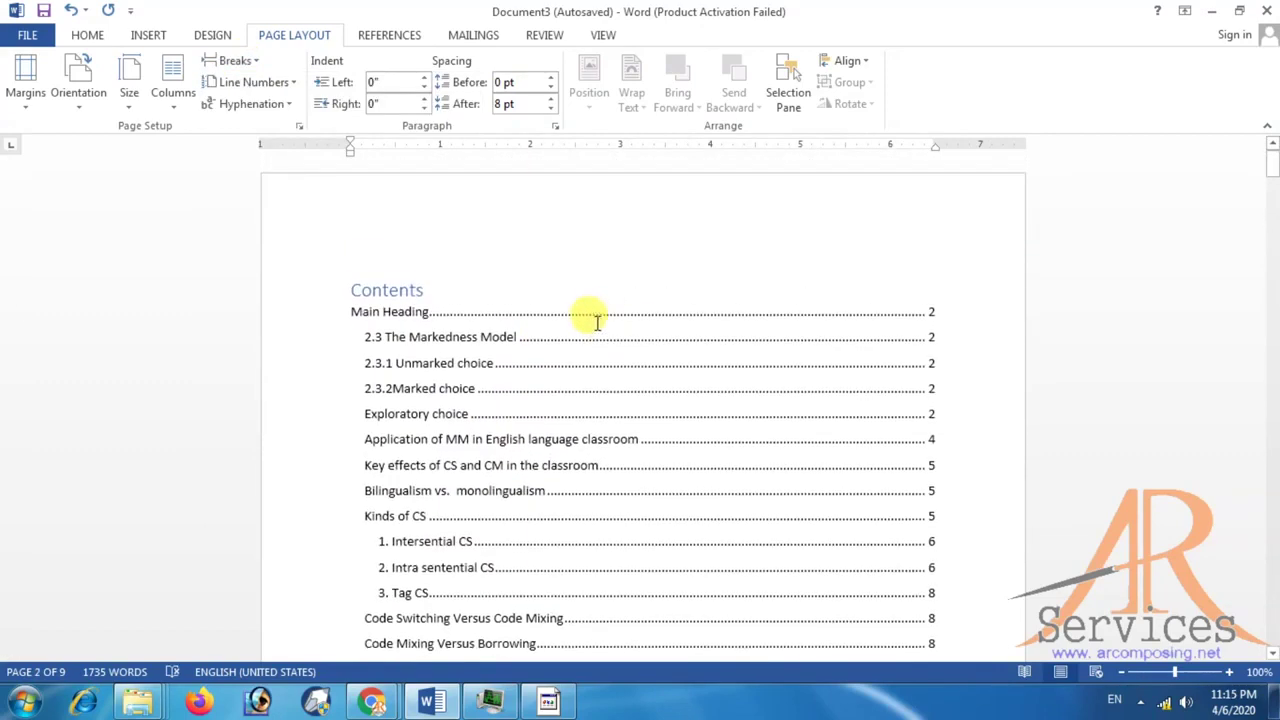
Add Plain Number 2 page numbers at the bottom of the pages and close the footer.
{"action": "left_click", "coordinate": [430, 212]}
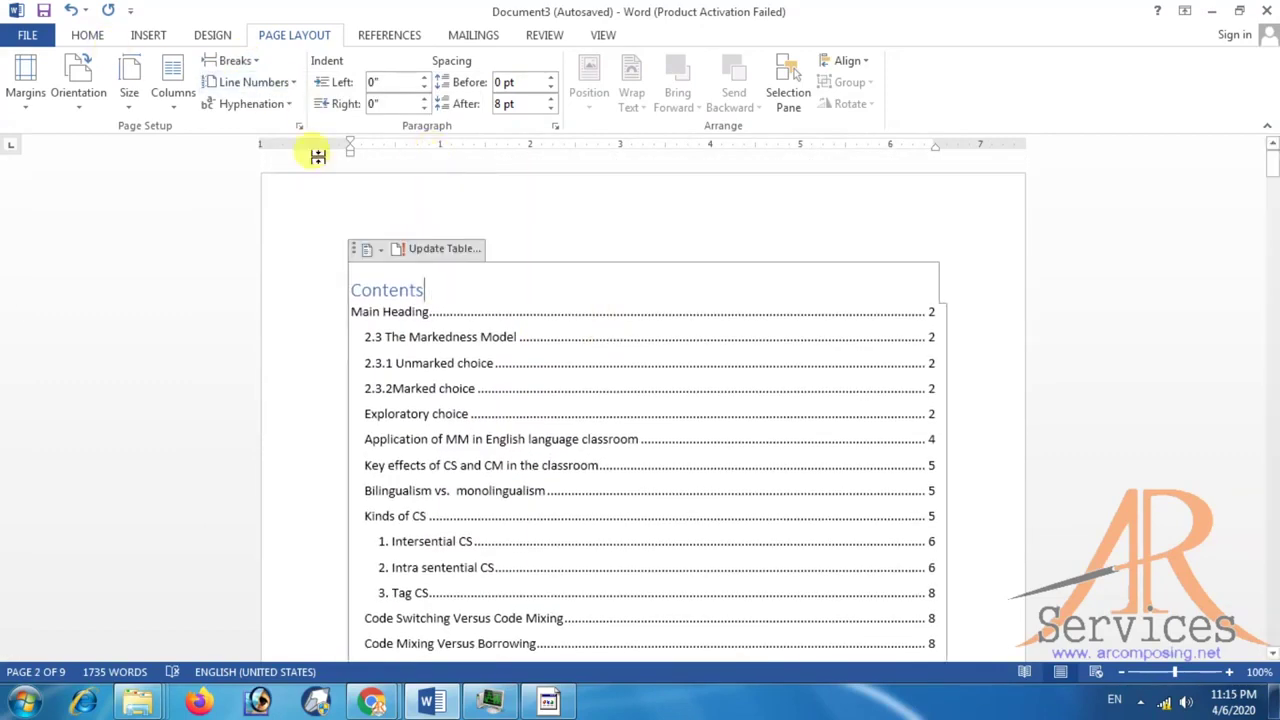
{"action": "left_click", "coordinate": [213, 36]}
{"action": "left_click", "coordinate": [148, 36]}
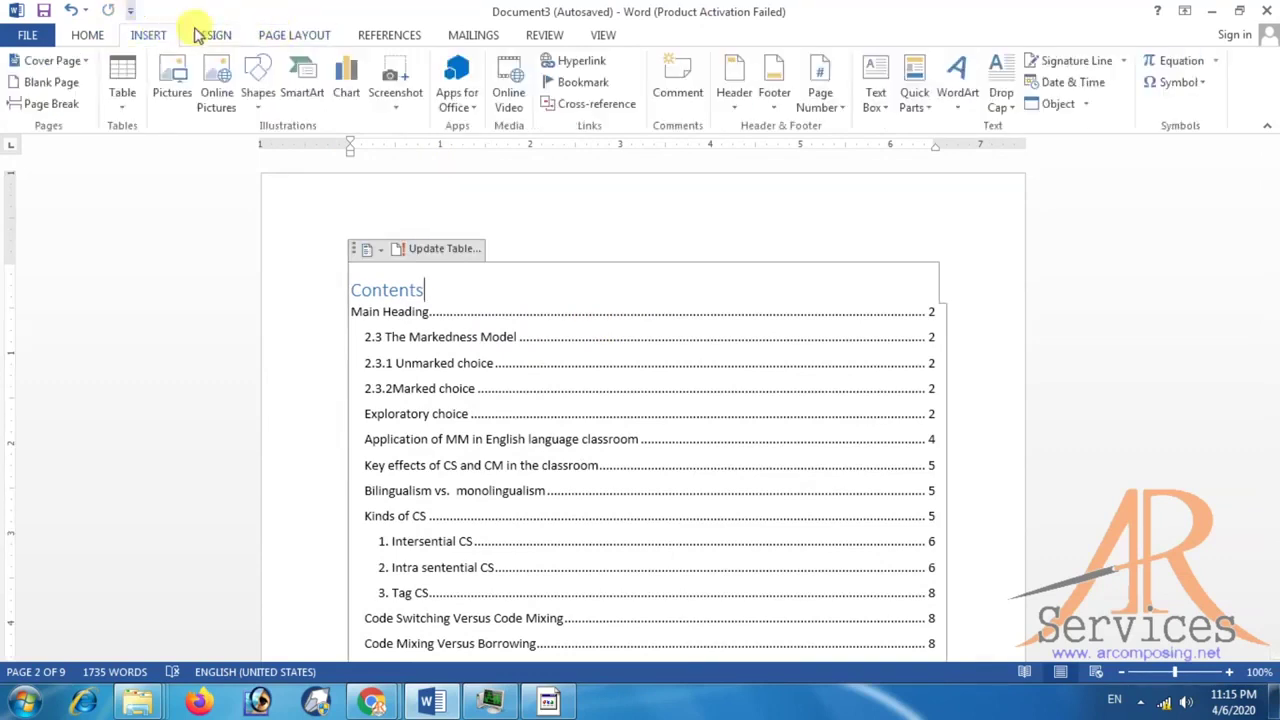
{"action": "left_click", "coordinate": [822, 88]}
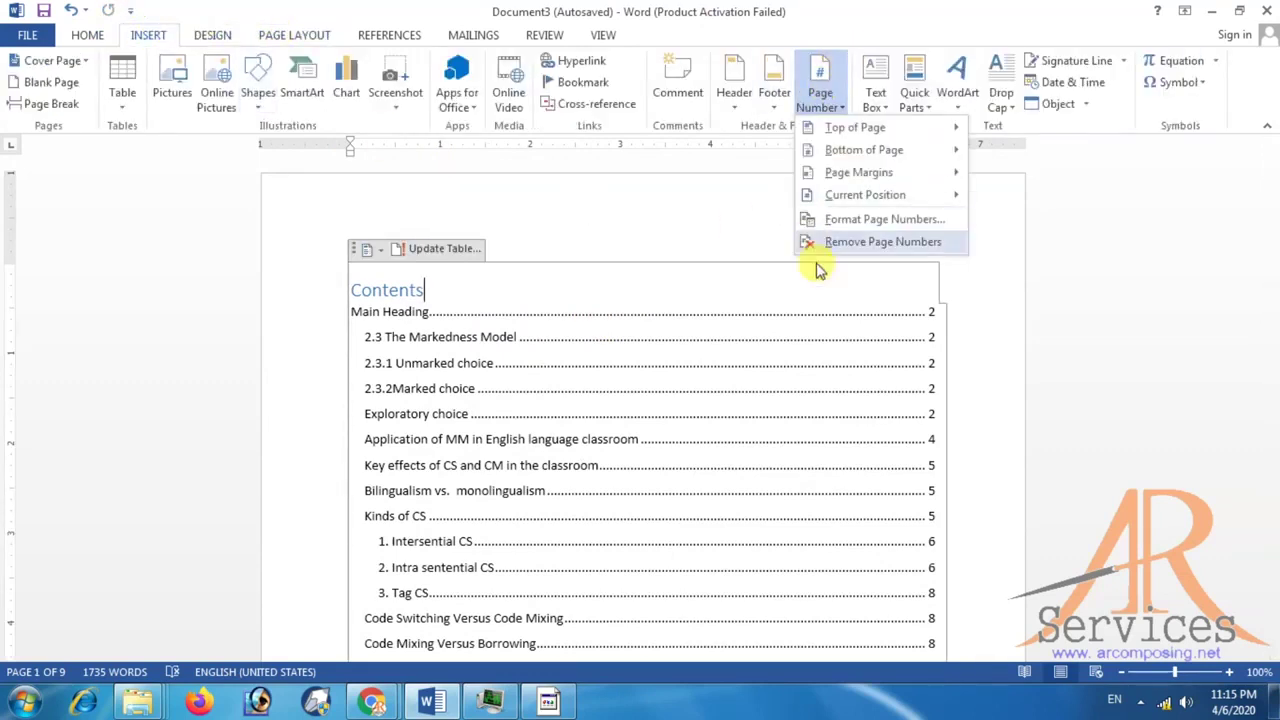
{"action": "mouse_move", "coordinate": [840, 150]}
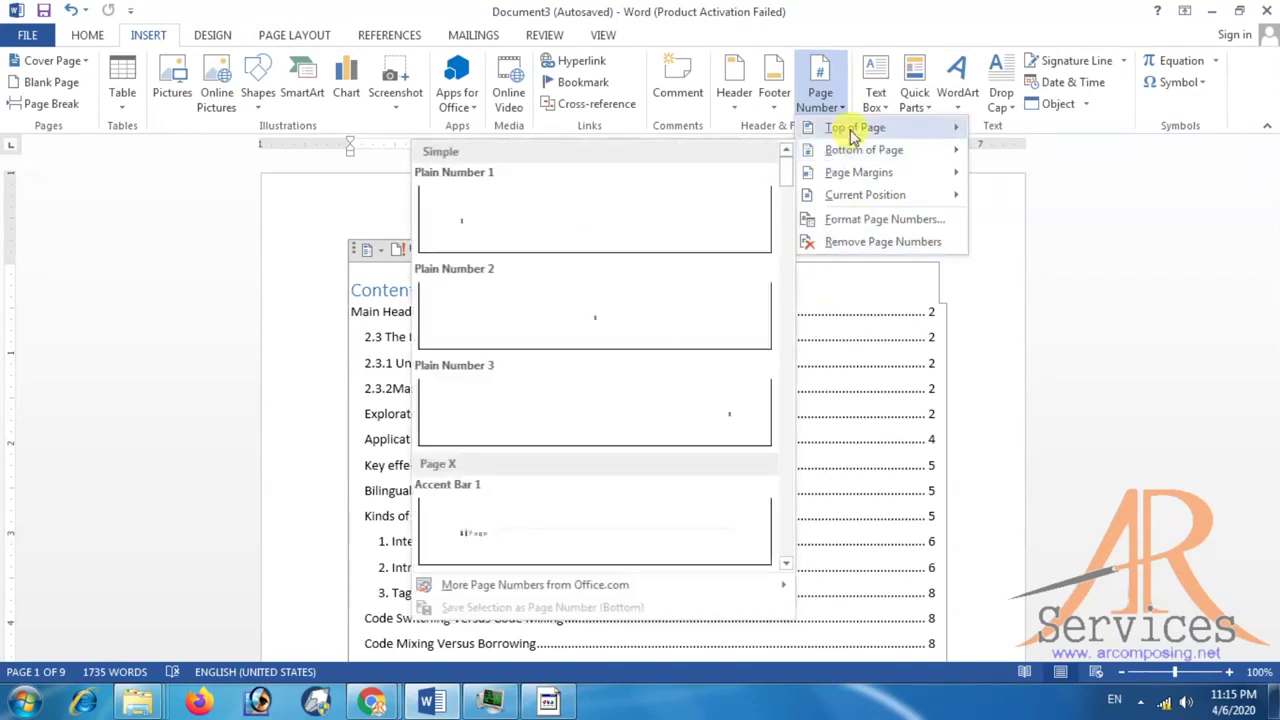
{"action": "left_click", "coordinate": [650, 320]}
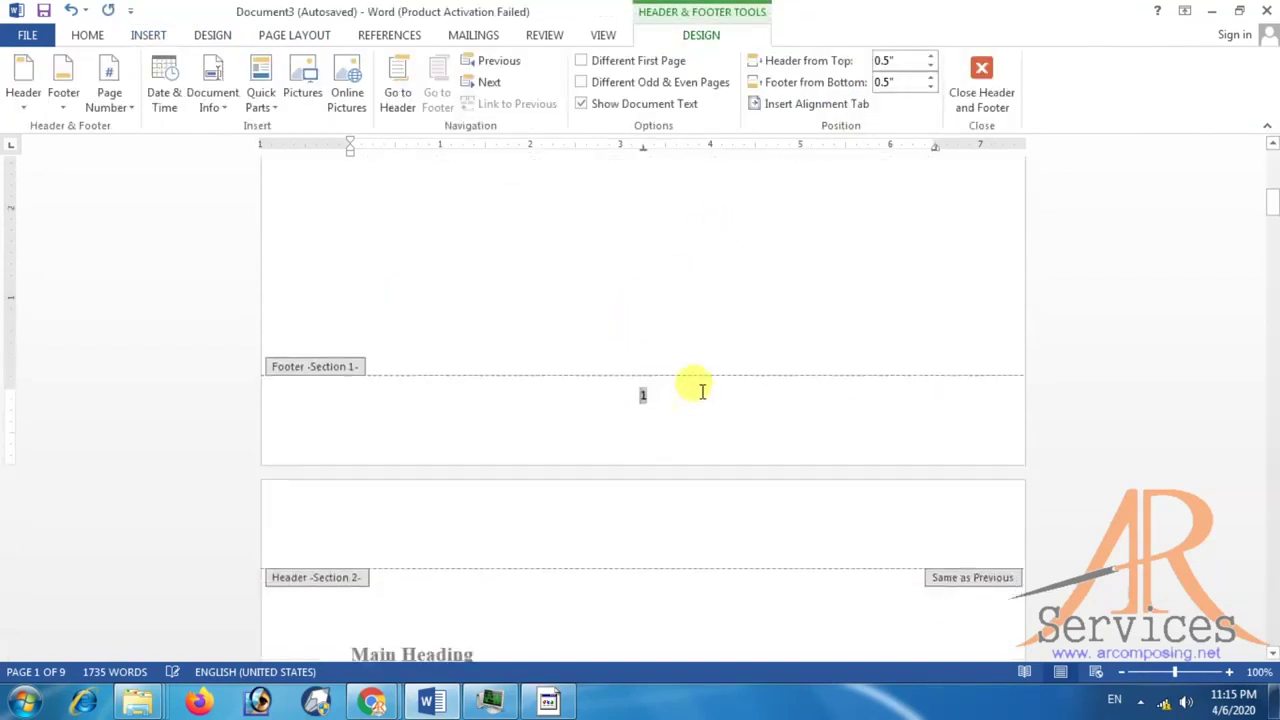
{"action": "double_click", "coordinate": [703, 360]}
Scroll through the pages to check the numbering, ending on the contents page.
{"action": "scroll", "coordinate": [683, 374], "scroll_direction": "down", "scroll_amount": 5}
{"action": "scroll", "coordinate": [683, 374], "scroll_direction": "down", "scroll_amount": 3}
{"action": "scroll", "coordinate": [680, 385], "scroll_direction": "down", "scroll_amount": 10}
{"action": "scroll", "coordinate": [680, 385], "scroll_direction": "down", "scroll_amount": 5}
{"action": "scroll", "coordinate": [678, 376], "scroll_direction": "up", "scroll_amount": 5}
{"action": "scroll", "coordinate": [678, 376], "scroll_direction": "down", "scroll_amount": 5}
{"action": "scroll", "coordinate": [679, 380], "scroll_direction": "up", "scroll_amount": 7}
{"action": "scroll", "coordinate": [679, 380], "scroll_direction": "down", "scroll_amount": 7}
{"action": "scroll", "coordinate": [679, 380], "scroll_direction": "up", "scroll_amount": 7}
{"action": "left_click", "coordinate": [672, 371]}
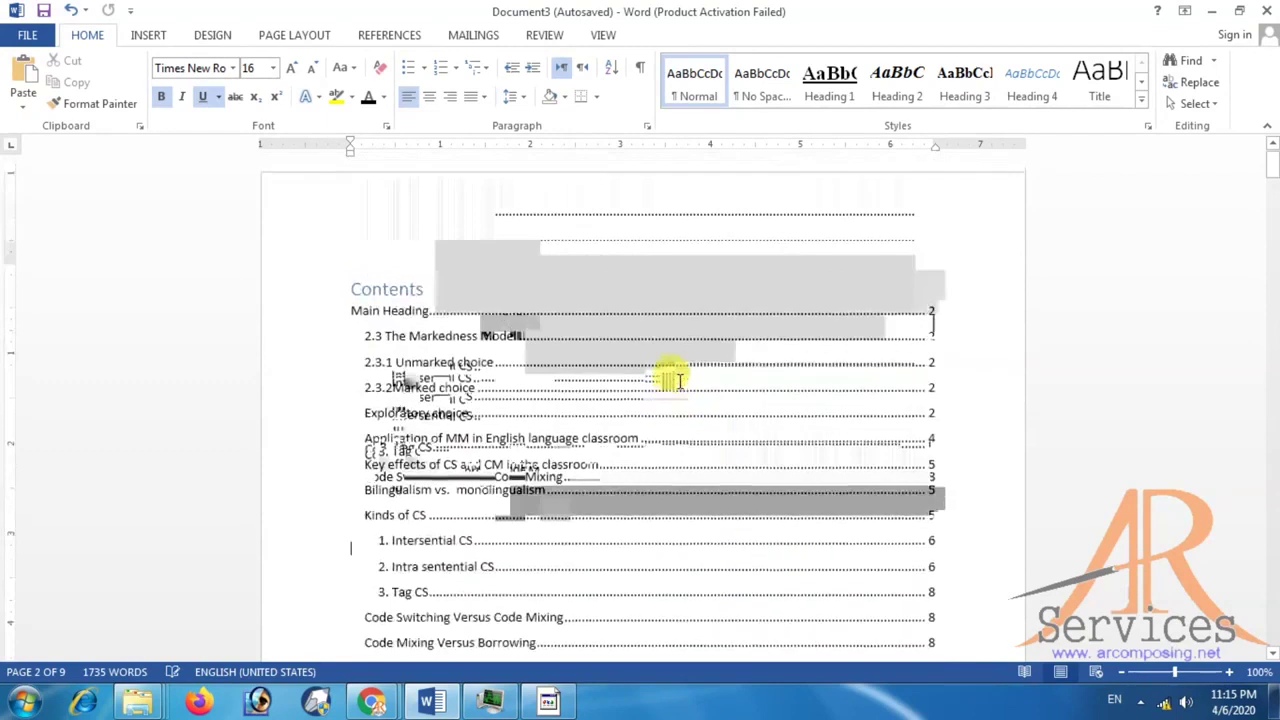
Look through the Layout and Design ribbon options for page settings.
{"action": "scroll", "coordinate": [471, 251], "scroll_direction": "down", "scroll_amount": 2}
{"action": "scroll", "coordinate": [441, 162], "scroll_direction": "up", "scroll_amount": 2}
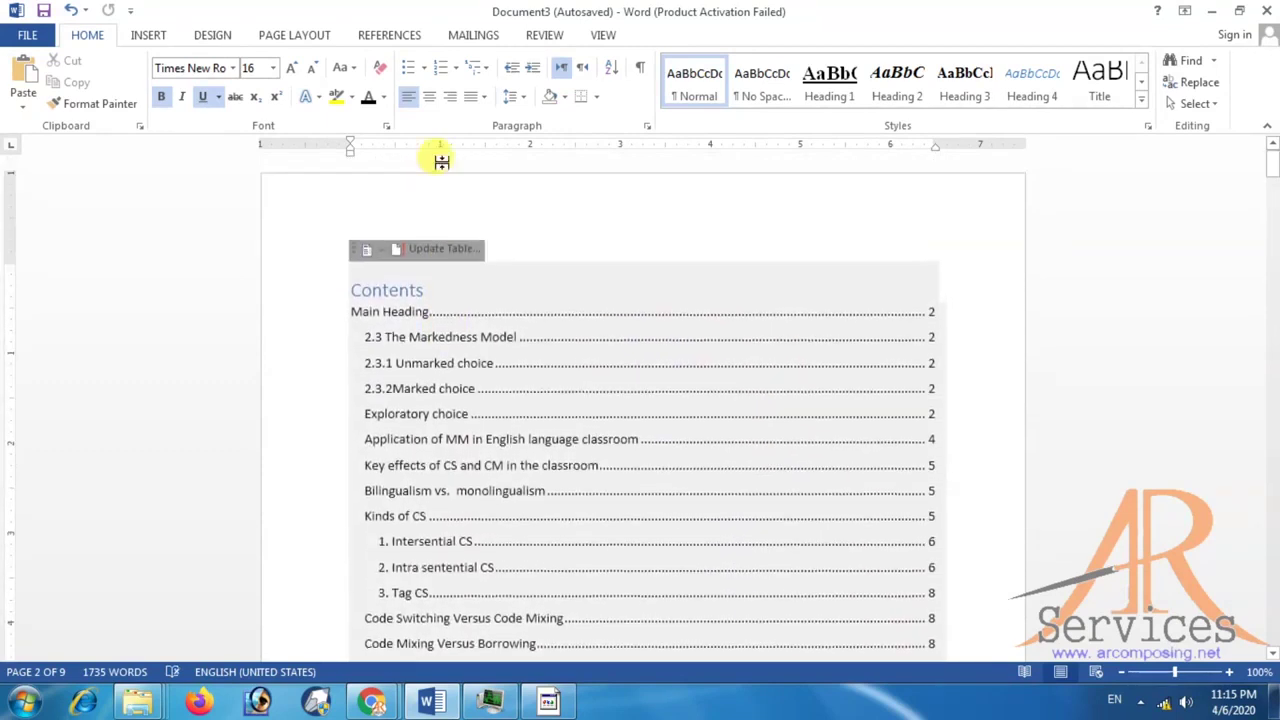
{"action": "left_click", "coordinate": [292, 33]}
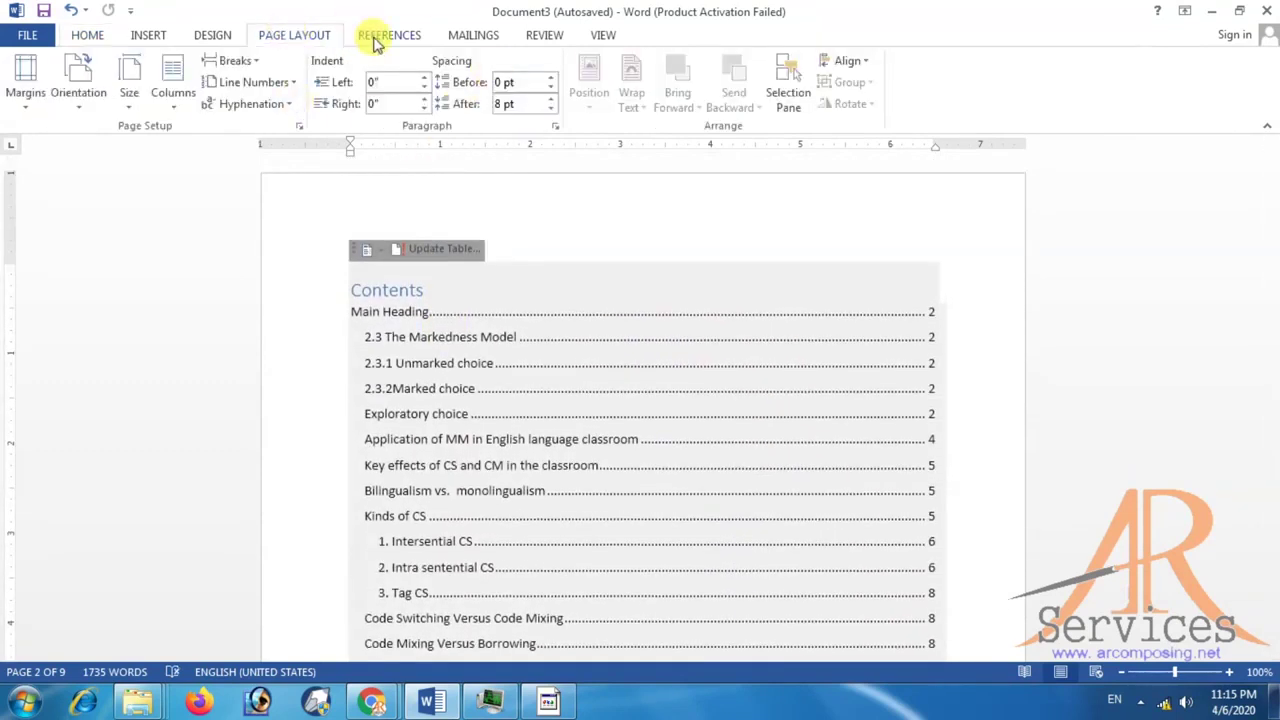
{"action": "left_click", "coordinate": [224, 38]}
{"action": "left_click", "coordinate": [276, 35]}
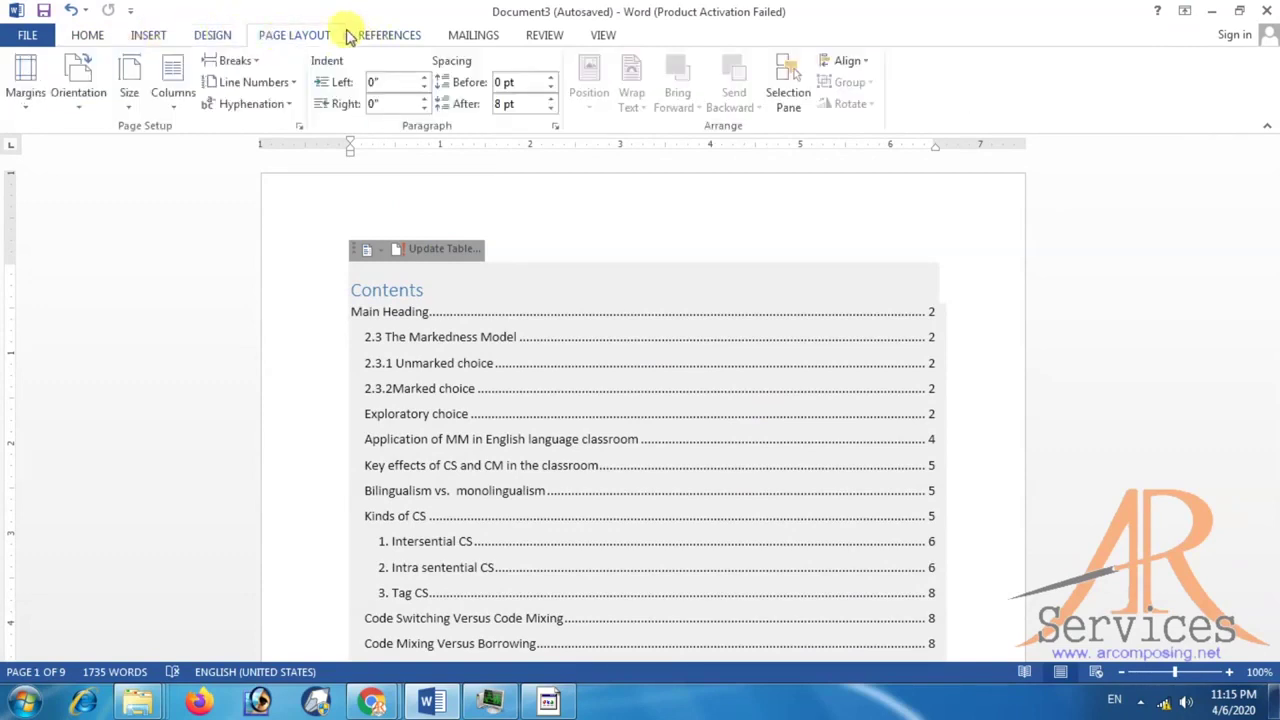
{"action": "left_click", "coordinate": [218, 35]}
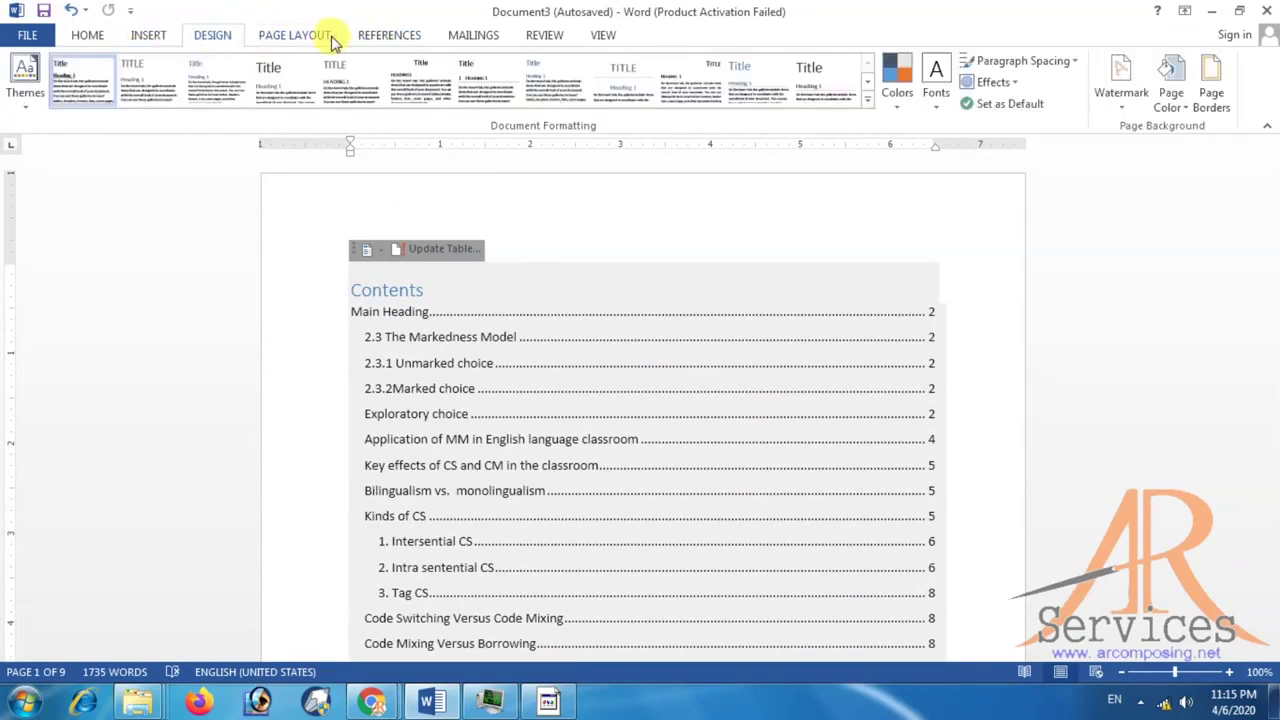
{"action": "left_click", "coordinate": [300, 35]}
Format the contents section's page numbers as Roman numerals (I, II, III).
{"action": "left_click", "coordinate": [158, 36]}
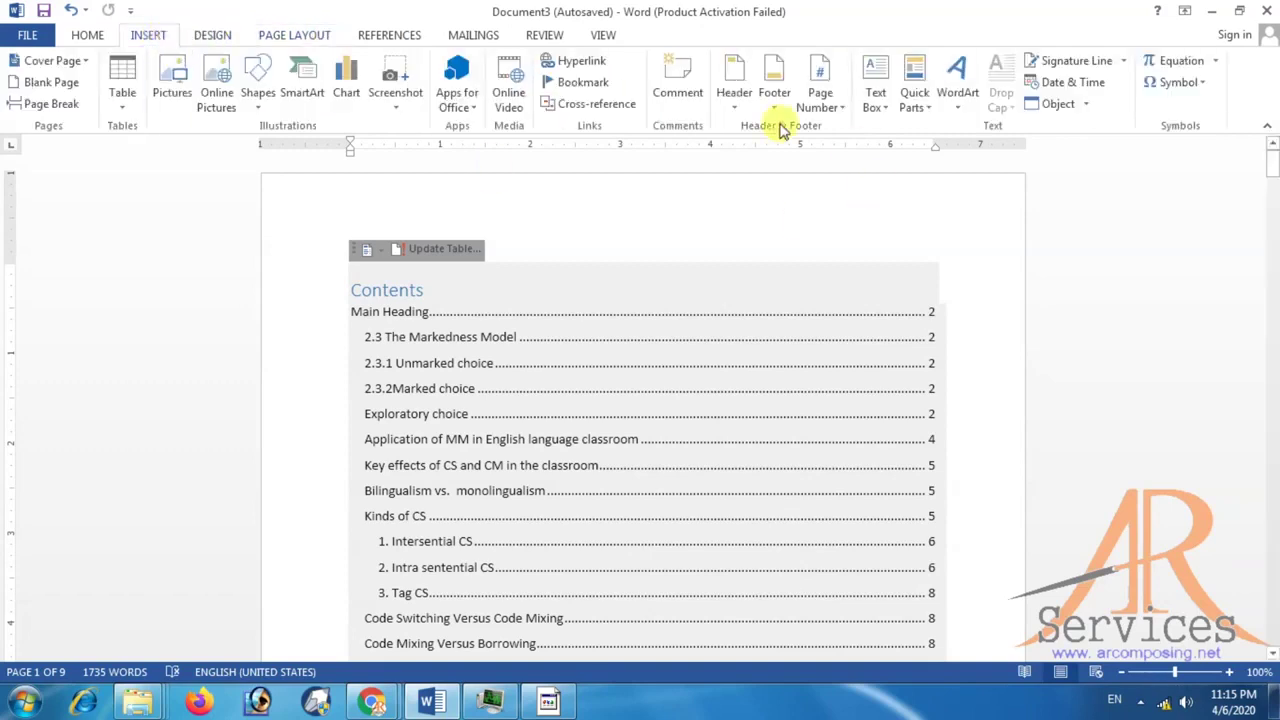
{"action": "left_click", "coordinate": [826, 108]}
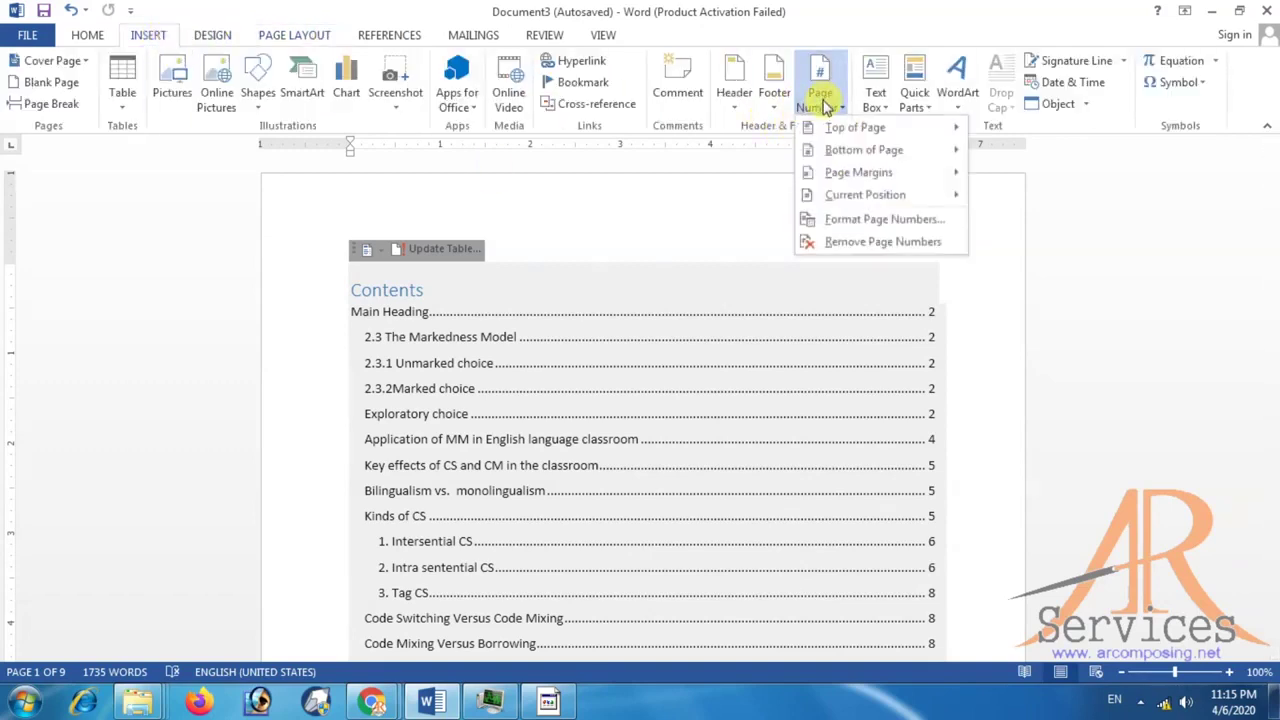
{"action": "left_click", "coordinate": [843, 222]}
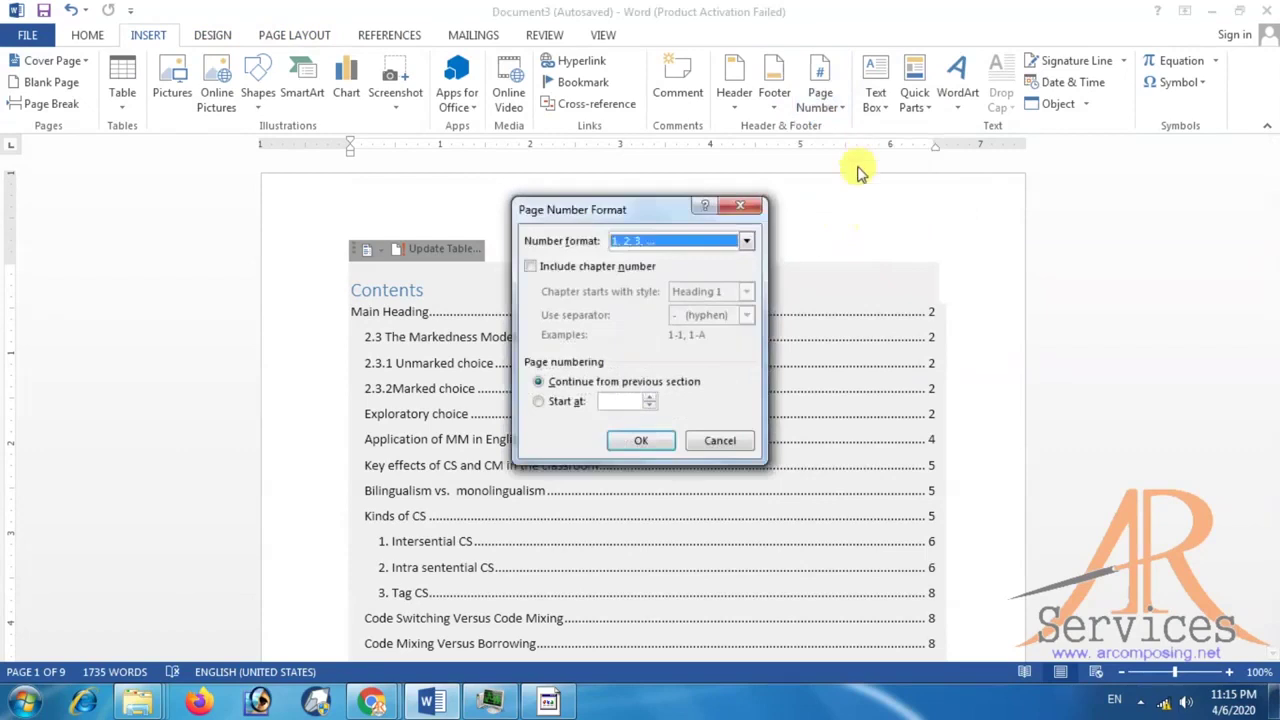
{"action": "left_click", "coordinate": [630, 240]}
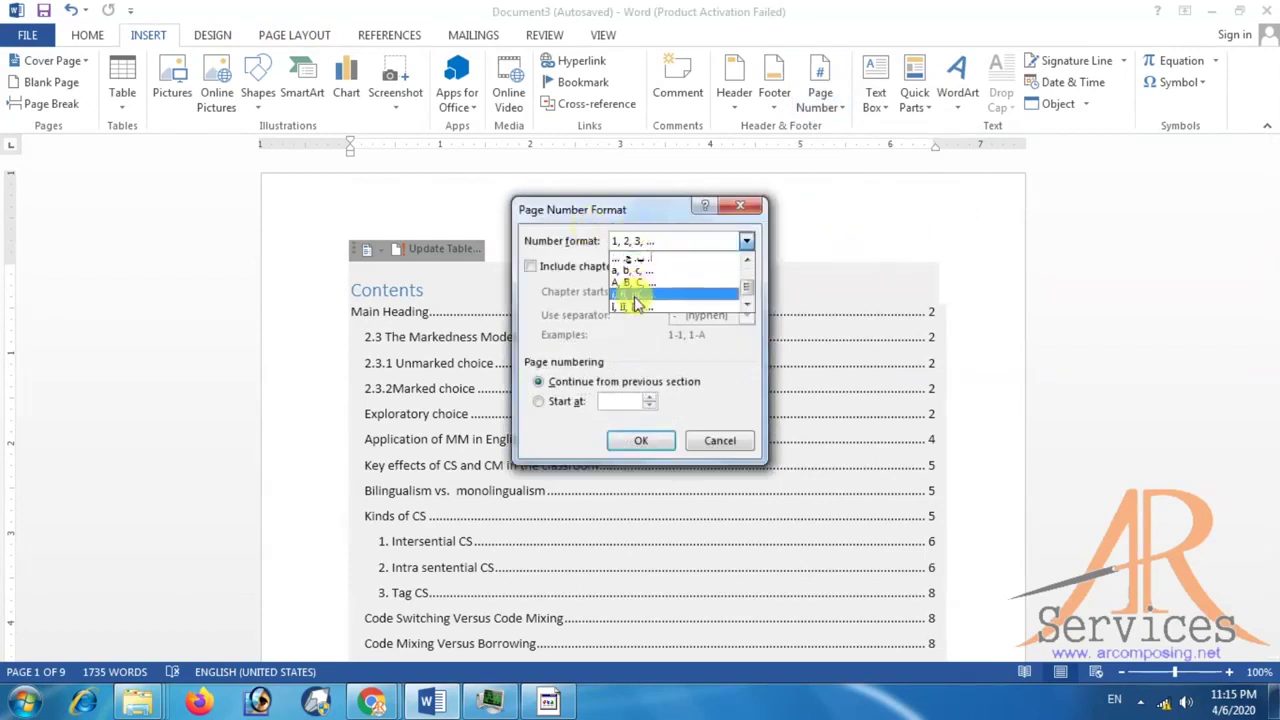
{"action": "left_click", "coordinate": [633, 298]}
{"action": "left_click", "coordinate": [635, 442]}
{"action": "scroll", "coordinate": [655, 422], "scroll_direction": "down", "scroll_amount": 10}
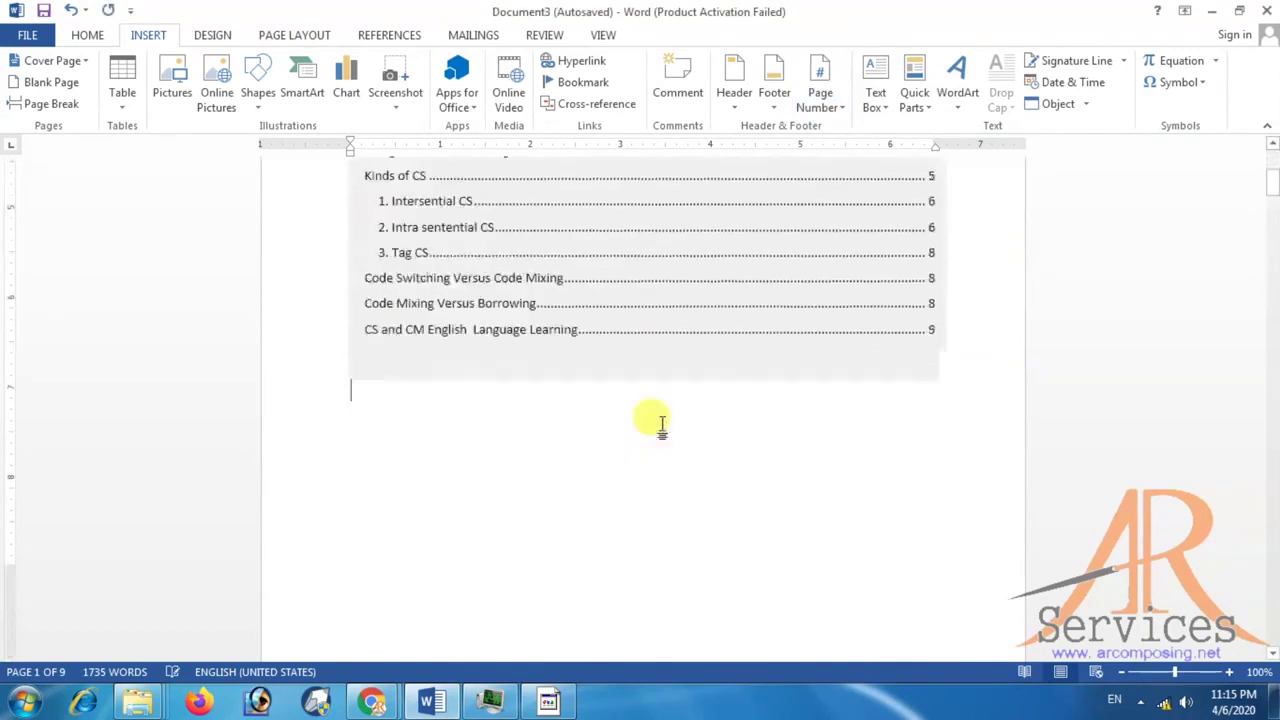
Scroll down to the body section and briefly check its footer.
{"action": "scroll", "coordinate": [652, 415], "scroll_direction": "down", "scroll_amount": 6}
{"action": "scroll", "coordinate": [648, 417], "scroll_direction": "down", "scroll_amount": 8}
{"action": "scroll", "coordinate": [654, 420], "scroll_direction": "down", "scroll_amount": 4}
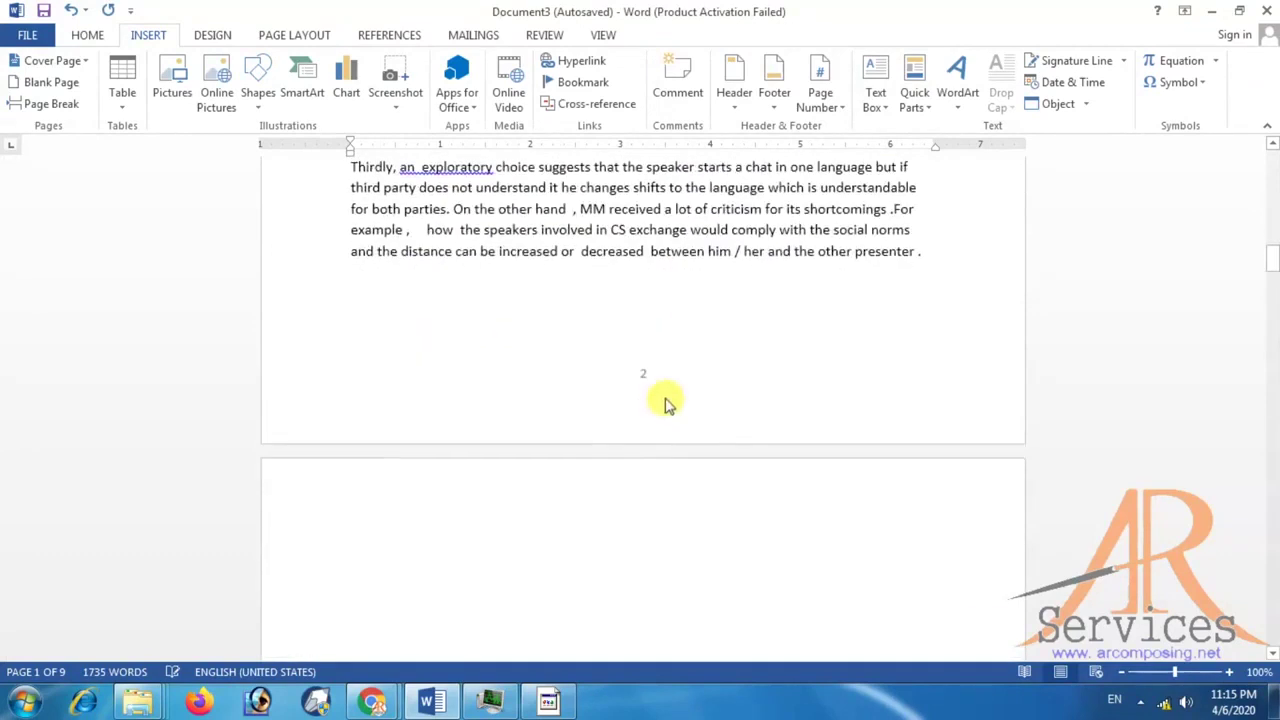
{"action": "double_click", "coordinate": [682, 376]}
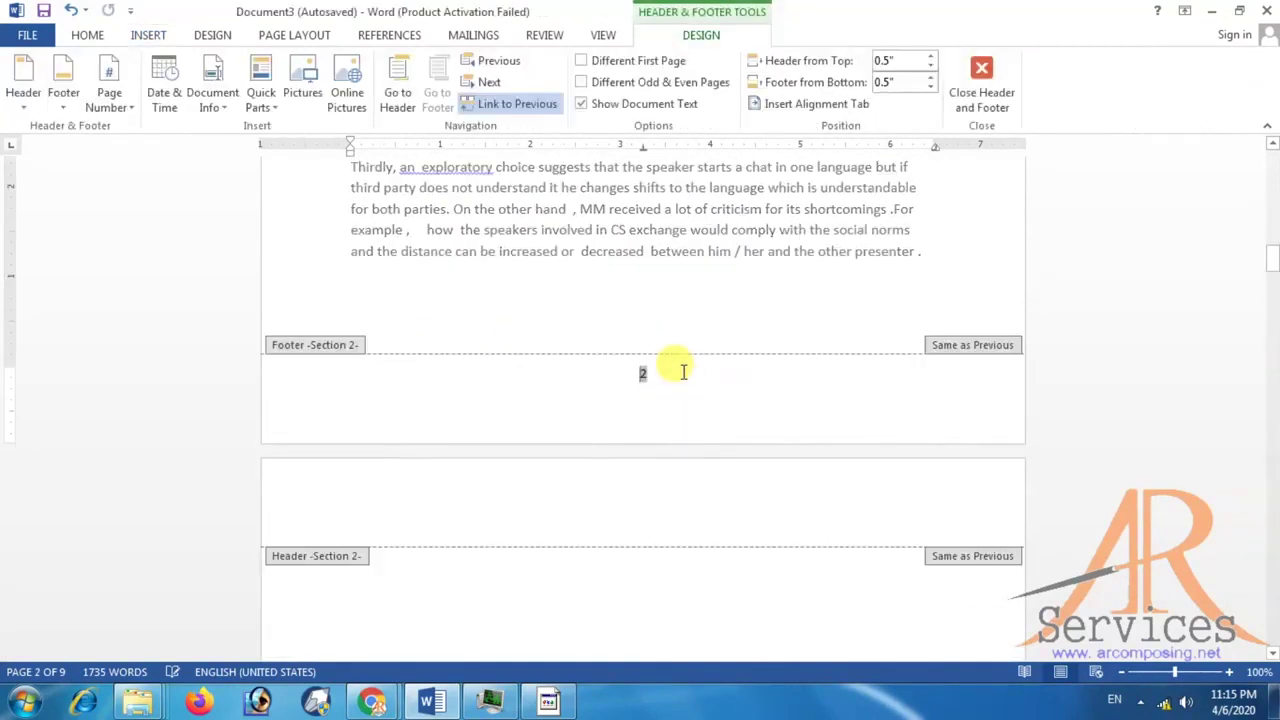
{"action": "double_click", "coordinate": [643, 313]}
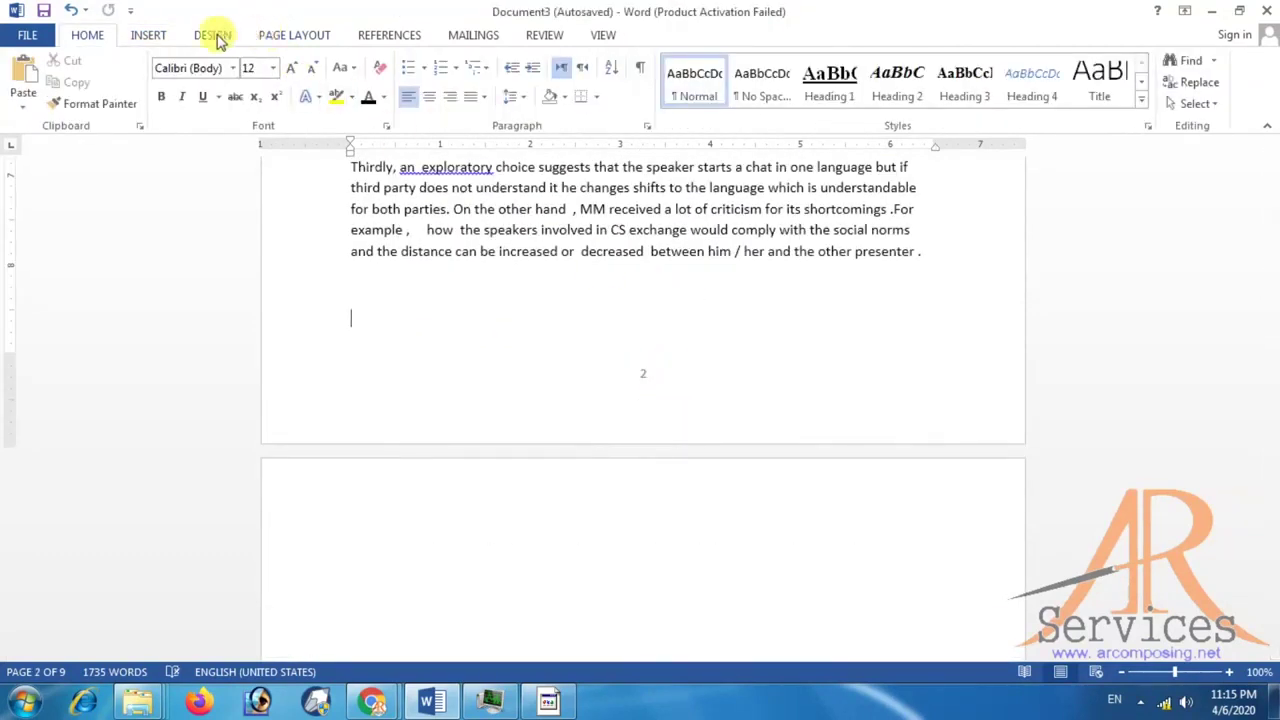
Set the body section's page numbering to start at 1.
{"action": "left_click", "coordinate": [150, 36]}
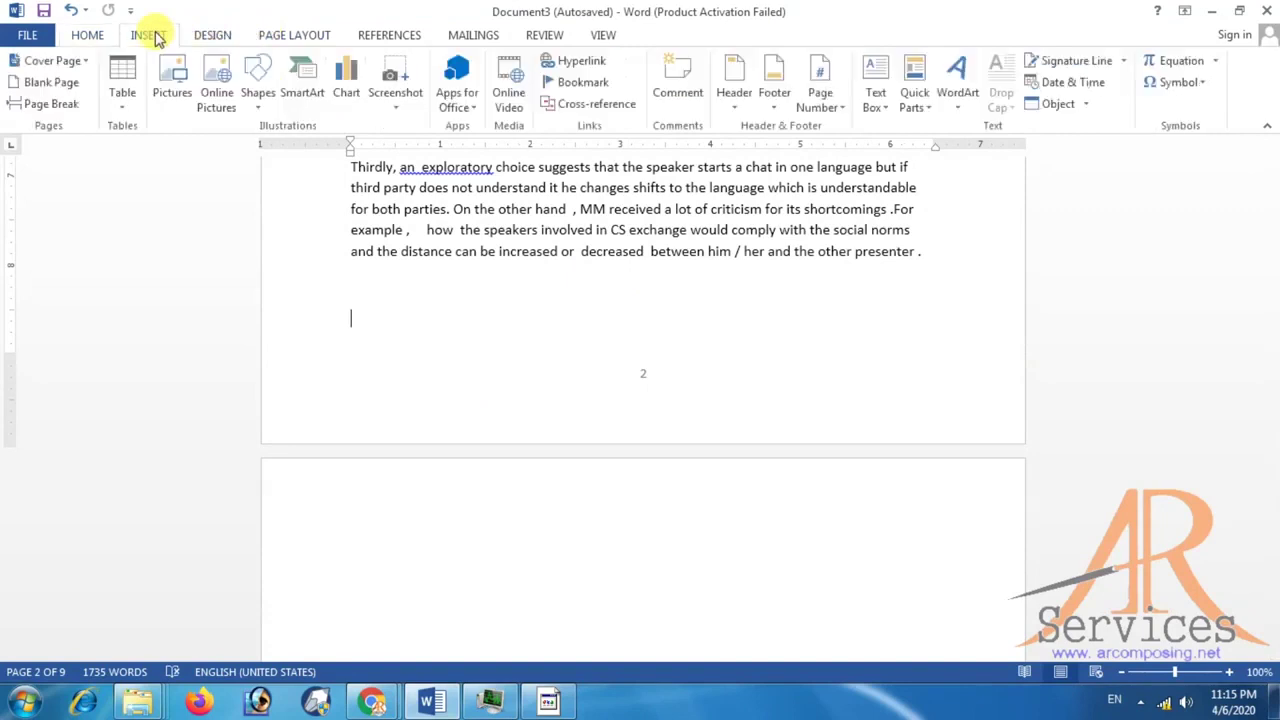
{"action": "left_click", "coordinate": [820, 90]}
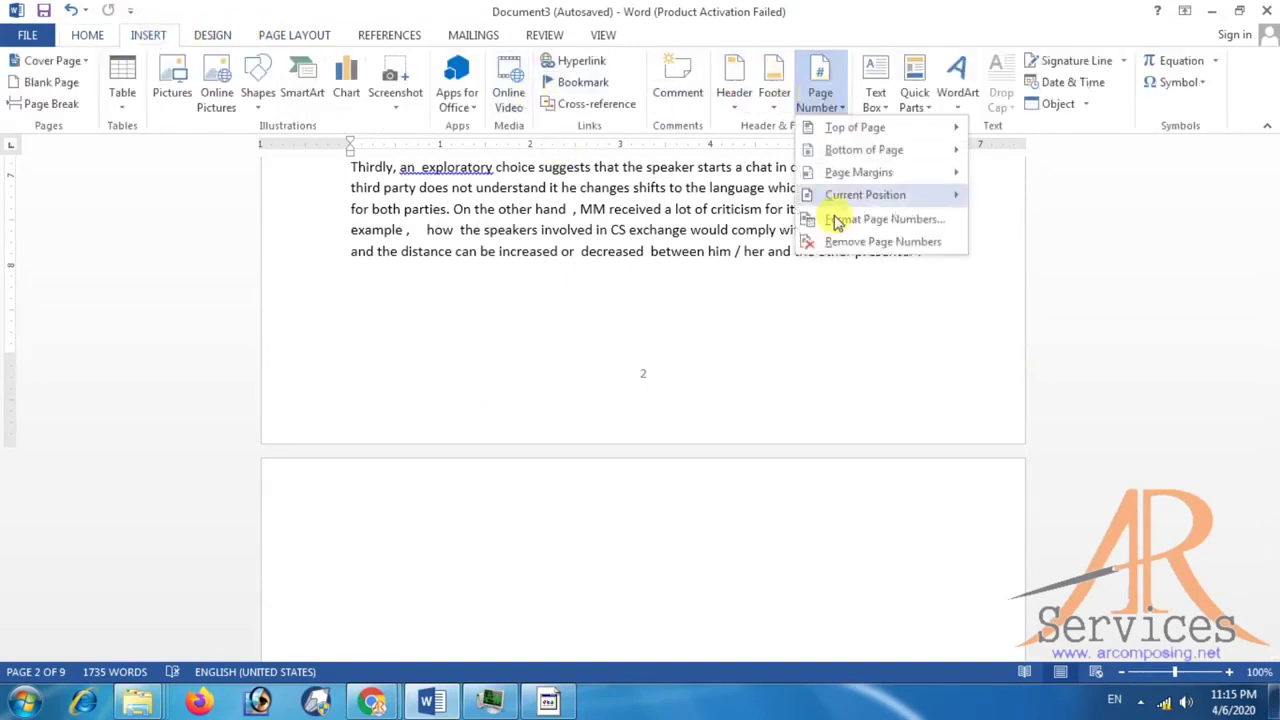
{"action": "left_click", "coordinate": [843, 223]}
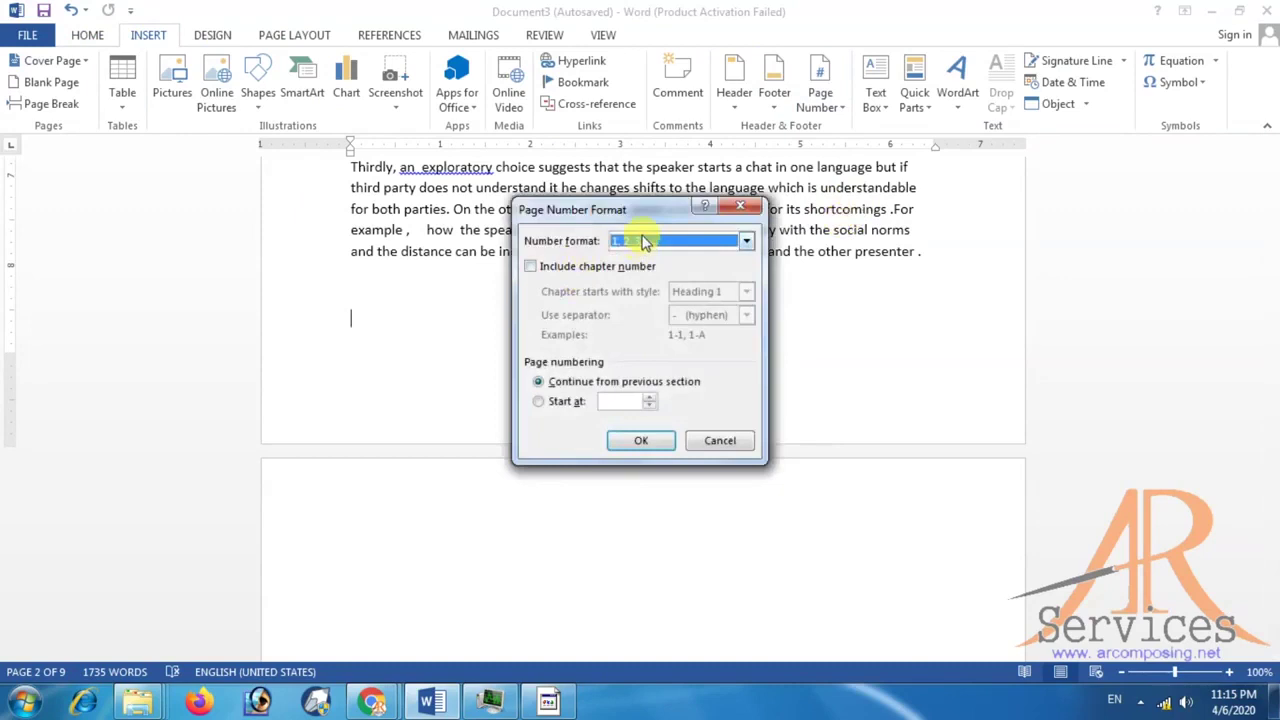
{"action": "left_click", "coordinate": [591, 404]}
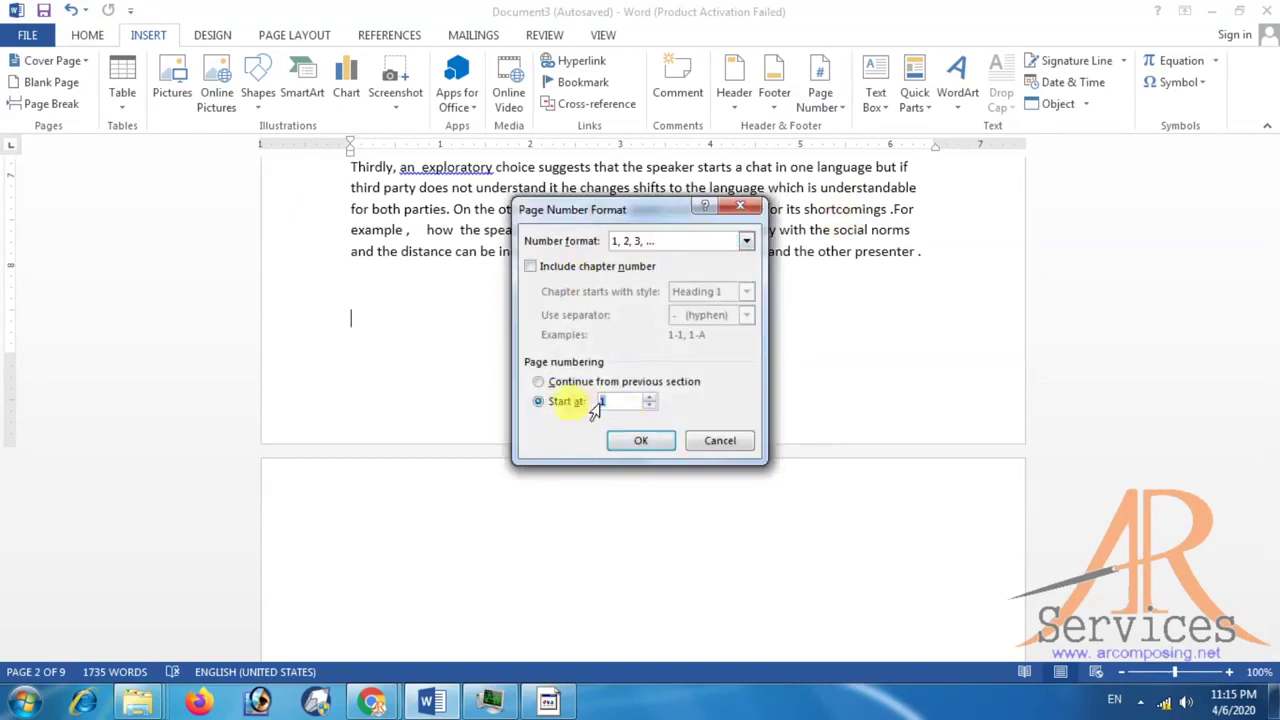
{"action": "left_click", "coordinate": [640, 444]}
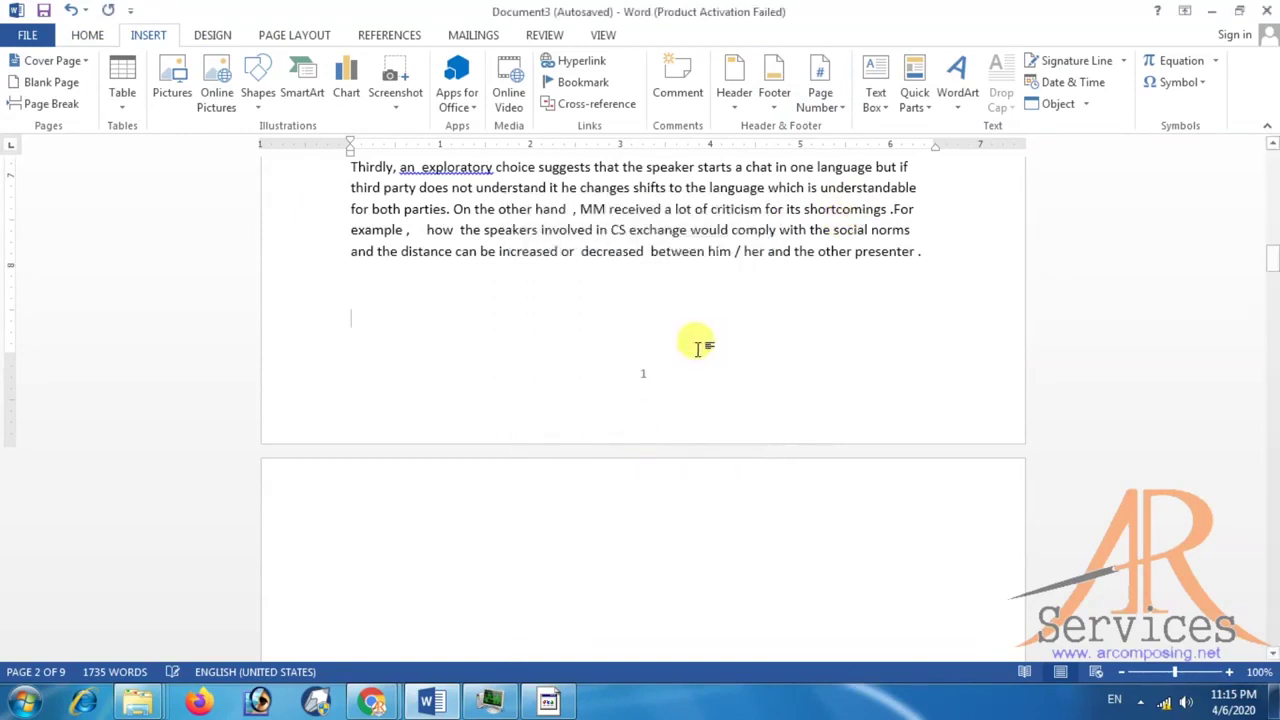
{"action": "scroll", "coordinate": [629, 323], "scroll_direction": "up", "scroll_amount": 2}
{"action": "scroll", "coordinate": [632, 323], "scroll_direction": "up", "scroll_amount": 10}
{"action": "scroll", "coordinate": [632, 323], "scroll_direction": "up", "scroll_amount": 10}
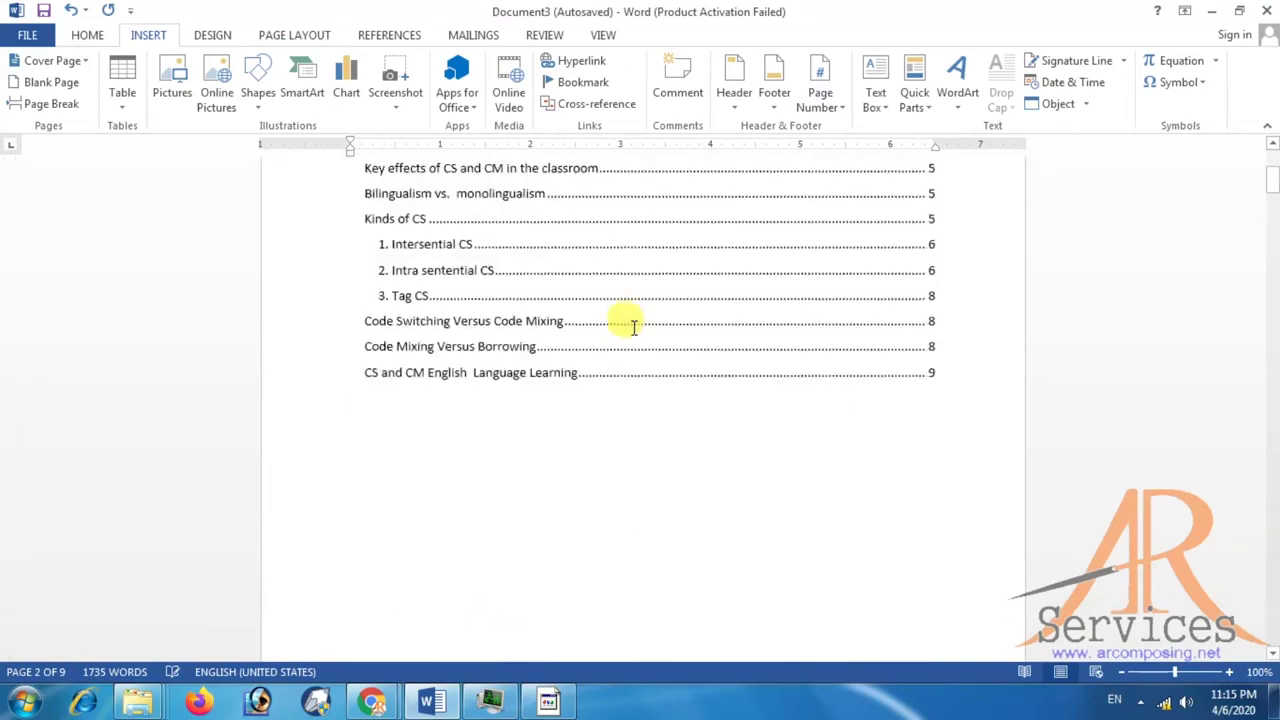
Update the table of contents, refreshing page numbers only.
{"action": "scroll", "coordinate": [632, 323], "scroll_direction": "up", "scroll_amount": 5}
{"action": "left_click", "coordinate": [425, 288]}
{"action": "left_click", "coordinate": [437, 248]}
{"action": "left_click", "coordinate": [651, 381]}
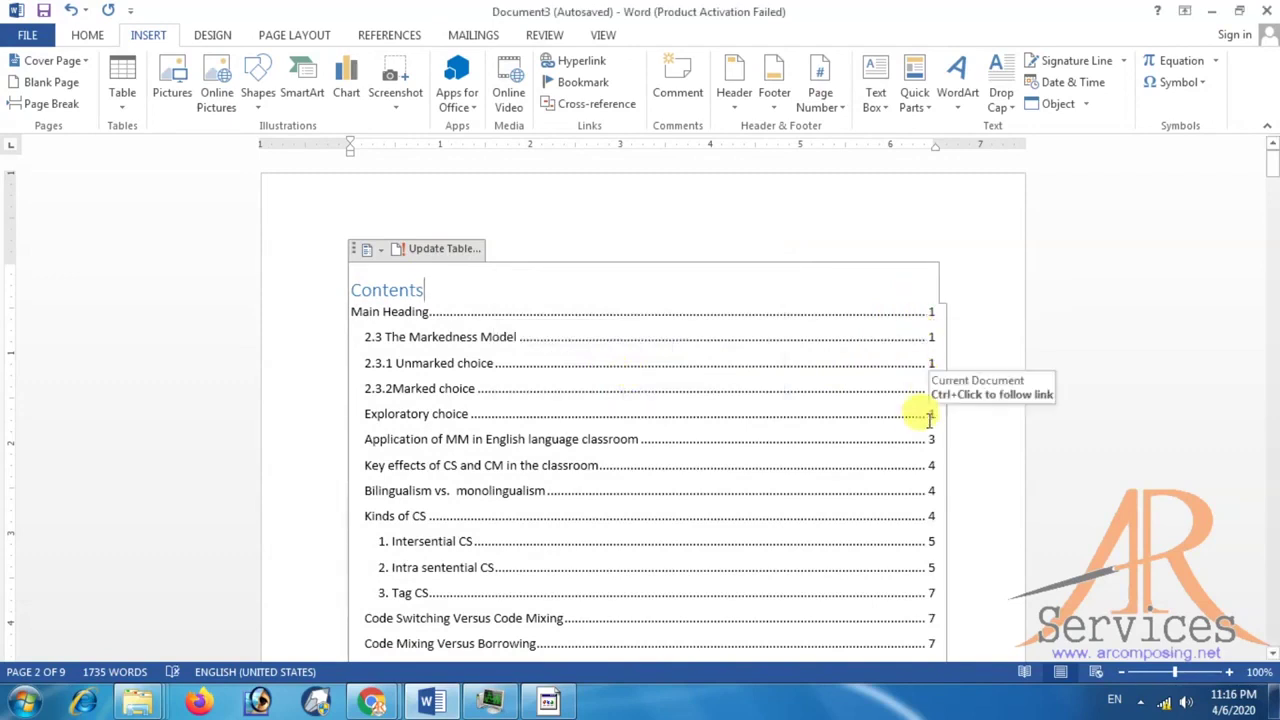
Scroll through the document to verify the new numbering, then return to the Home tab.
{"action": "scroll", "coordinate": [766, 380], "scroll_direction": "down", "scroll_amount": 5}
{"action": "scroll", "coordinate": [757, 390], "scroll_direction": "down", "scroll_amount": 4}
{"action": "scroll", "coordinate": [757, 390], "scroll_direction": "up", "scroll_amount": 5}
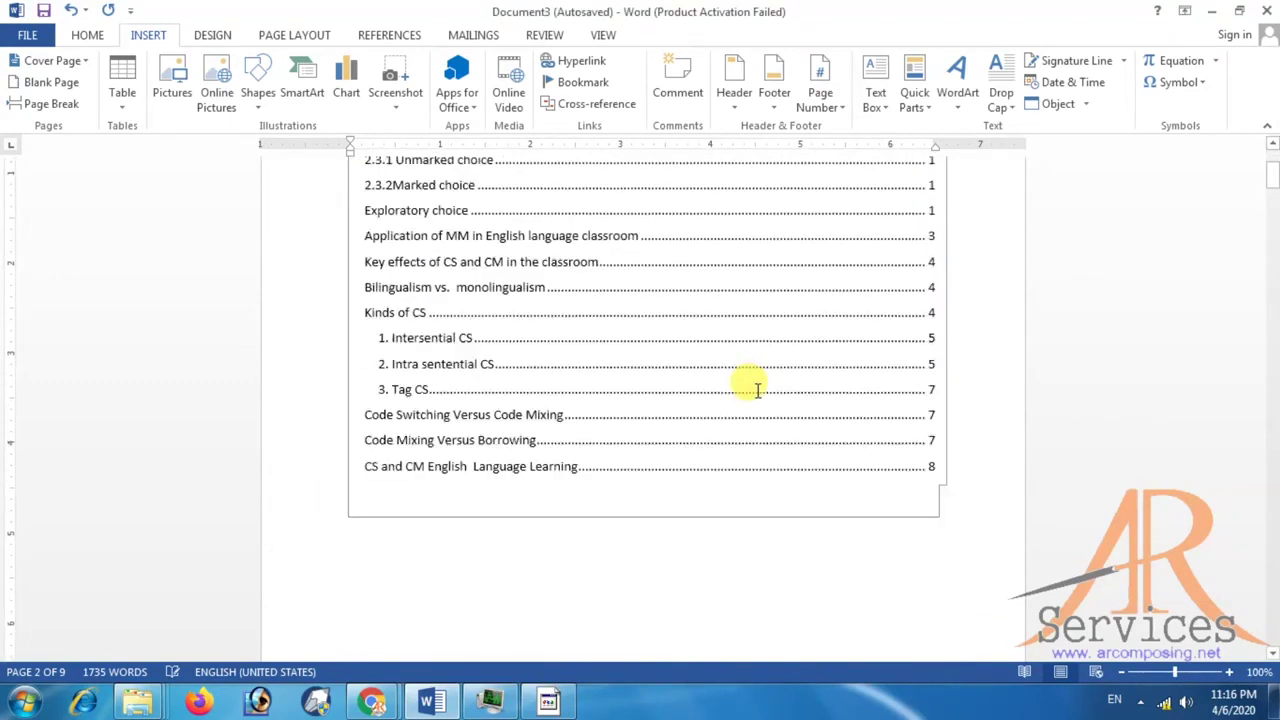
{"action": "scroll", "coordinate": [731, 380], "scroll_direction": "up", "scroll_amount": 4}
{"action": "scroll", "coordinate": [594, 171], "scroll_direction": "down", "scroll_amount": 1}
{"action": "scroll", "coordinate": [610, 150], "scroll_direction": "down", "scroll_amount": 3}
{"action": "scroll", "coordinate": [586, 214], "scroll_direction": "down", "scroll_amount": 5}
{"action": "scroll", "coordinate": [592, 224], "scroll_direction": "down", "scroll_amount": 3}
{"action": "scroll", "coordinate": [590, 220], "scroll_direction": "down", "scroll_amount": 4}
{"action": "scroll", "coordinate": [586, 214], "scroll_direction": "down", "scroll_amount": 8}
{"action": "scroll", "coordinate": [634, 305], "scroll_direction": "up", "scroll_amount": 5}
{"action": "scroll", "coordinate": [634, 305], "scroll_direction": "up", "scroll_amount": 5}
{"action": "scroll", "coordinate": [634, 305], "scroll_direction": "up", "scroll_amount": 6}
{"action": "scroll", "coordinate": [634, 305], "scroll_direction": "up", "scroll_amount": 1}
{"action": "scroll", "coordinate": [634, 307], "scroll_direction": "up", "scroll_amount": 4}
{"action": "scroll", "coordinate": [633, 305], "scroll_direction": "up", "scroll_amount": 2}
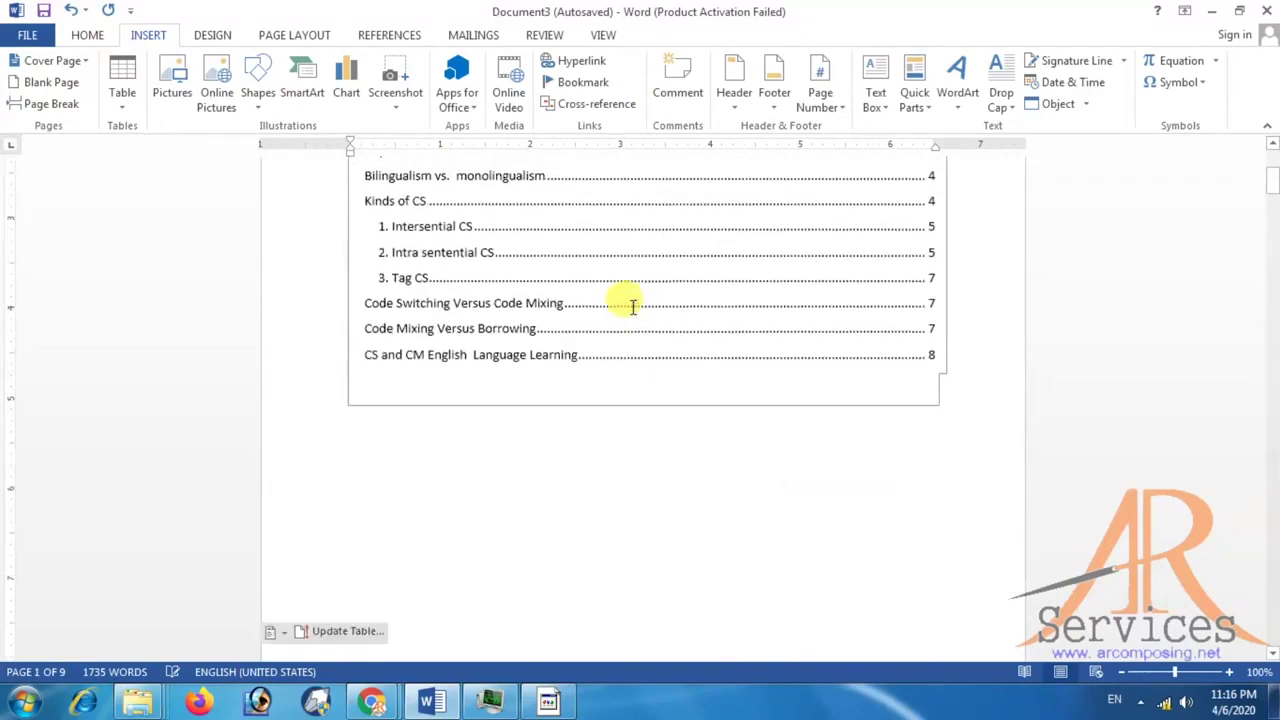
{"action": "scroll", "coordinate": [633, 305], "scroll_direction": "up", "scroll_amount": 4}
{"action": "scroll", "coordinate": [633, 305], "scroll_direction": "up", "scroll_amount": 2}
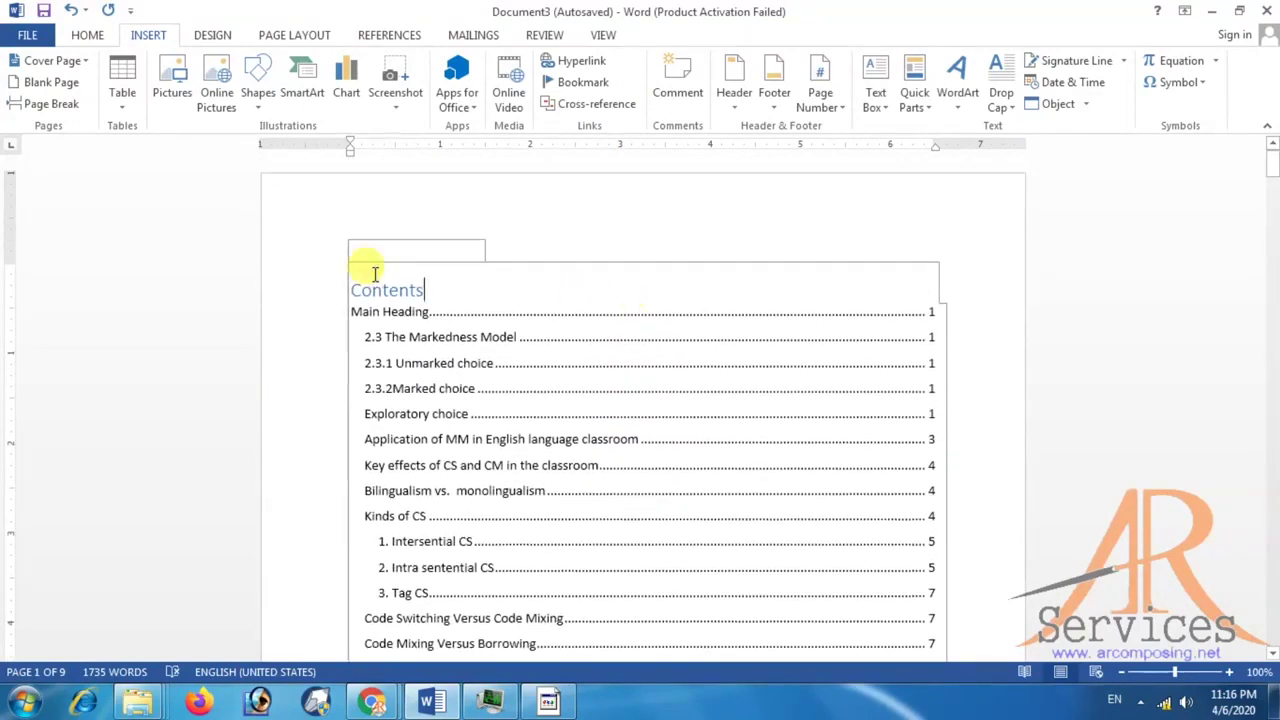
{"action": "left_click", "coordinate": [87, 35]}
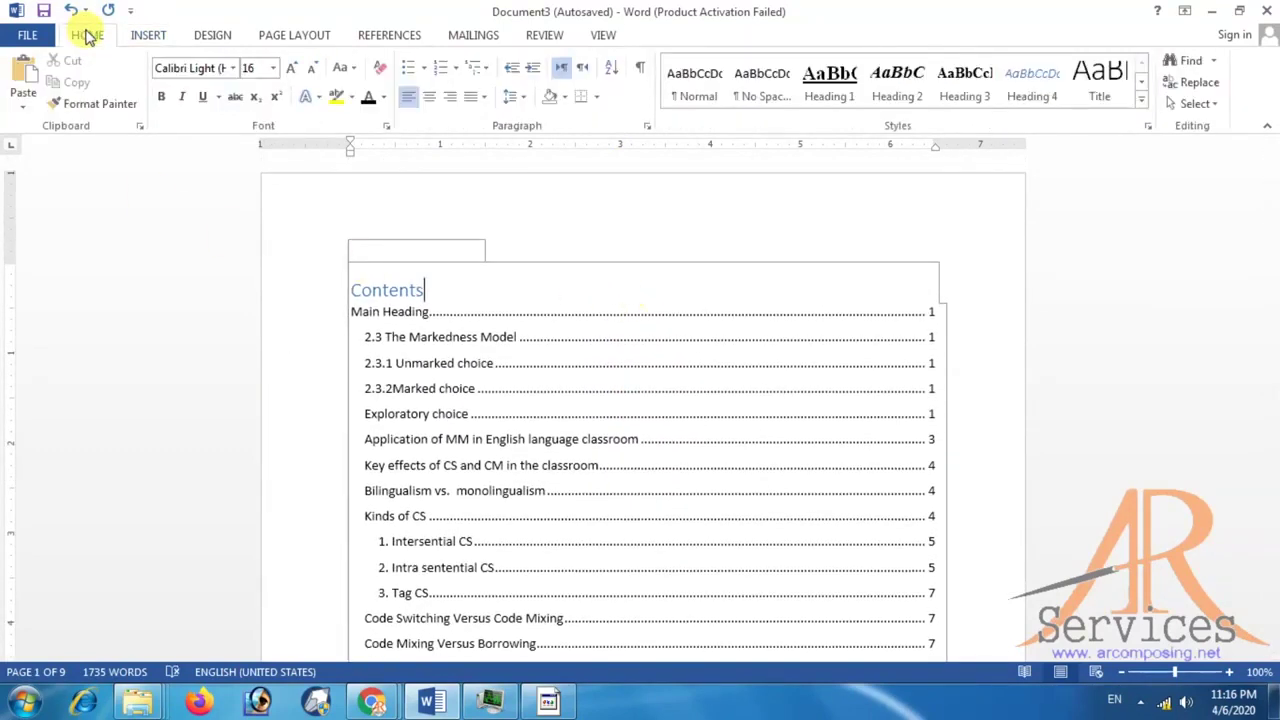